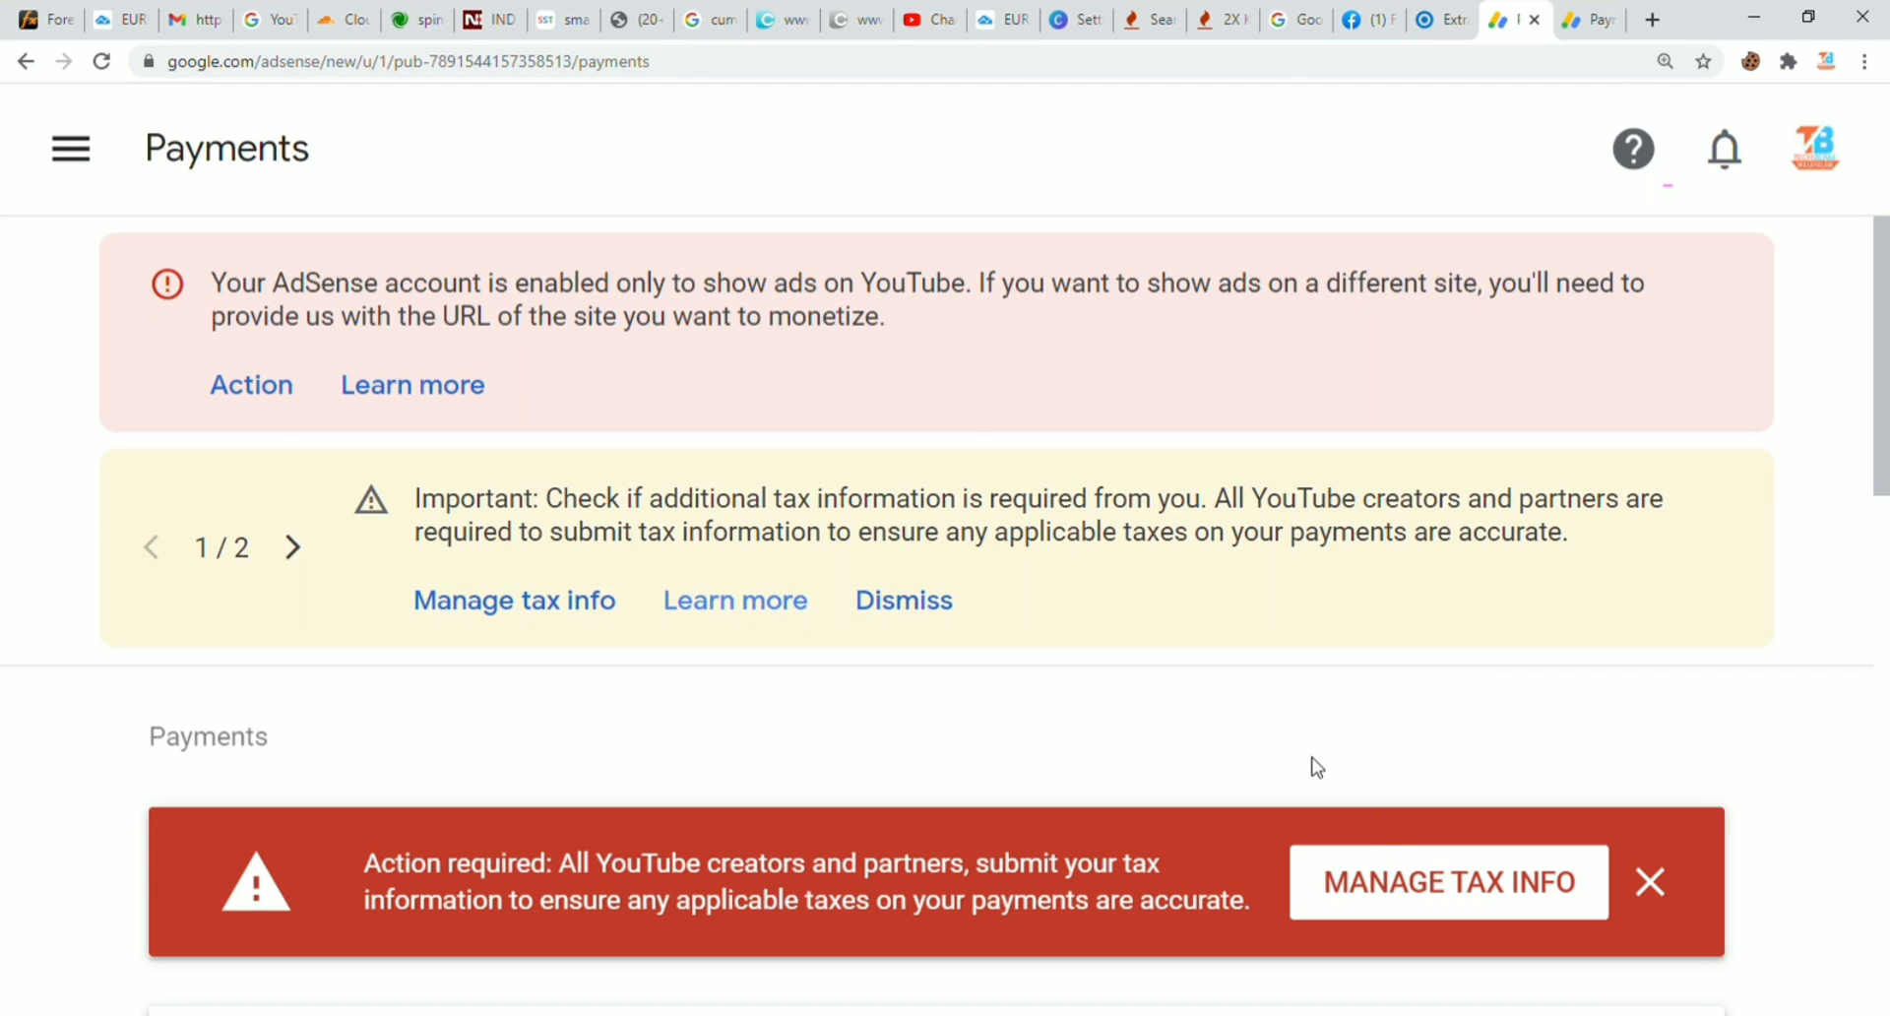
Step: From the tax info management page, start adding United States tax info
{"action": "left_click", "coordinate": [1408, 898]}
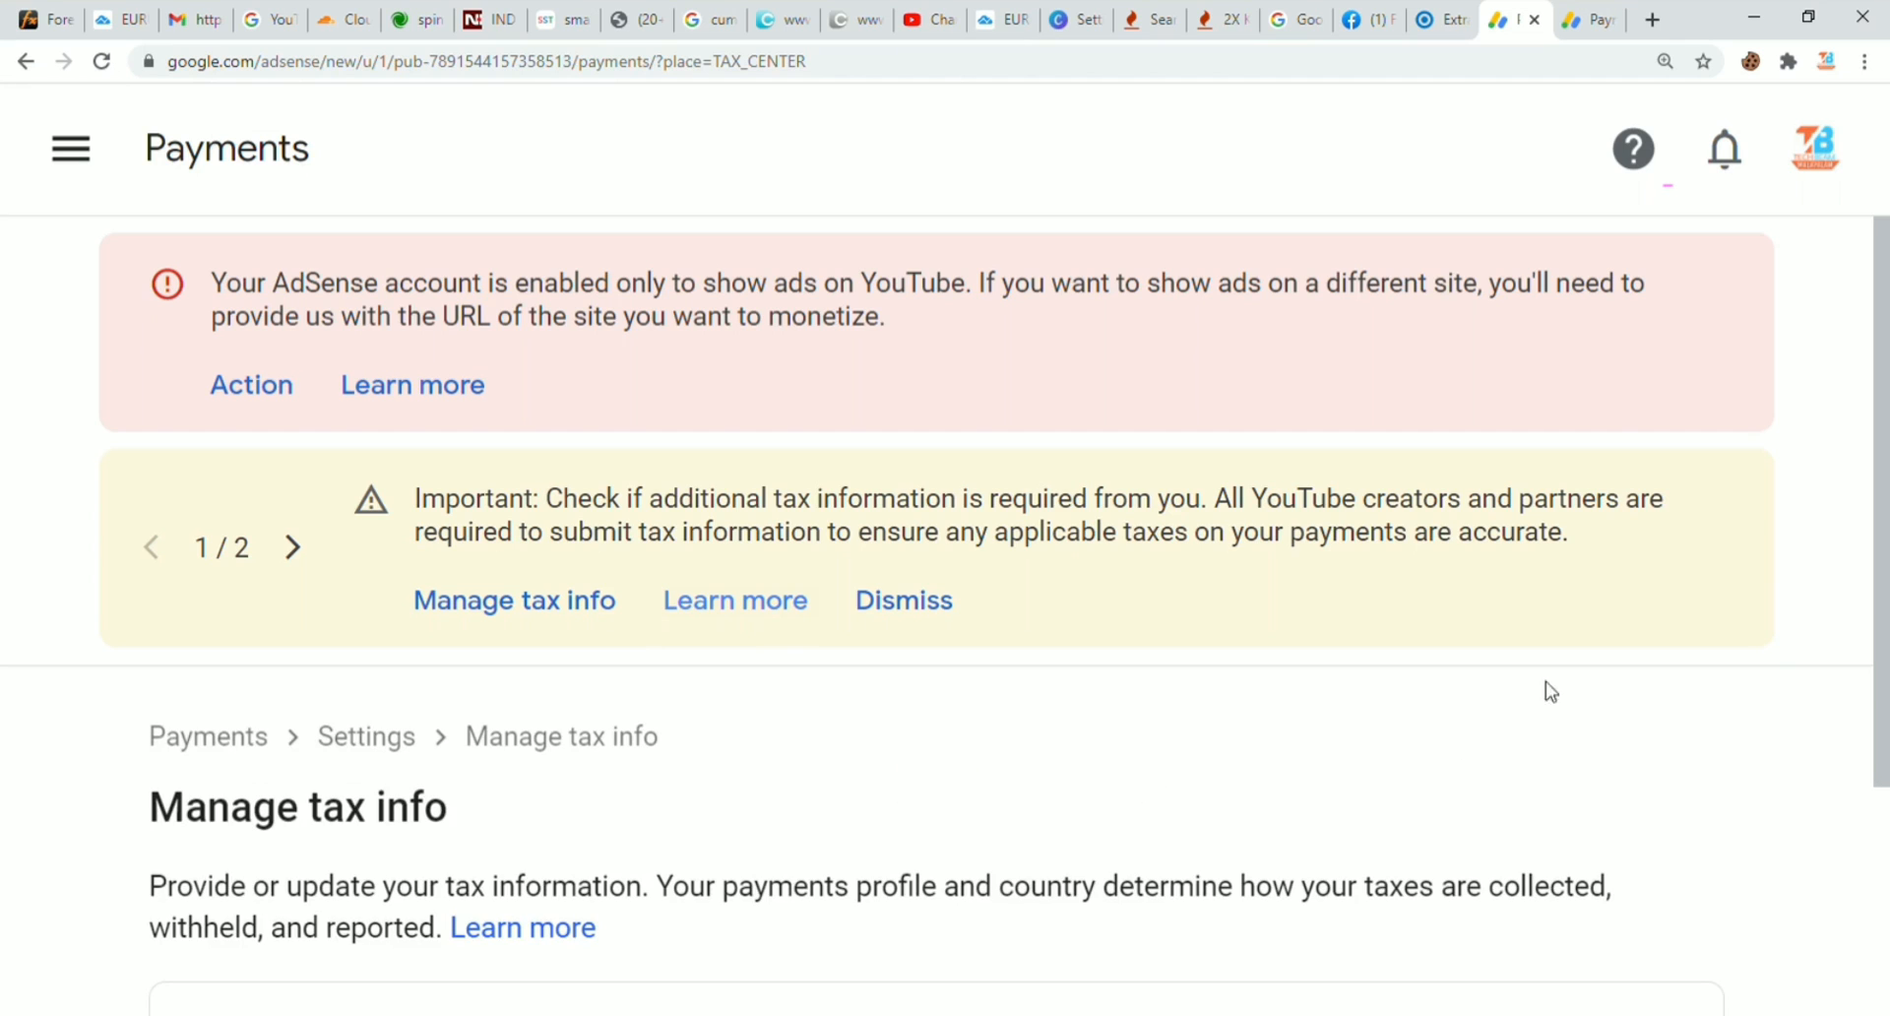
{"action": "scroll", "coordinate": [1885, 645], "scroll_direction": "down", "scroll_amount": 1}
{"action": "left_click_drag", "start_coordinate": [1884, 644], "coordinate": [1882, 753]}
{"action": "left_click_drag", "start_coordinate": [1885, 553], "coordinate": [1885, 689]}
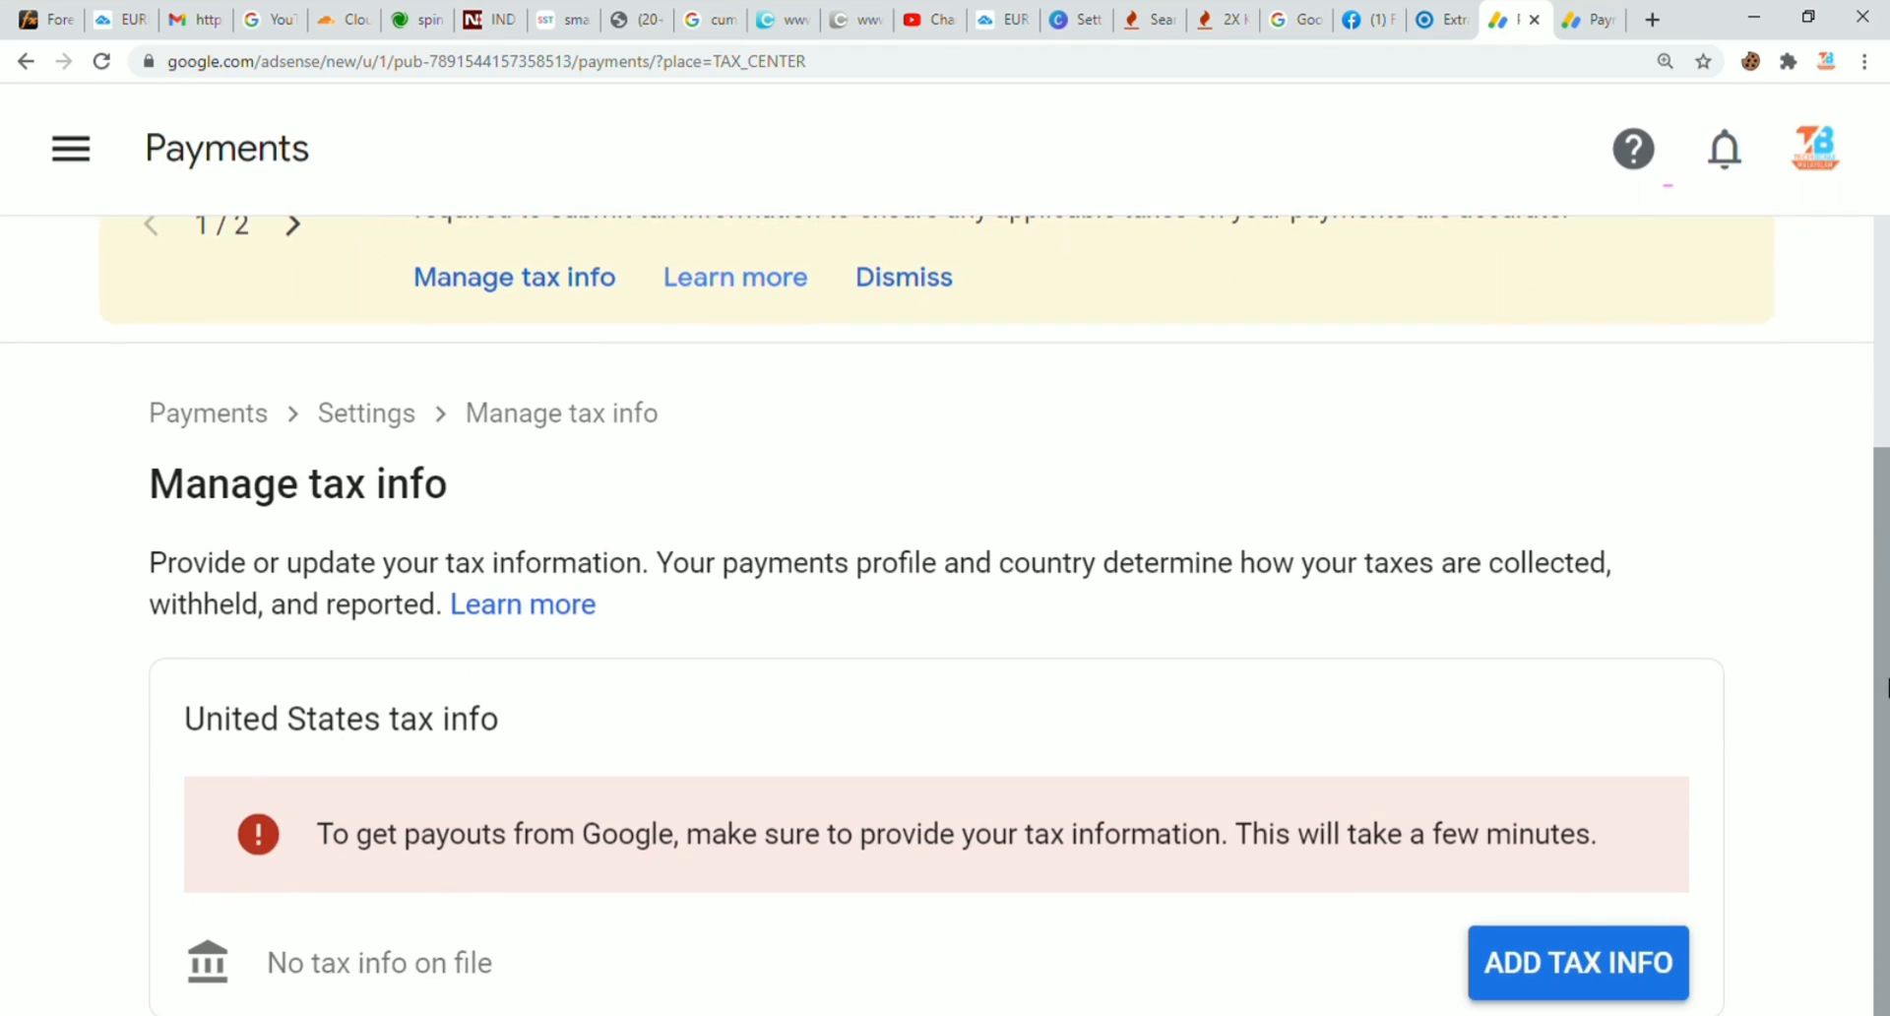
{"action": "left_click", "coordinate": [1547, 964]}
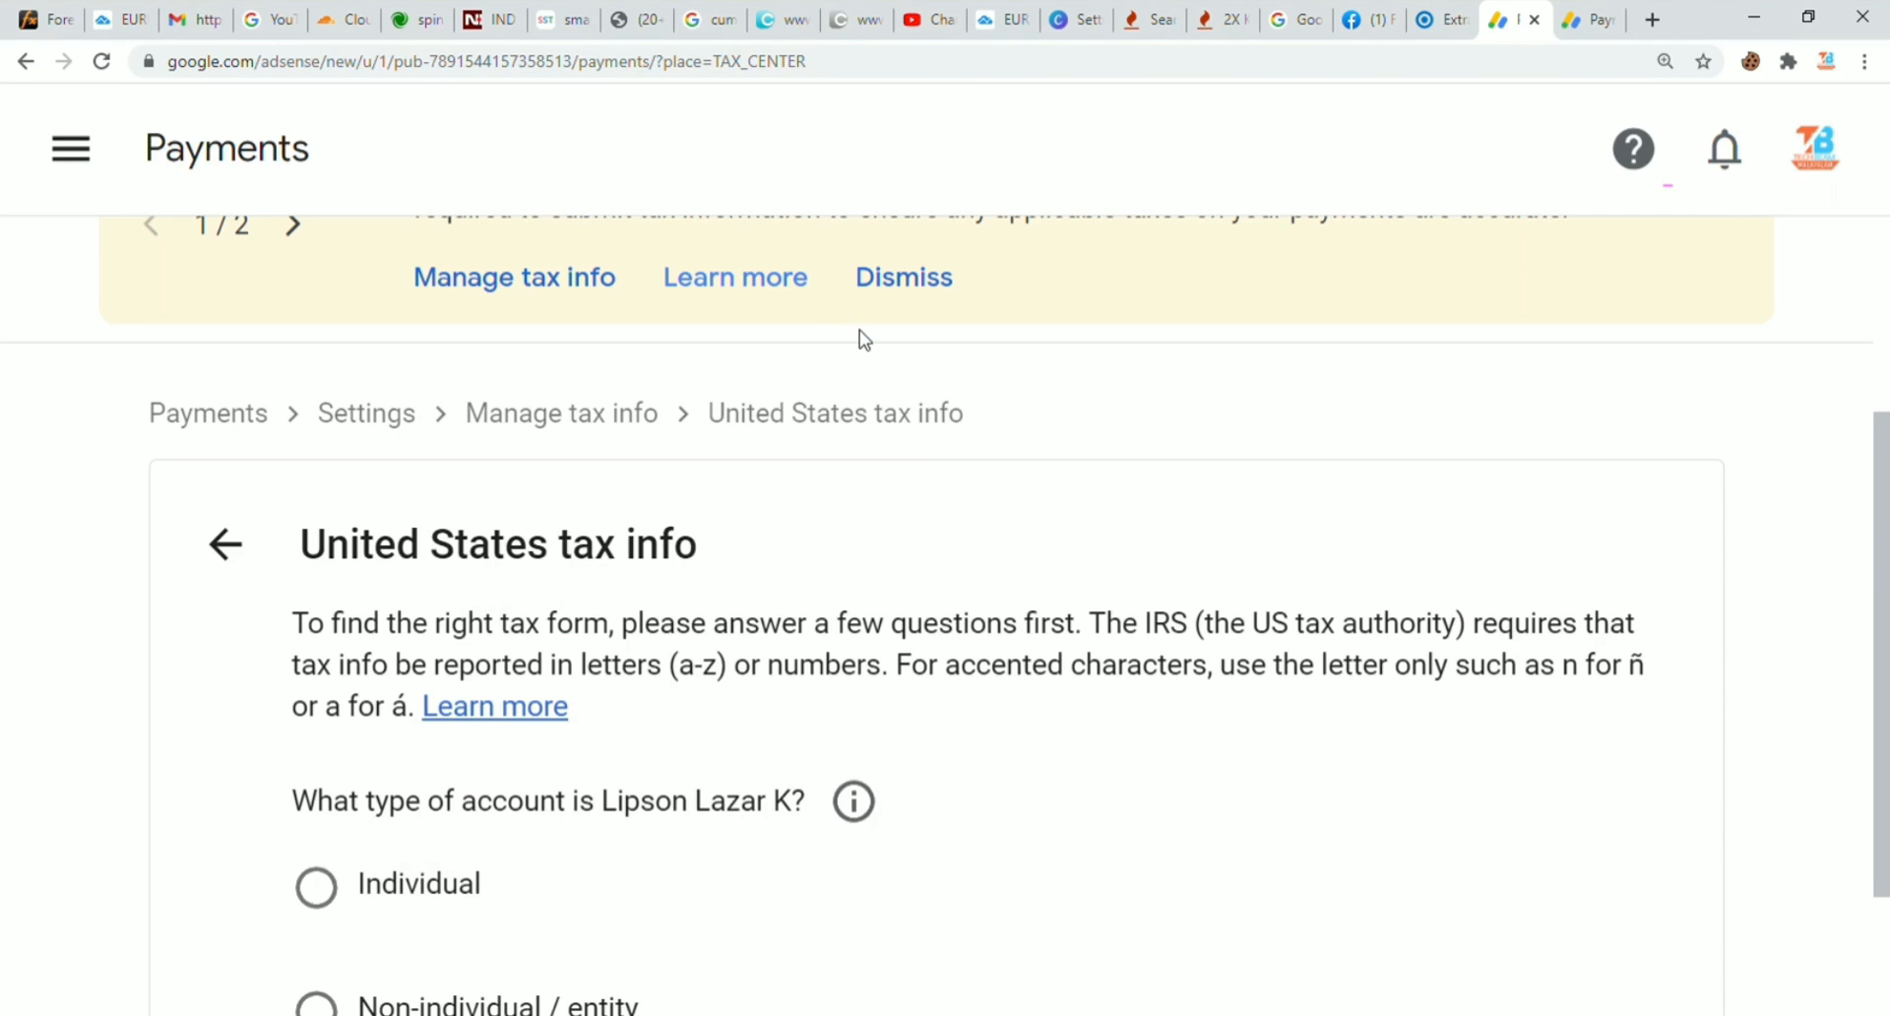
Step: Zoom the page out and set the account type to Individual
{"action": "key", "text": "ctrl+minus"}
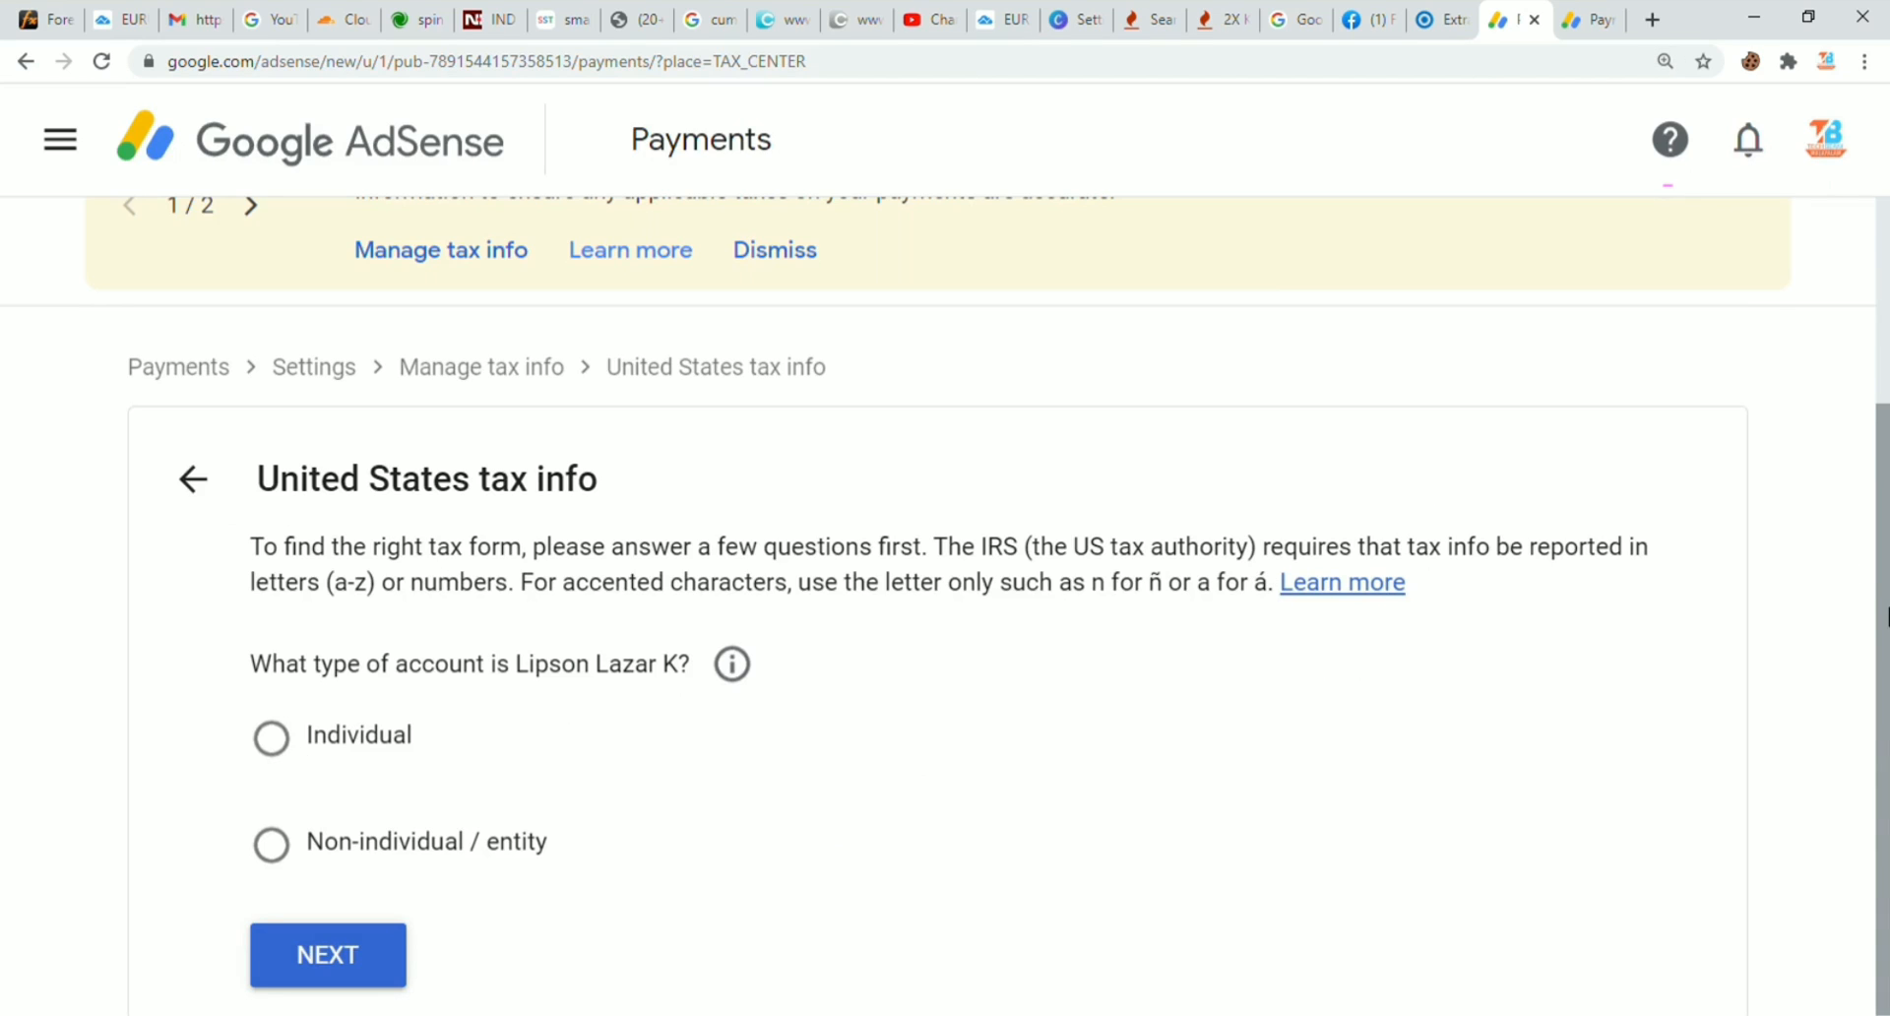
{"action": "key", "text": "ctrl+minus"}
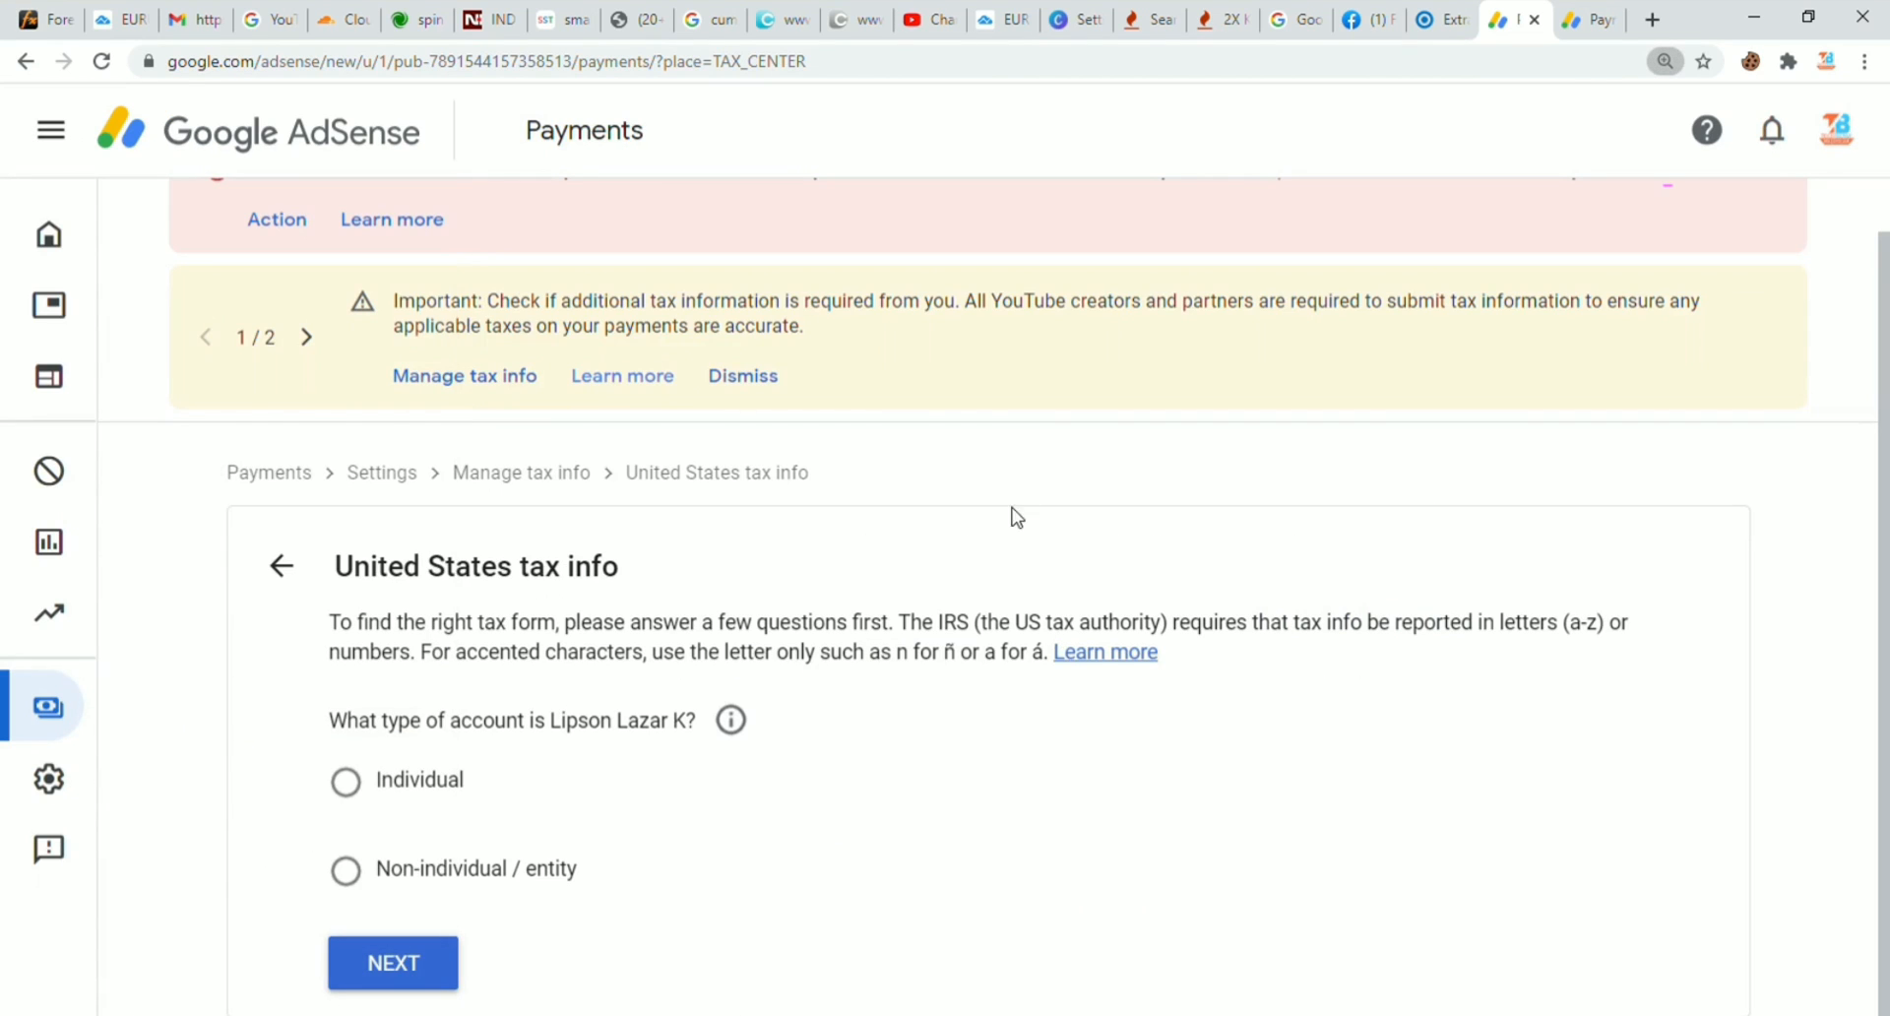
{"action": "left_click", "coordinate": [346, 782]}
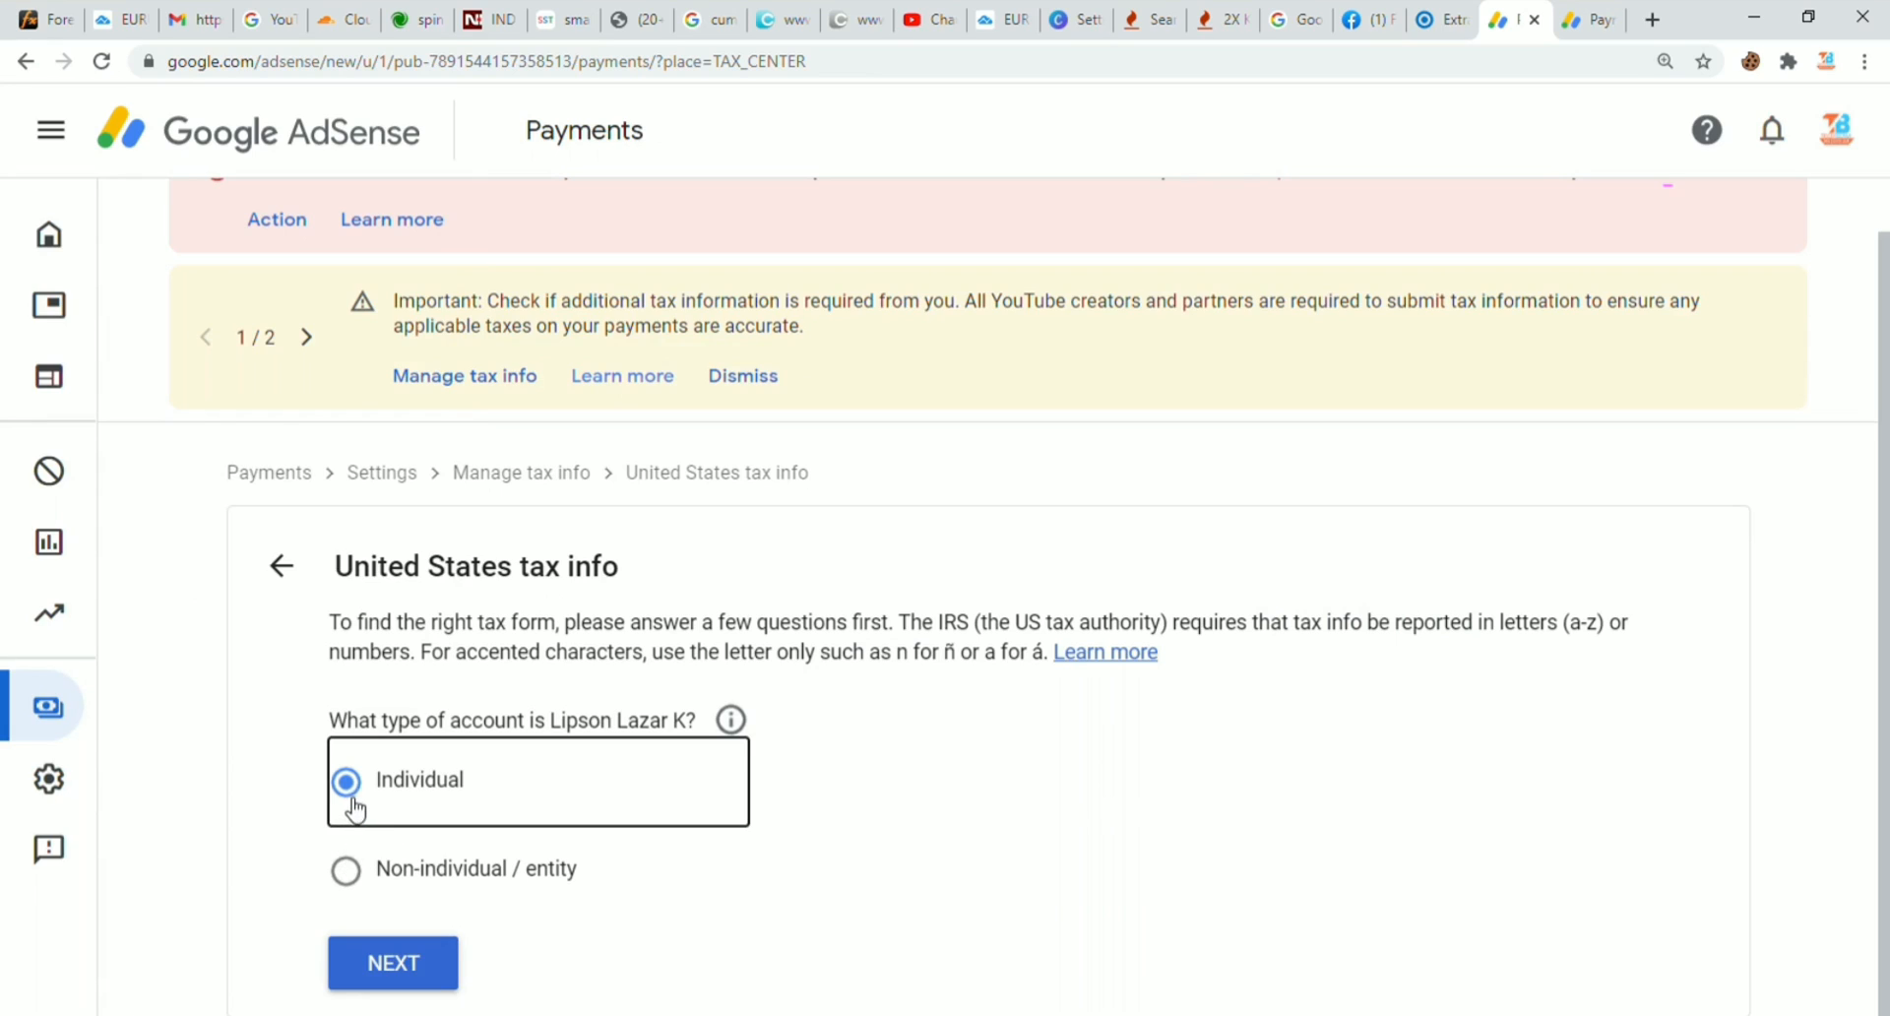
{"action": "left_click", "coordinate": [358, 884]}
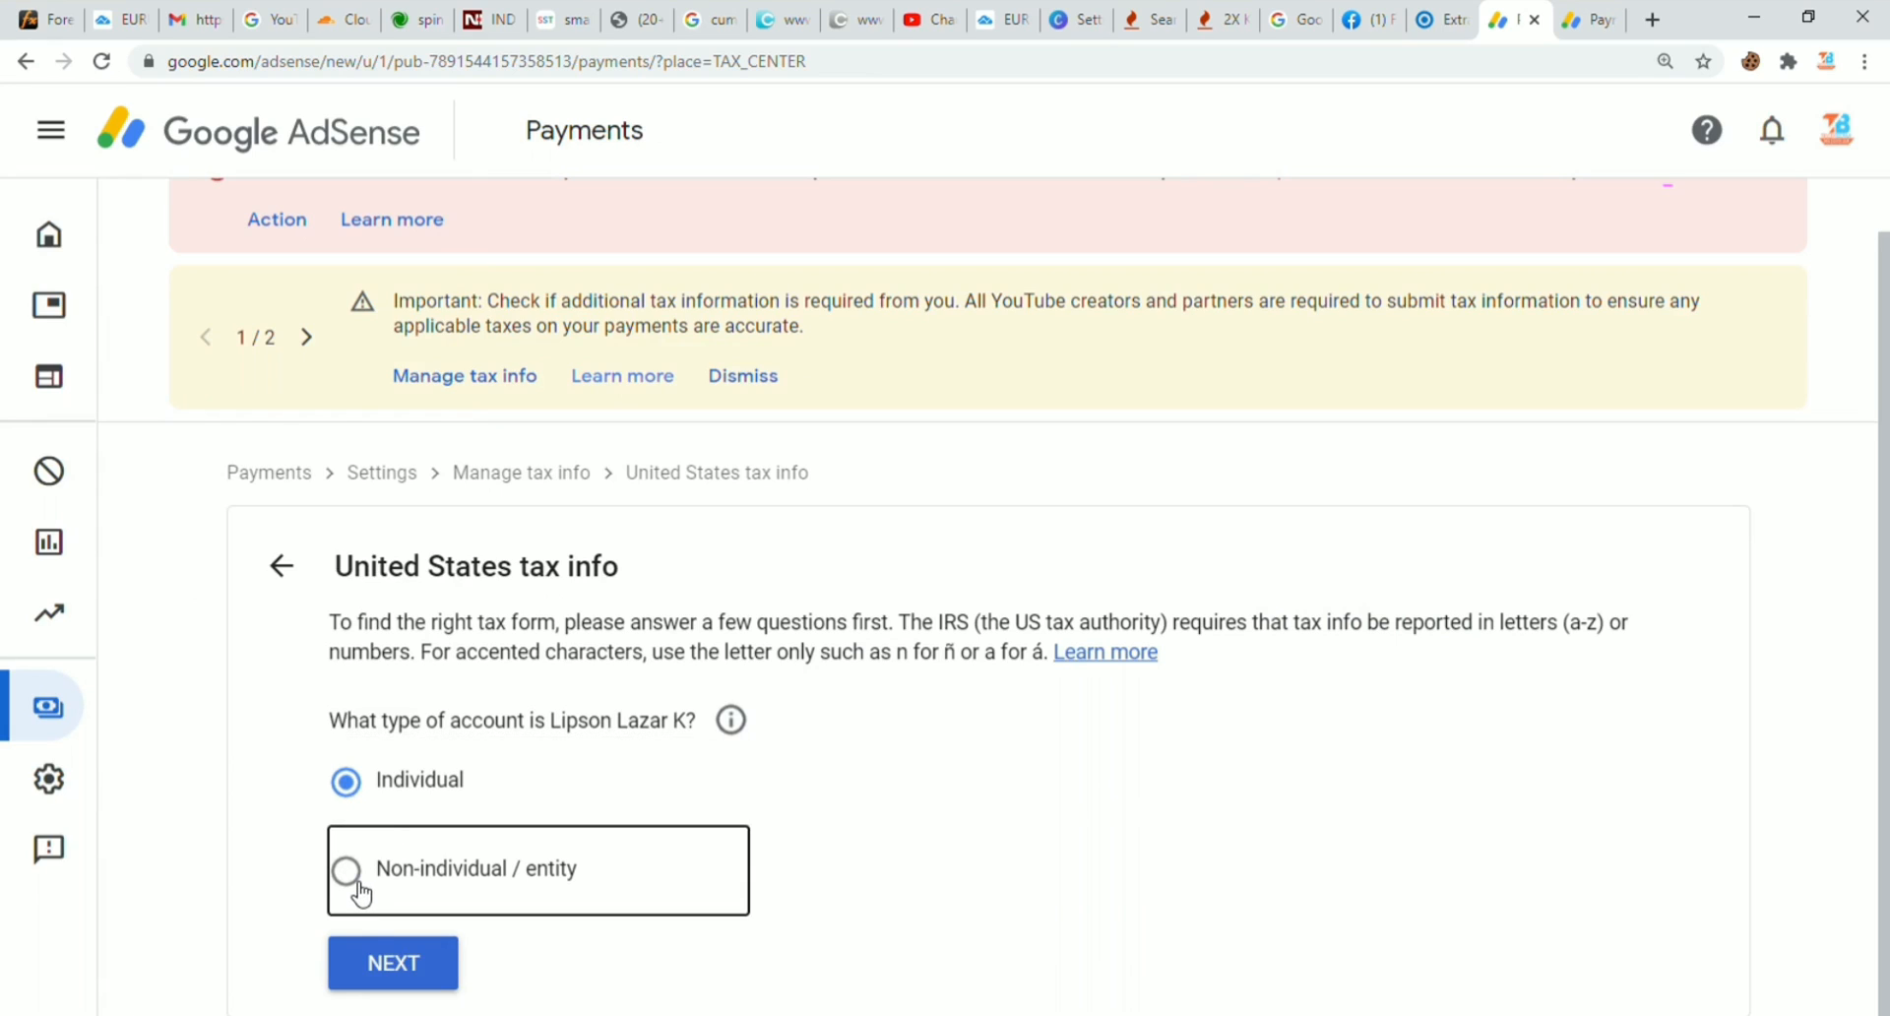
{"action": "left_click", "coordinate": [364, 783]}
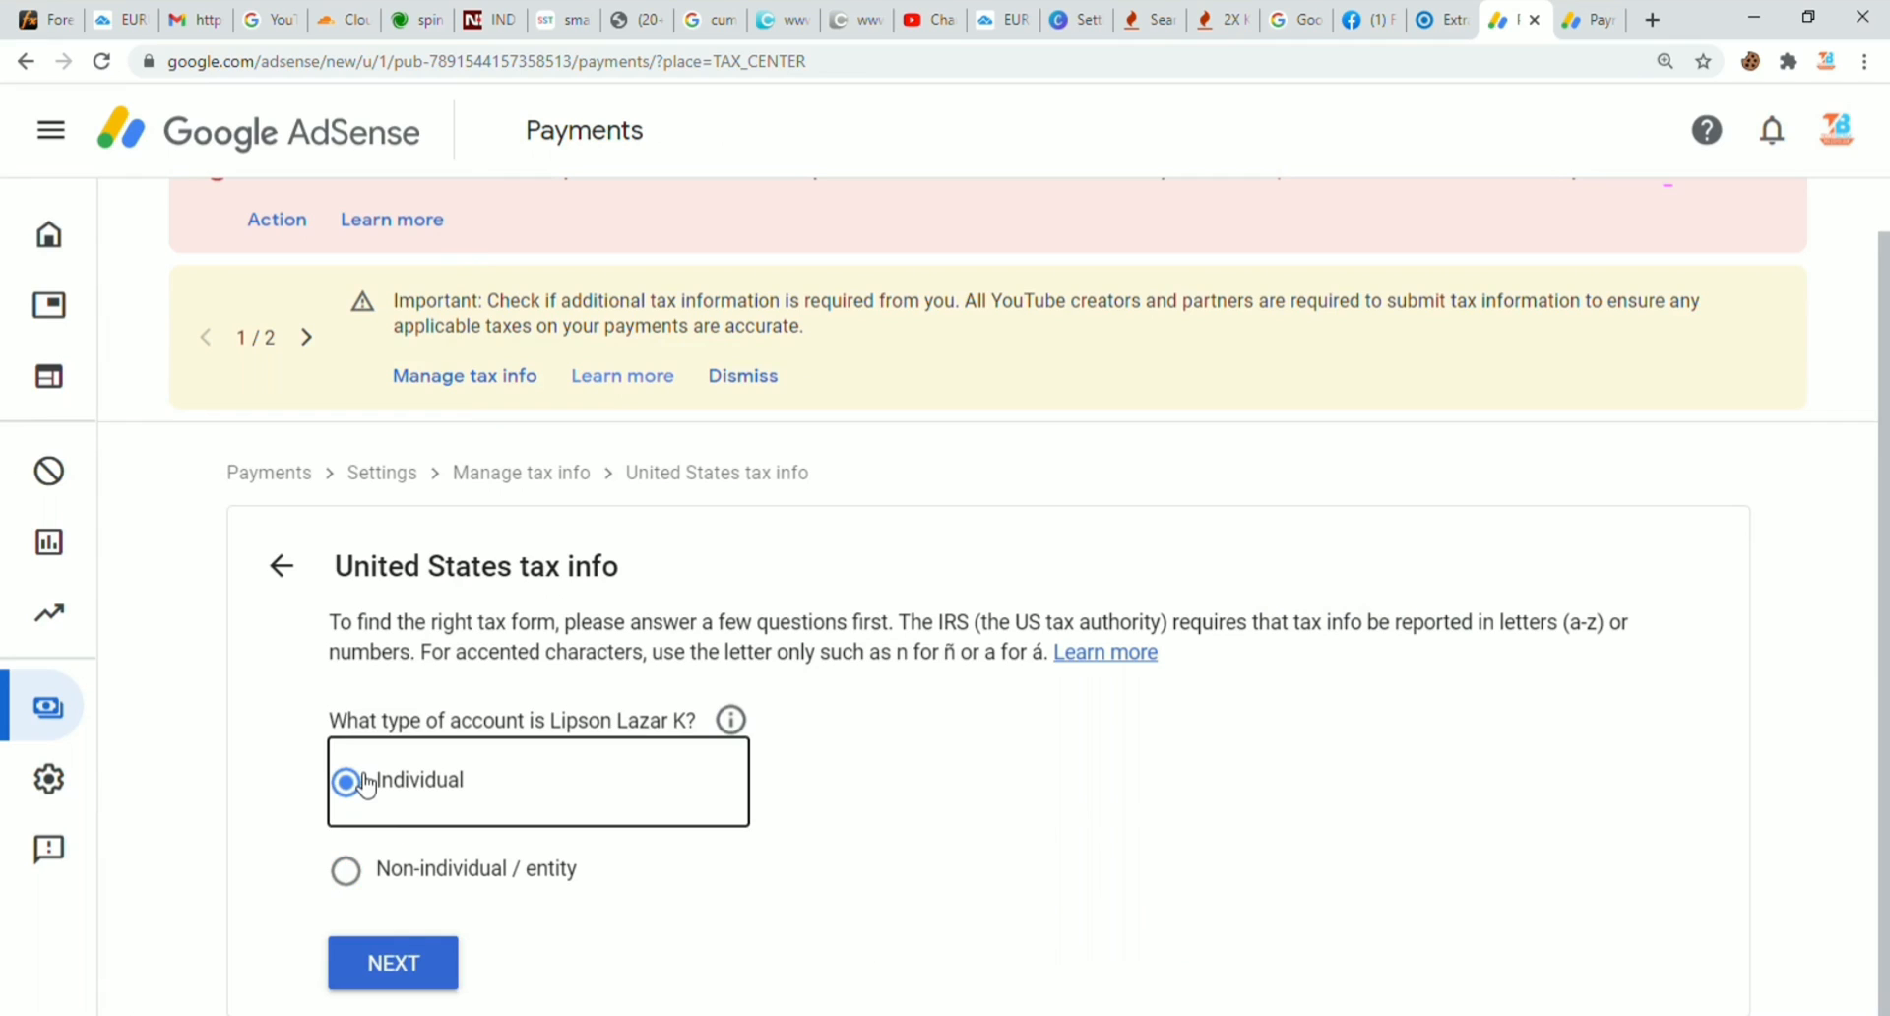
{"action": "left_click", "coordinate": [404, 957]}
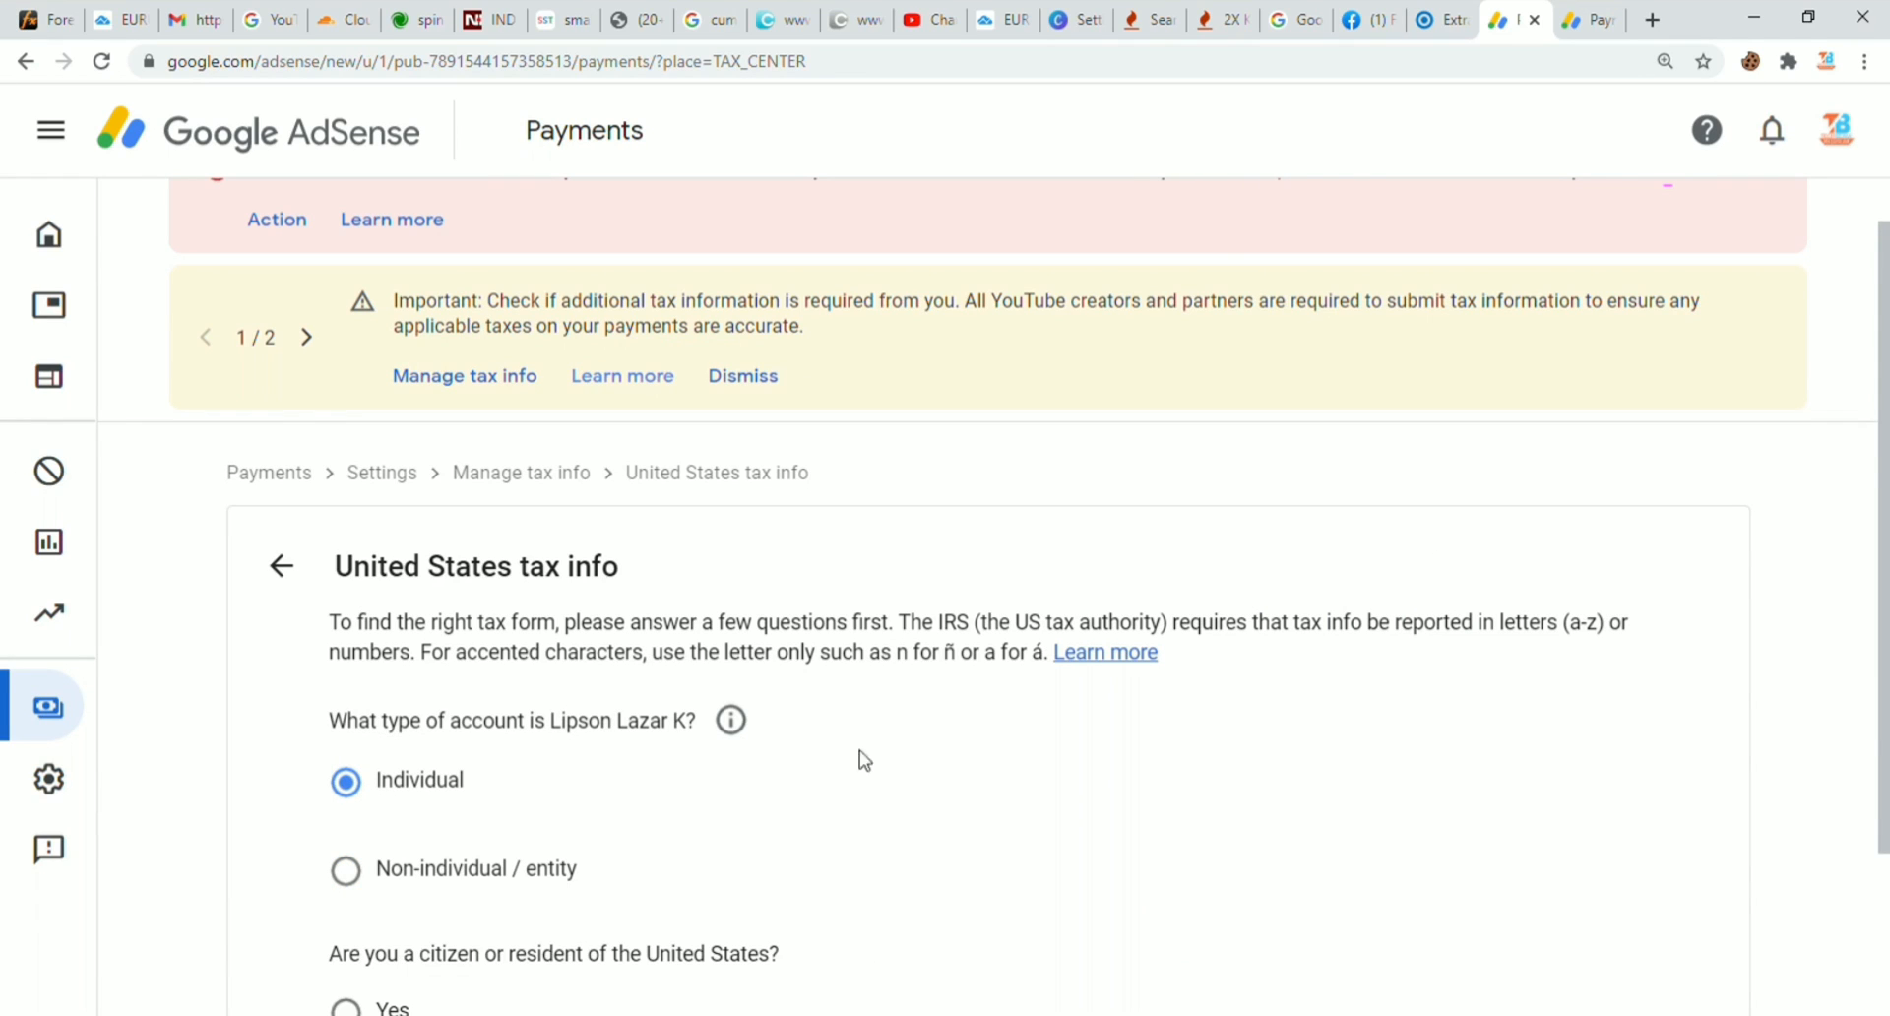
Step: Answer No to US citizenship or residency and choose the W-8BEN form
{"action": "scroll", "coordinate": [827, 792], "scroll_direction": "down", "scroll_amount": 2}
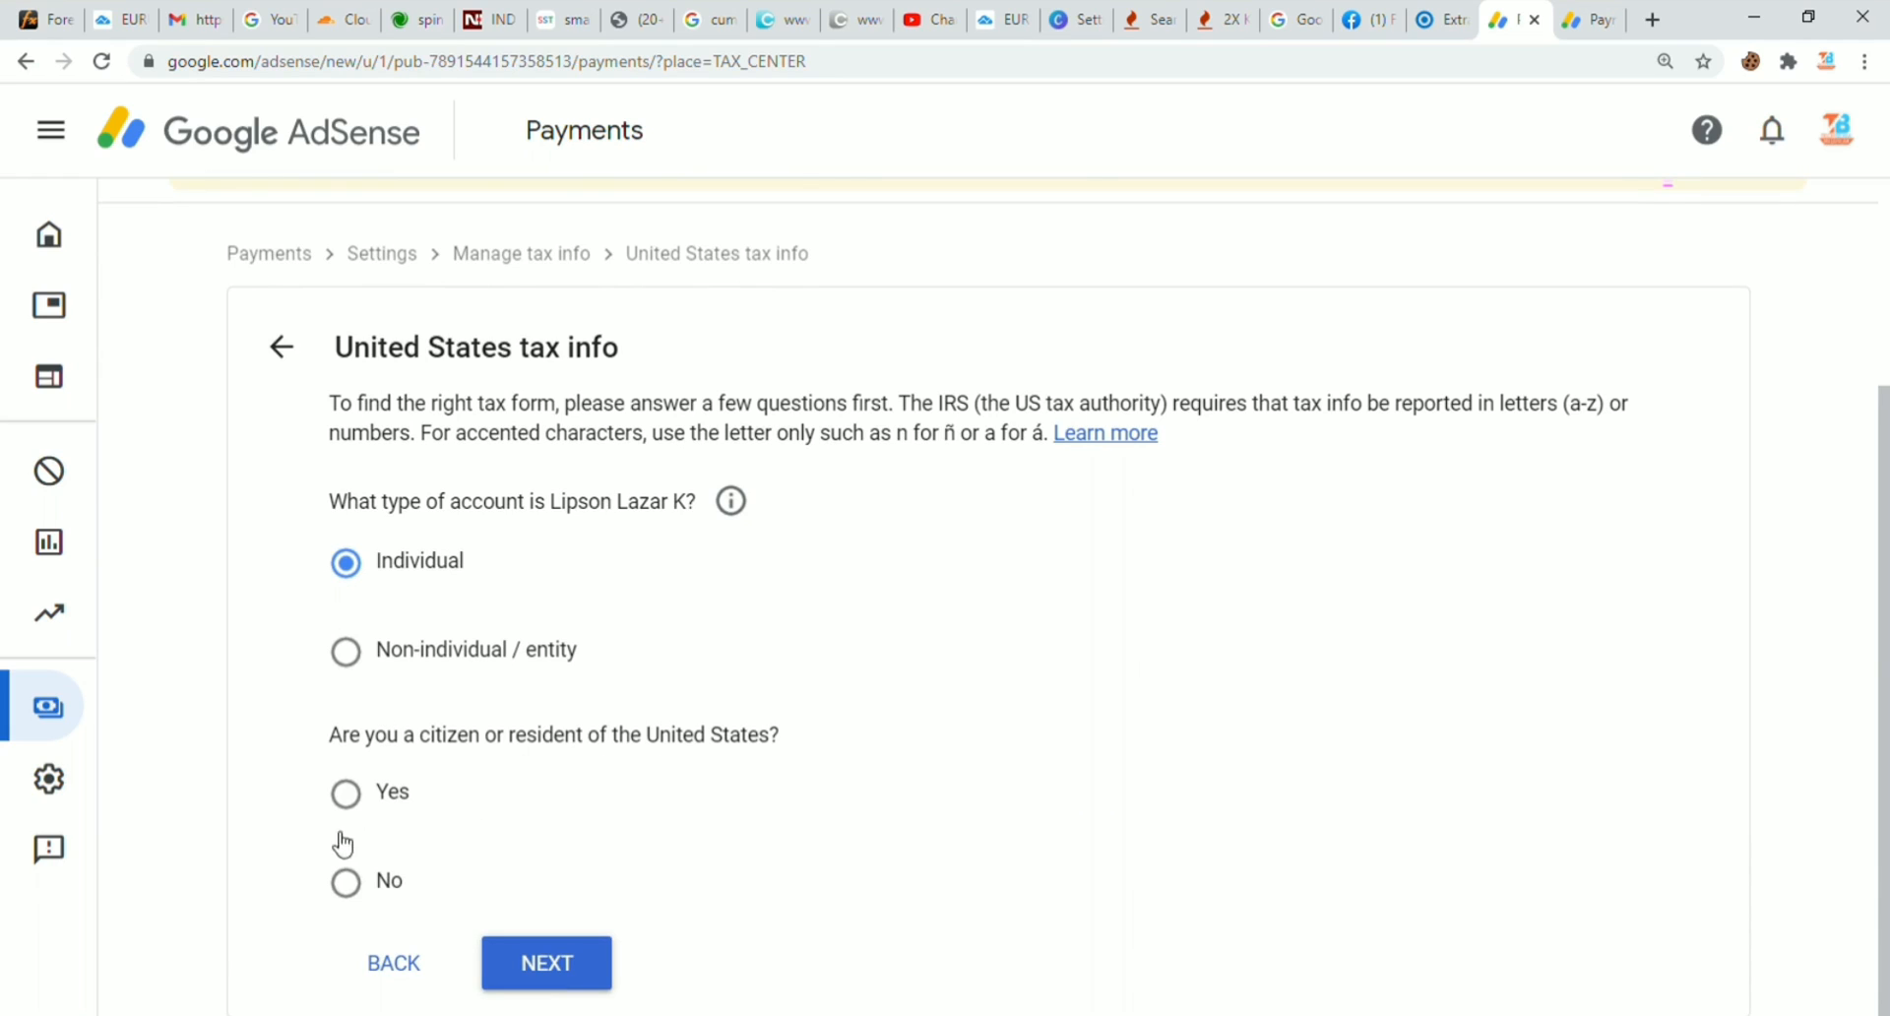
{"action": "left_click", "coordinate": [346, 884]}
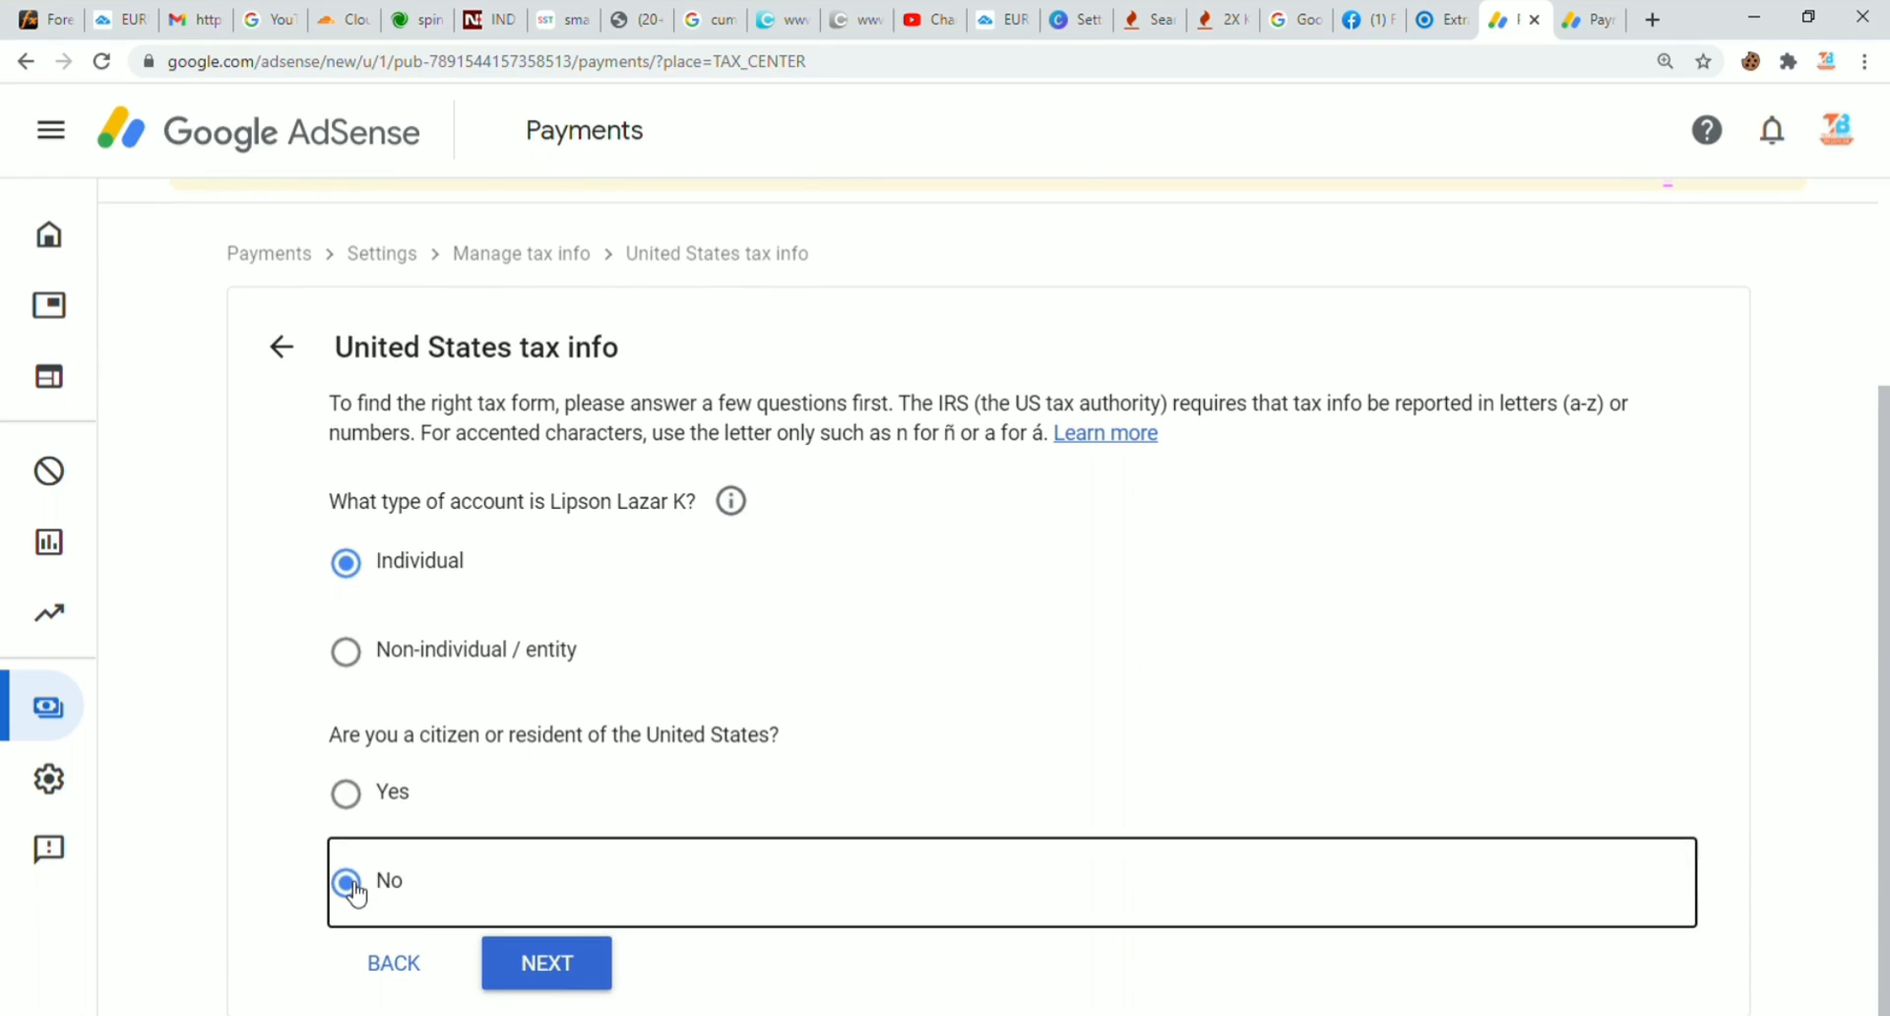
{"action": "left_click", "coordinate": [579, 984]}
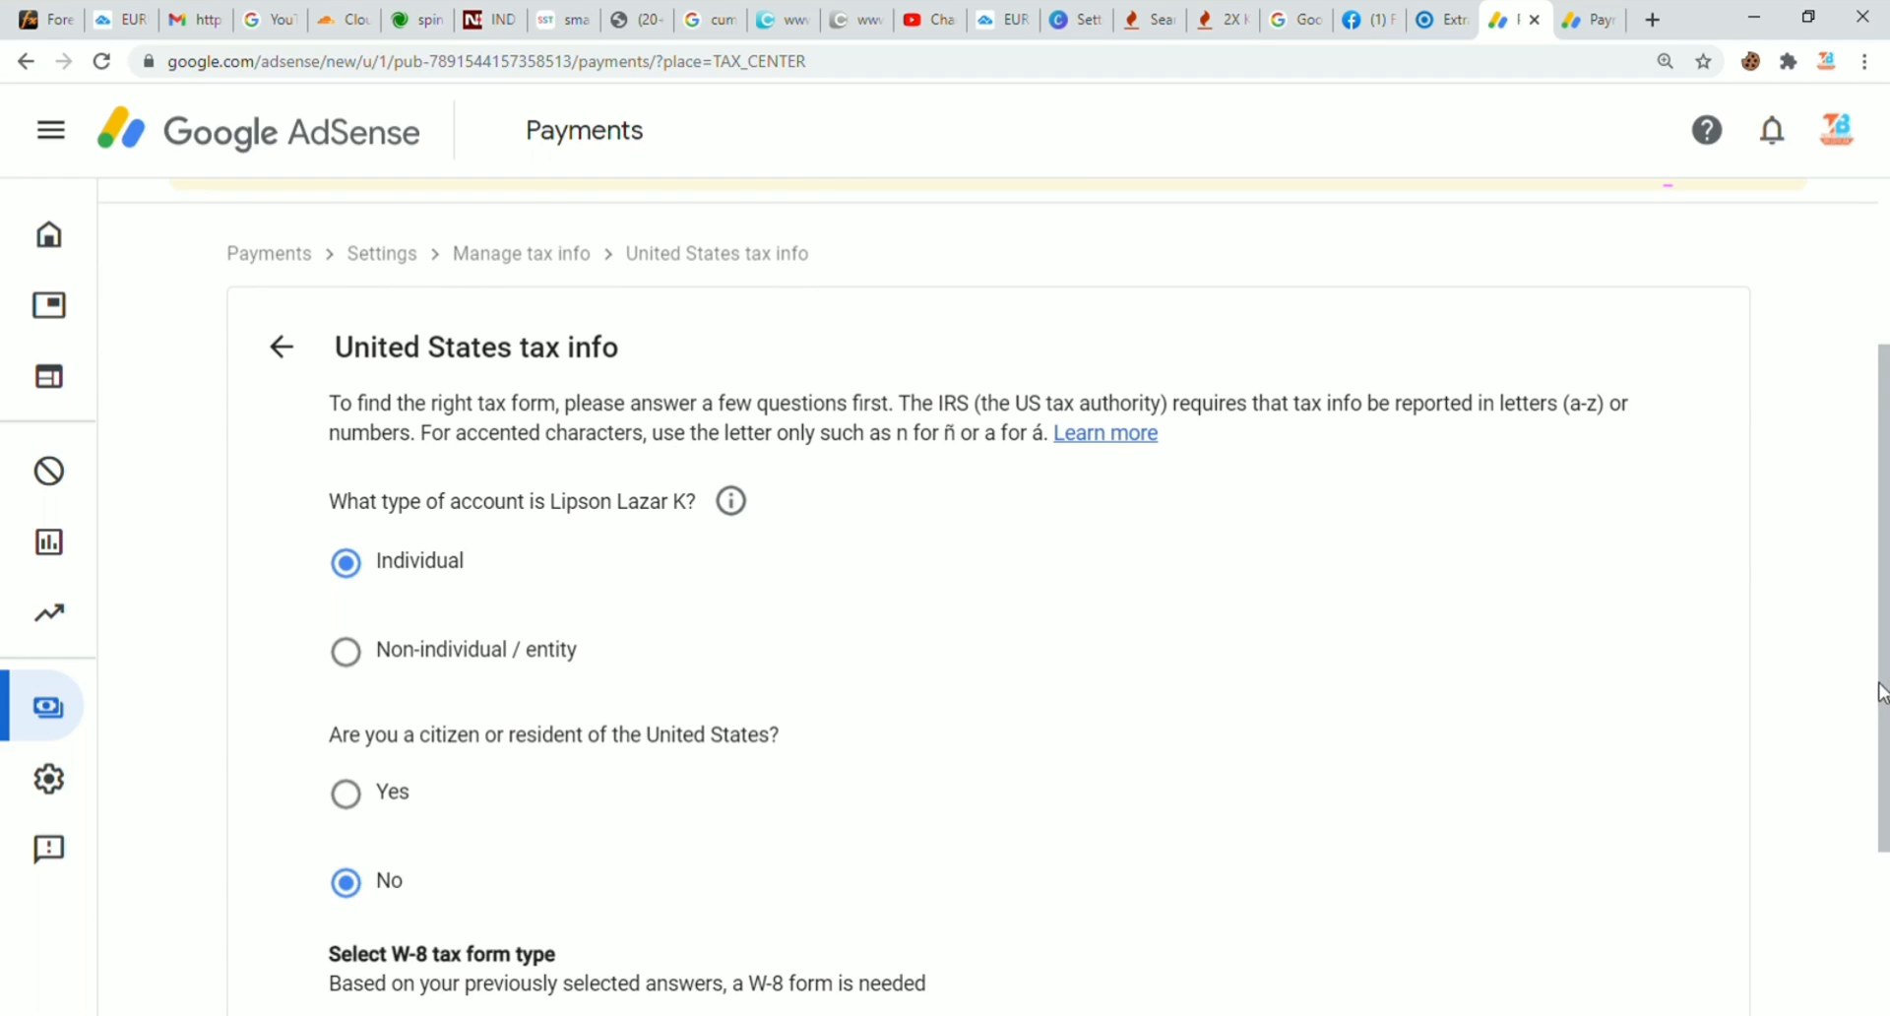
{"action": "left_click_drag", "start_coordinate": [1880, 692], "coordinate": [1880, 859]}
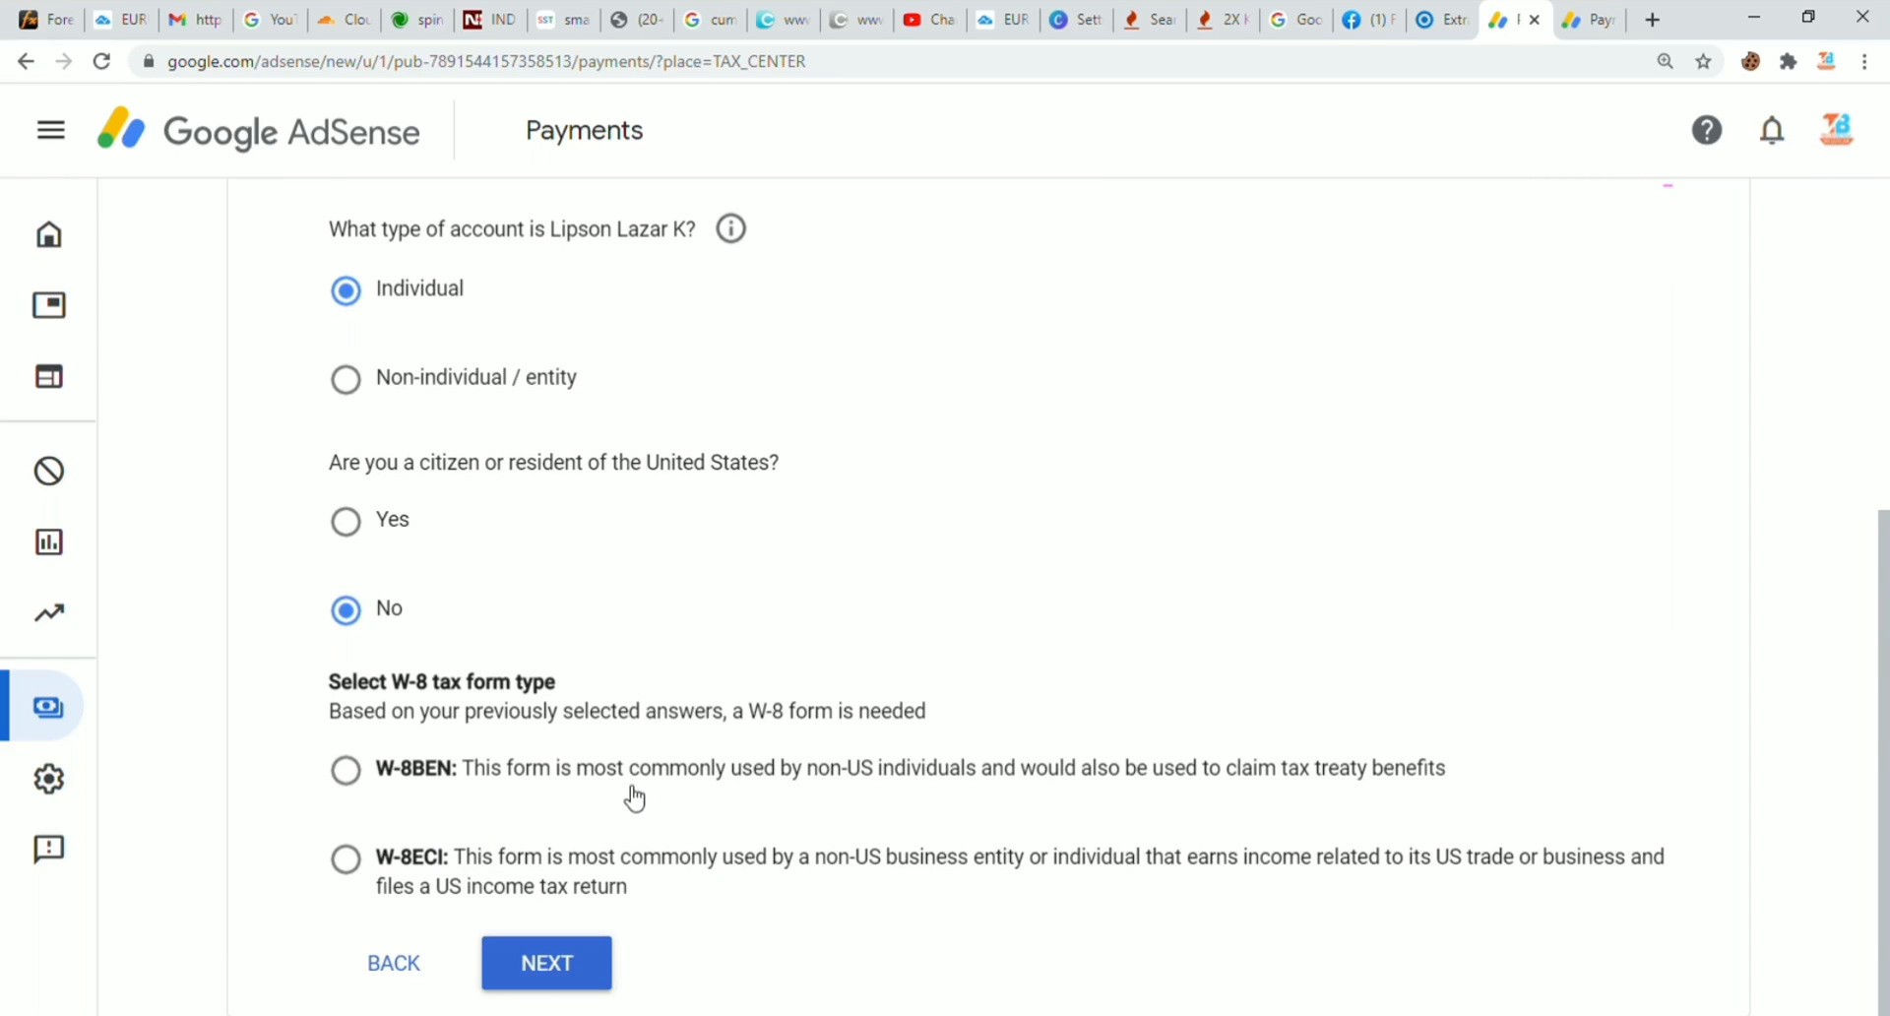
{"action": "left_click", "coordinate": [345, 769]}
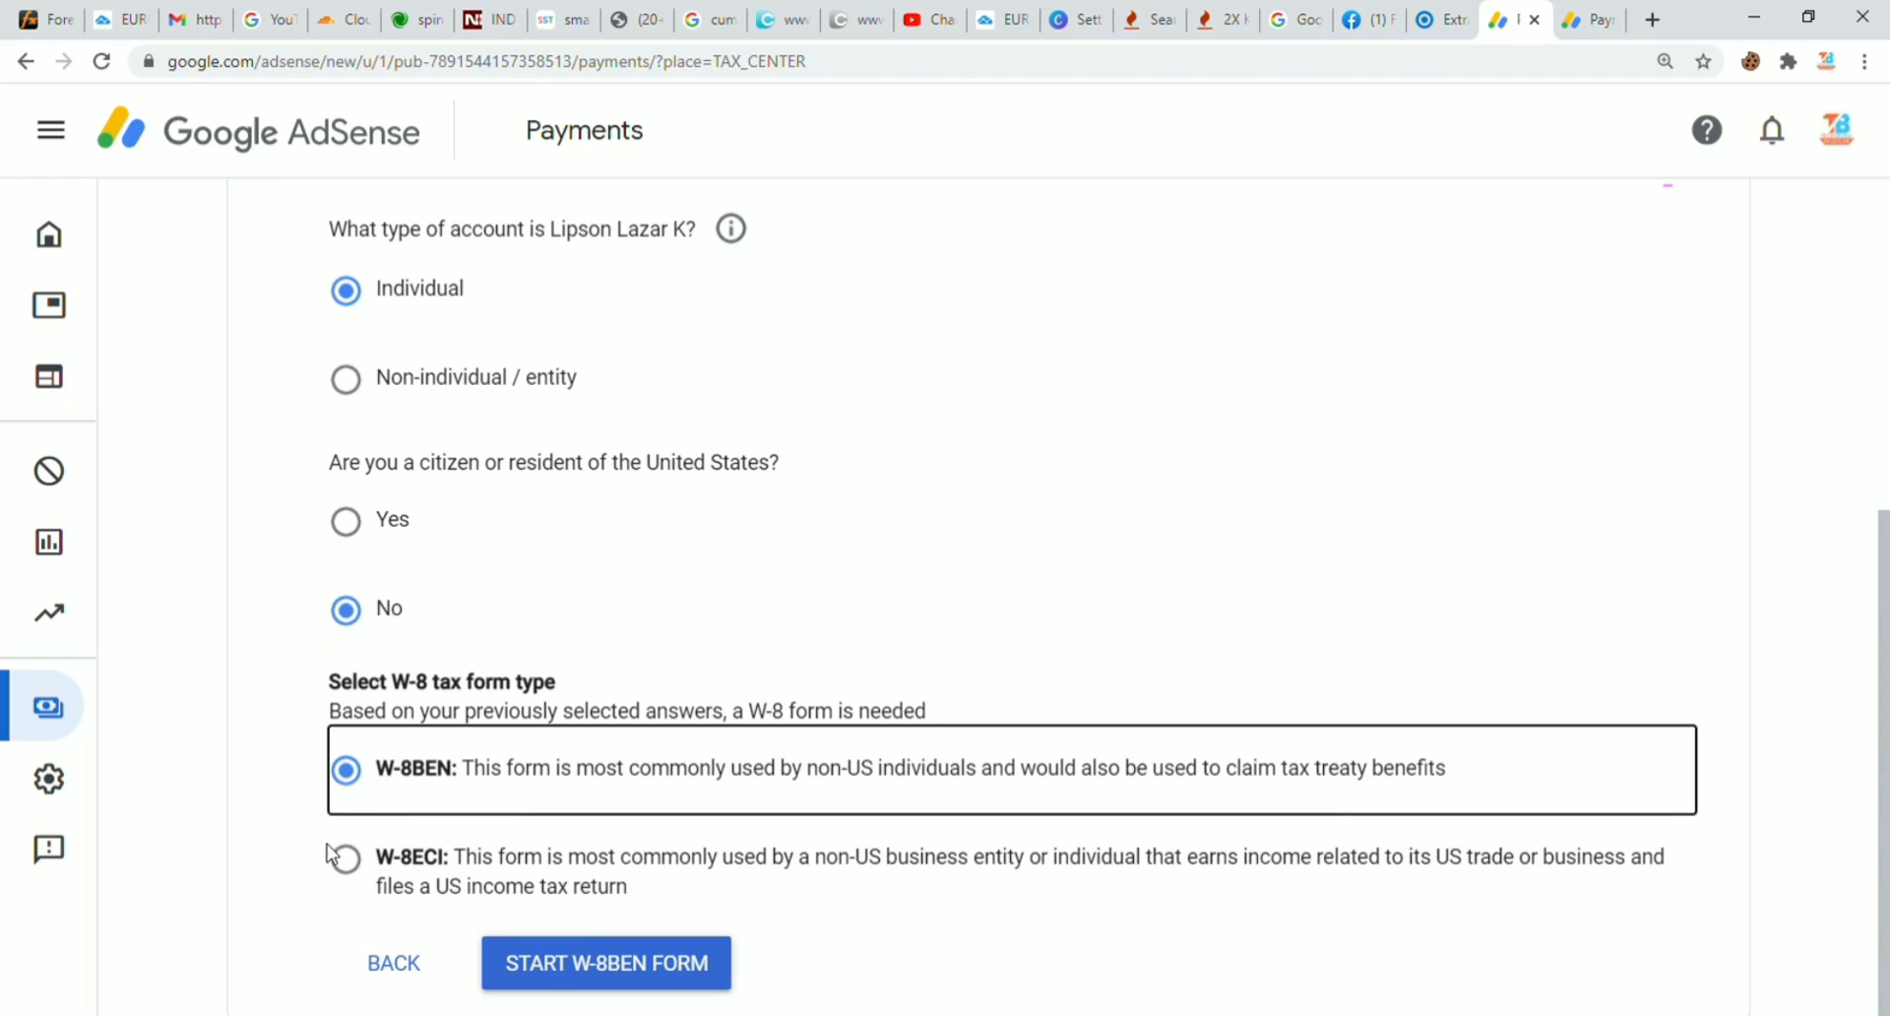
Step: Start the W-8BEN form and set the country of citizenship to India
{"action": "left_click", "coordinate": [589, 974]}
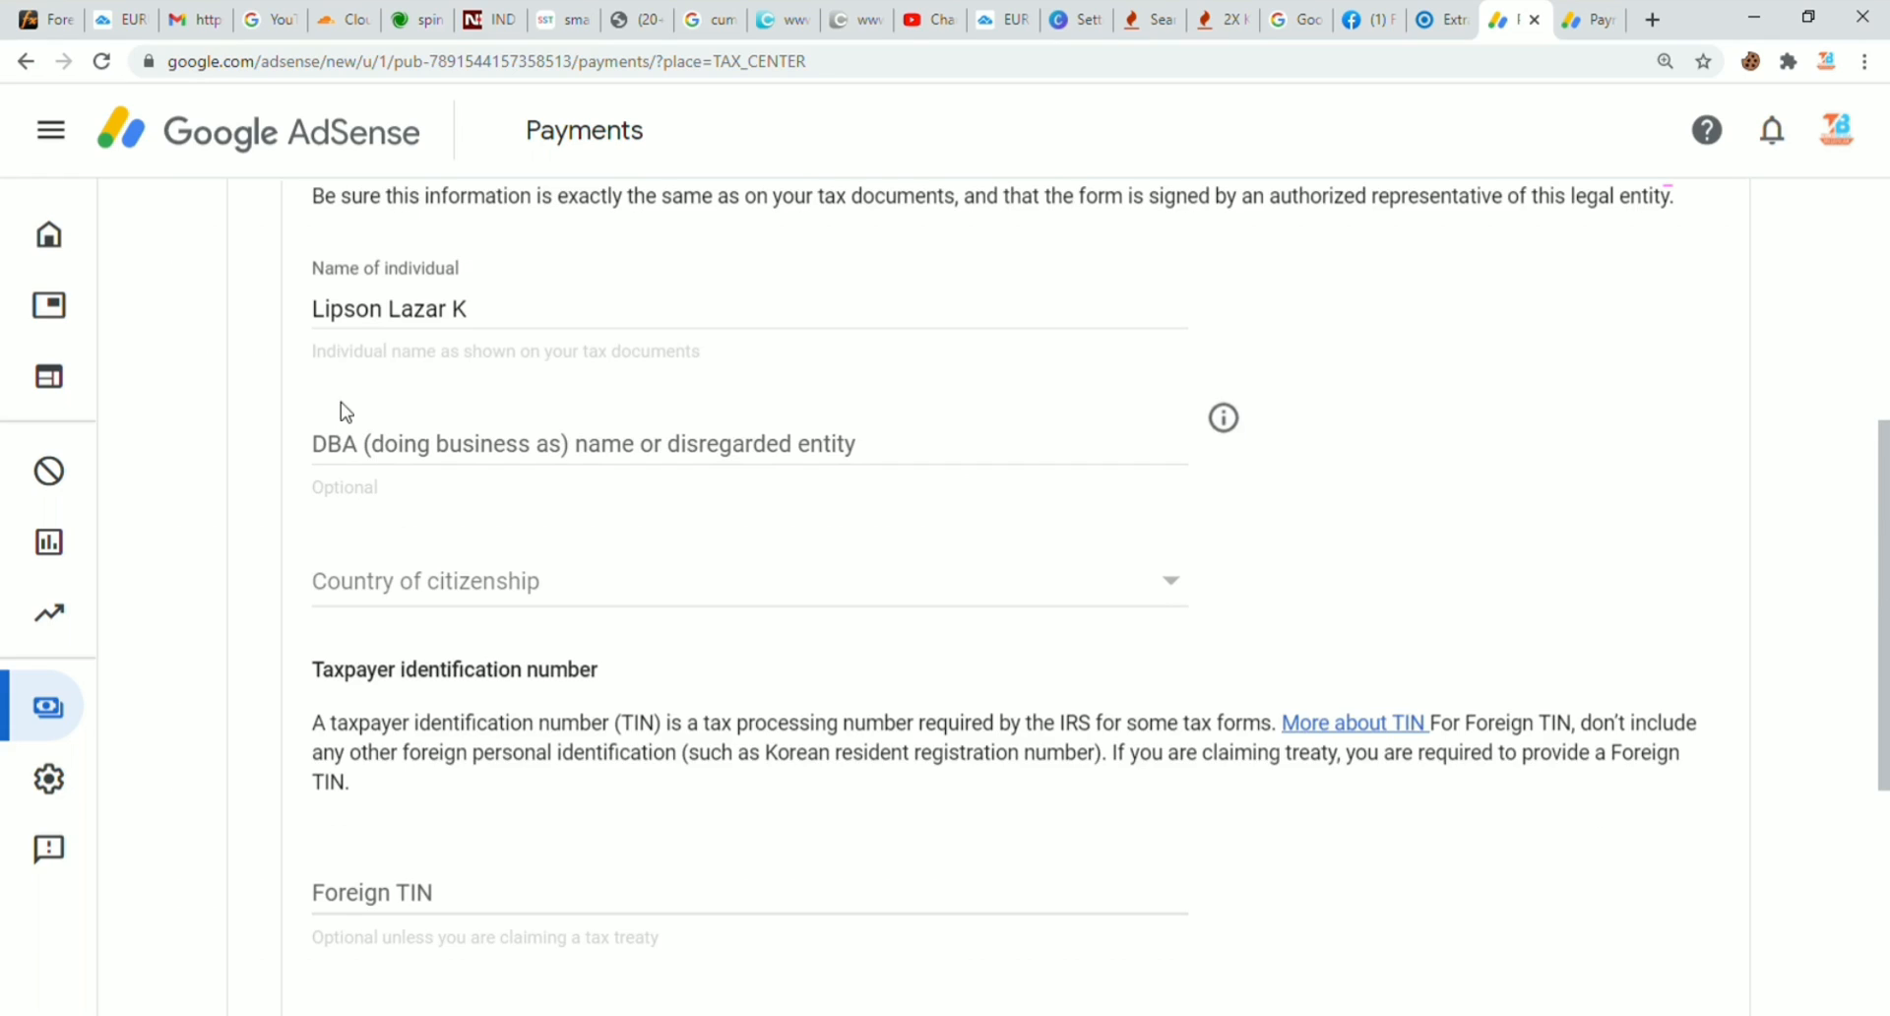
{"action": "left_click_drag", "start_coordinate": [484, 319], "coordinate": [327, 321]}
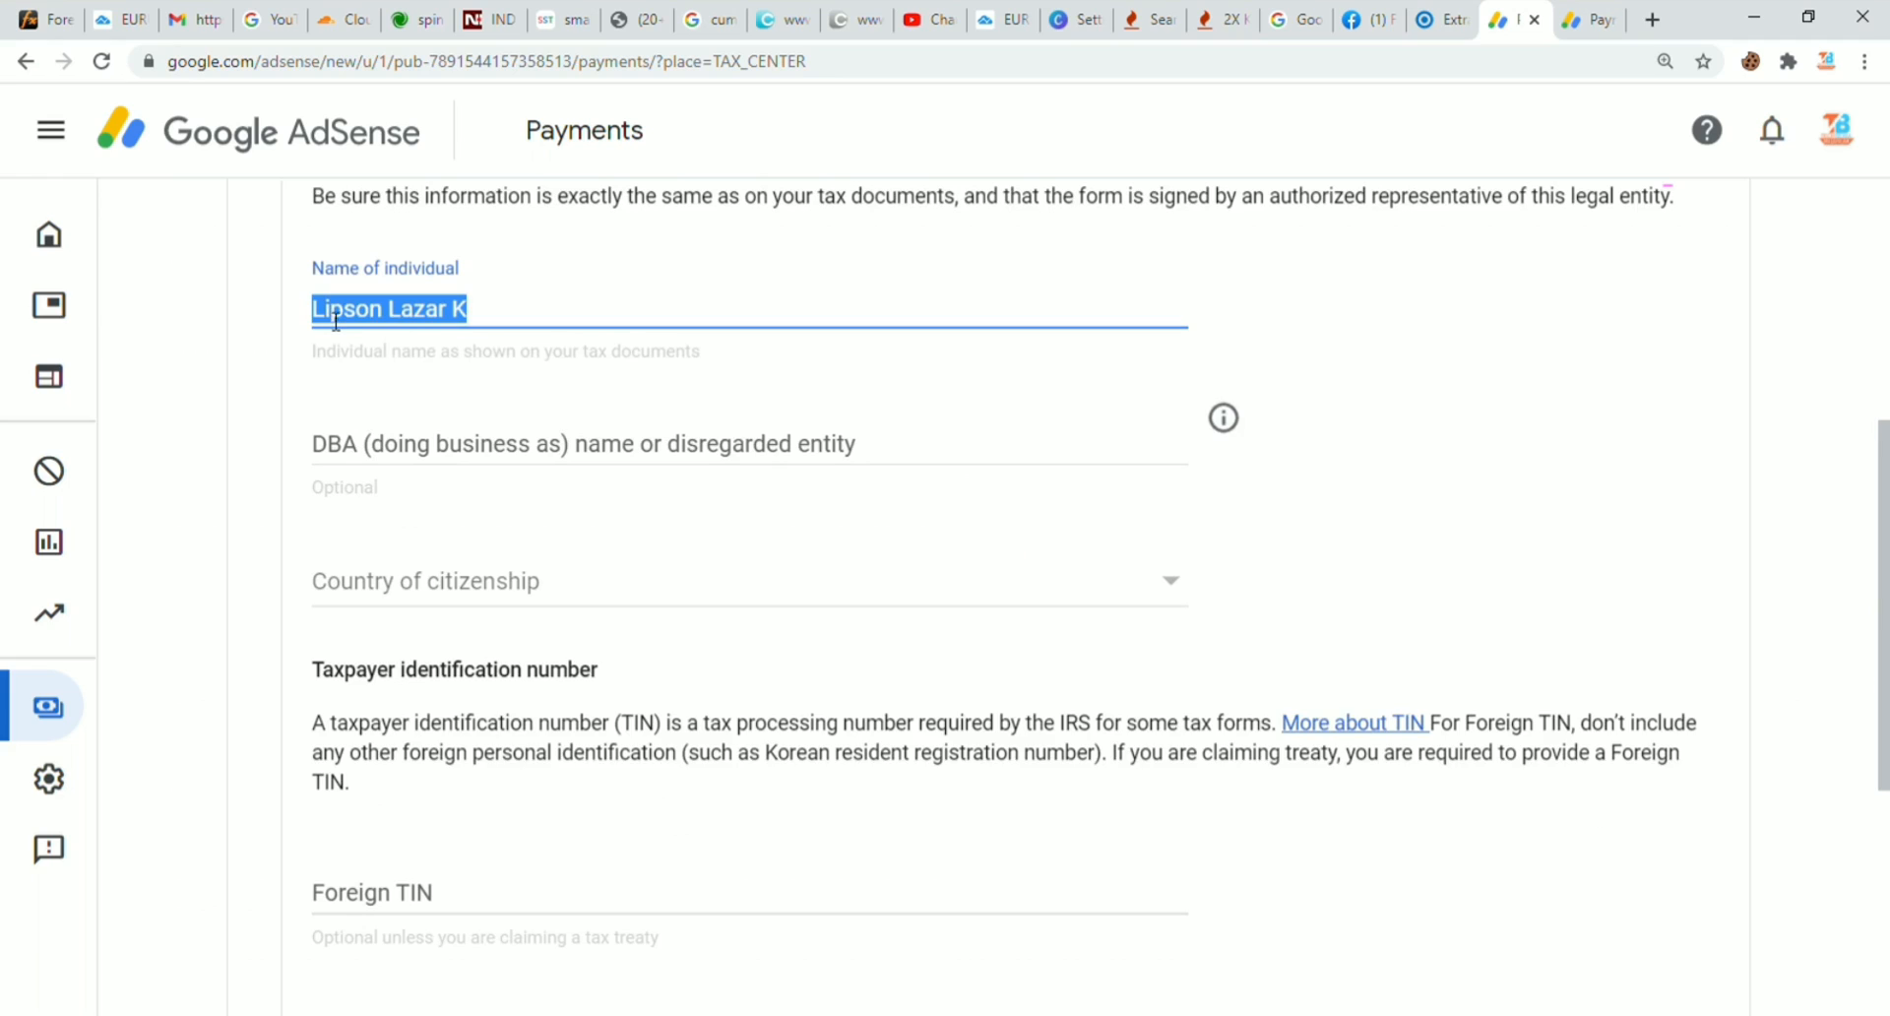
{"action": "left_click", "coordinate": [379, 315]}
{"action": "left_click", "coordinate": [355, 456]}
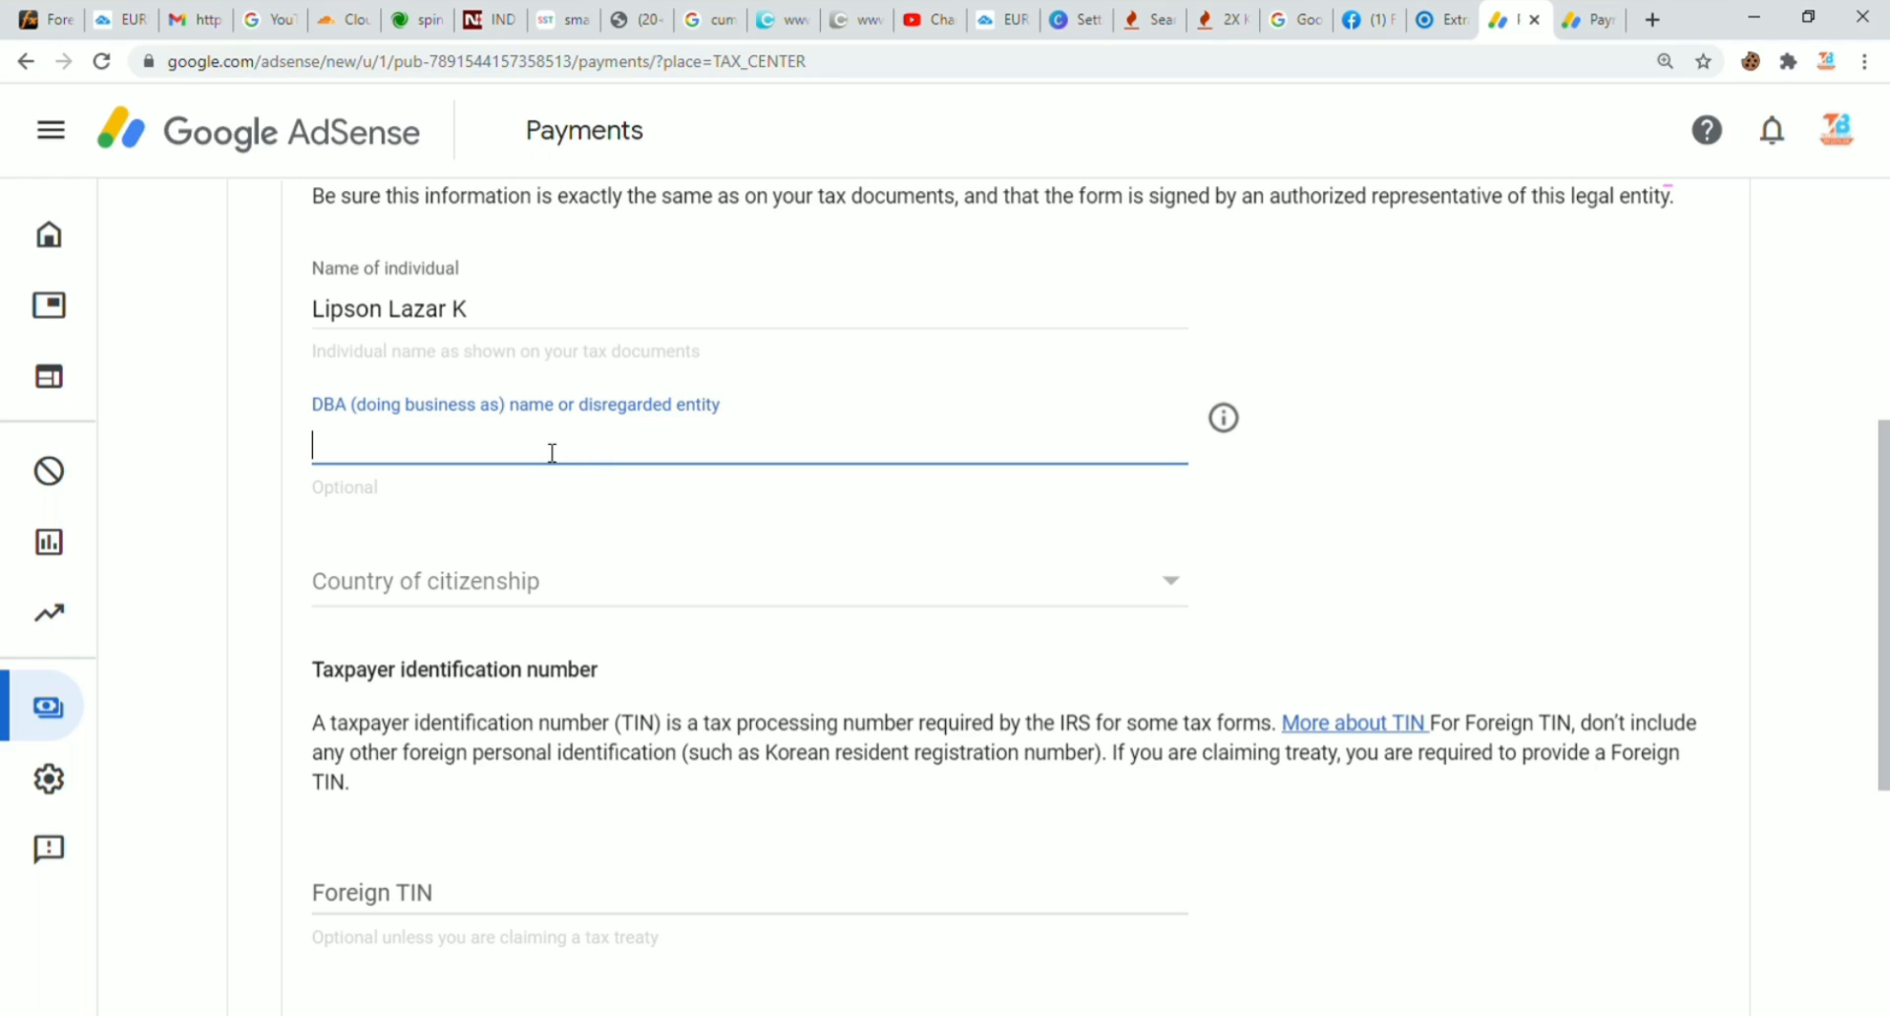
{"action": "left_click", "coordinate": [411, 588]}
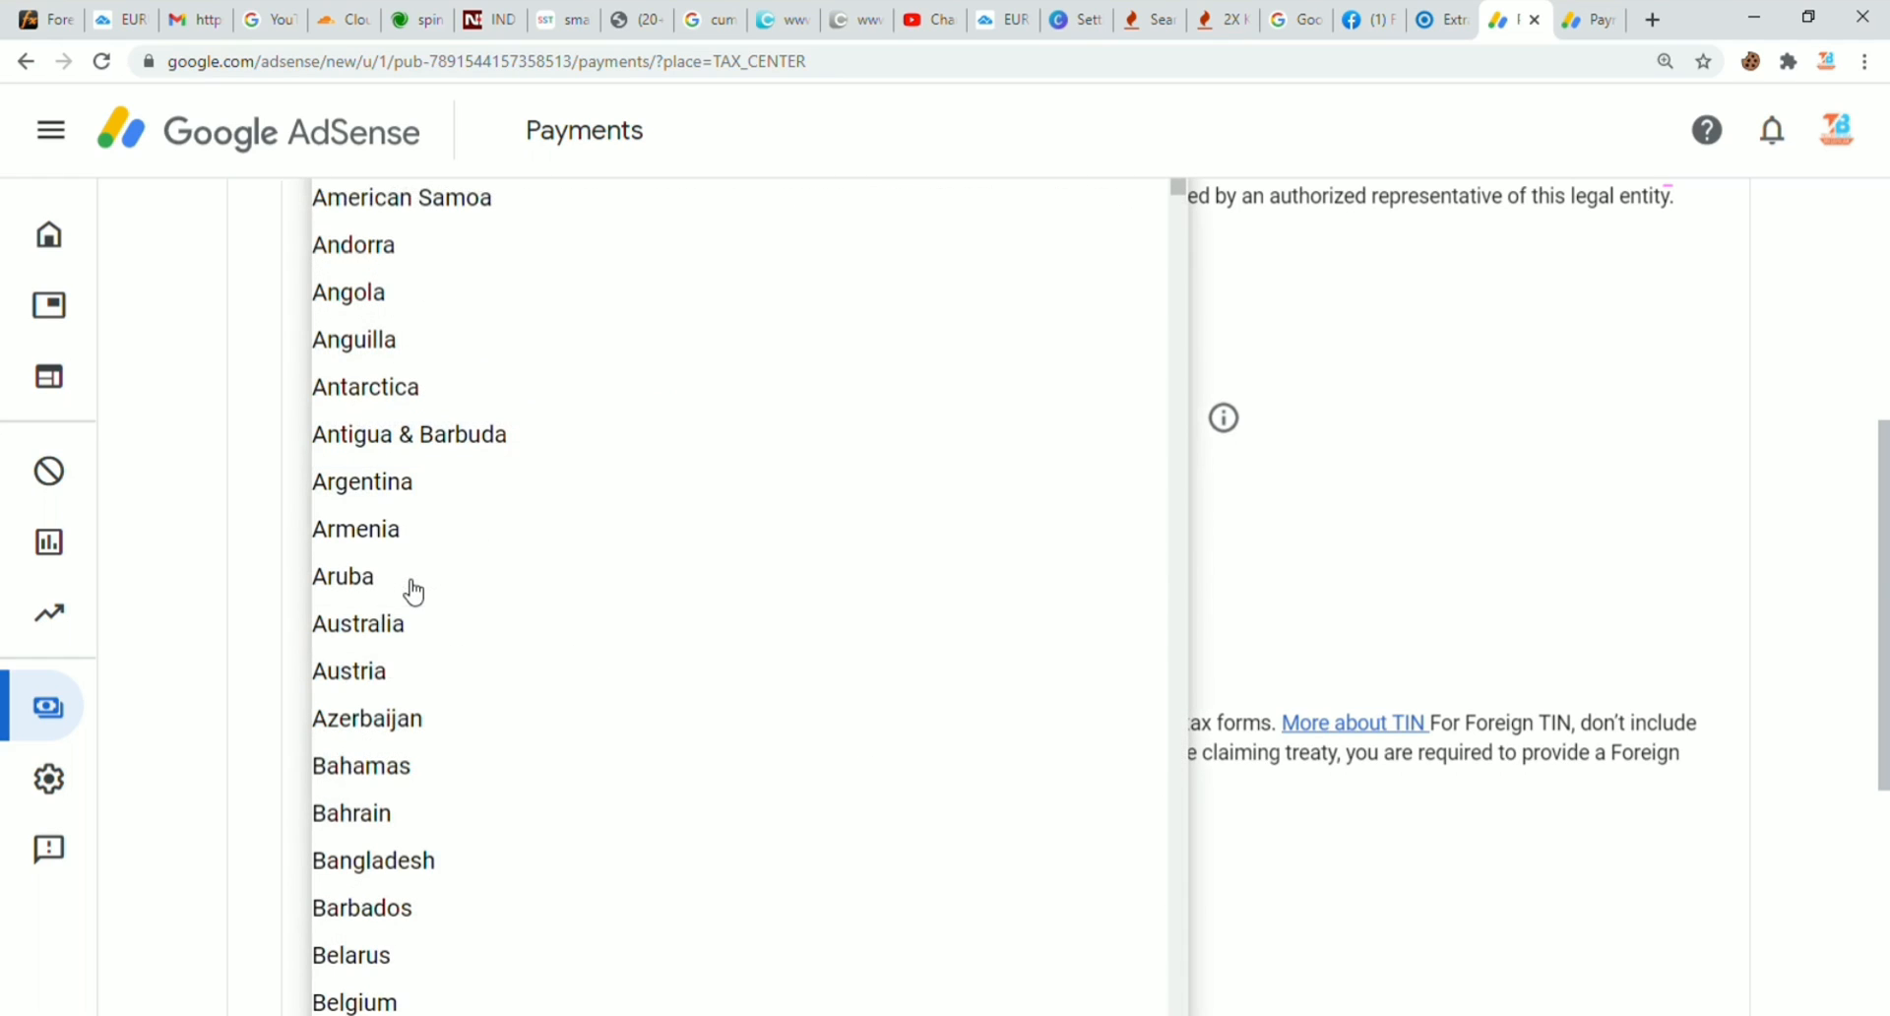
{"action": "key", "text": "i"}
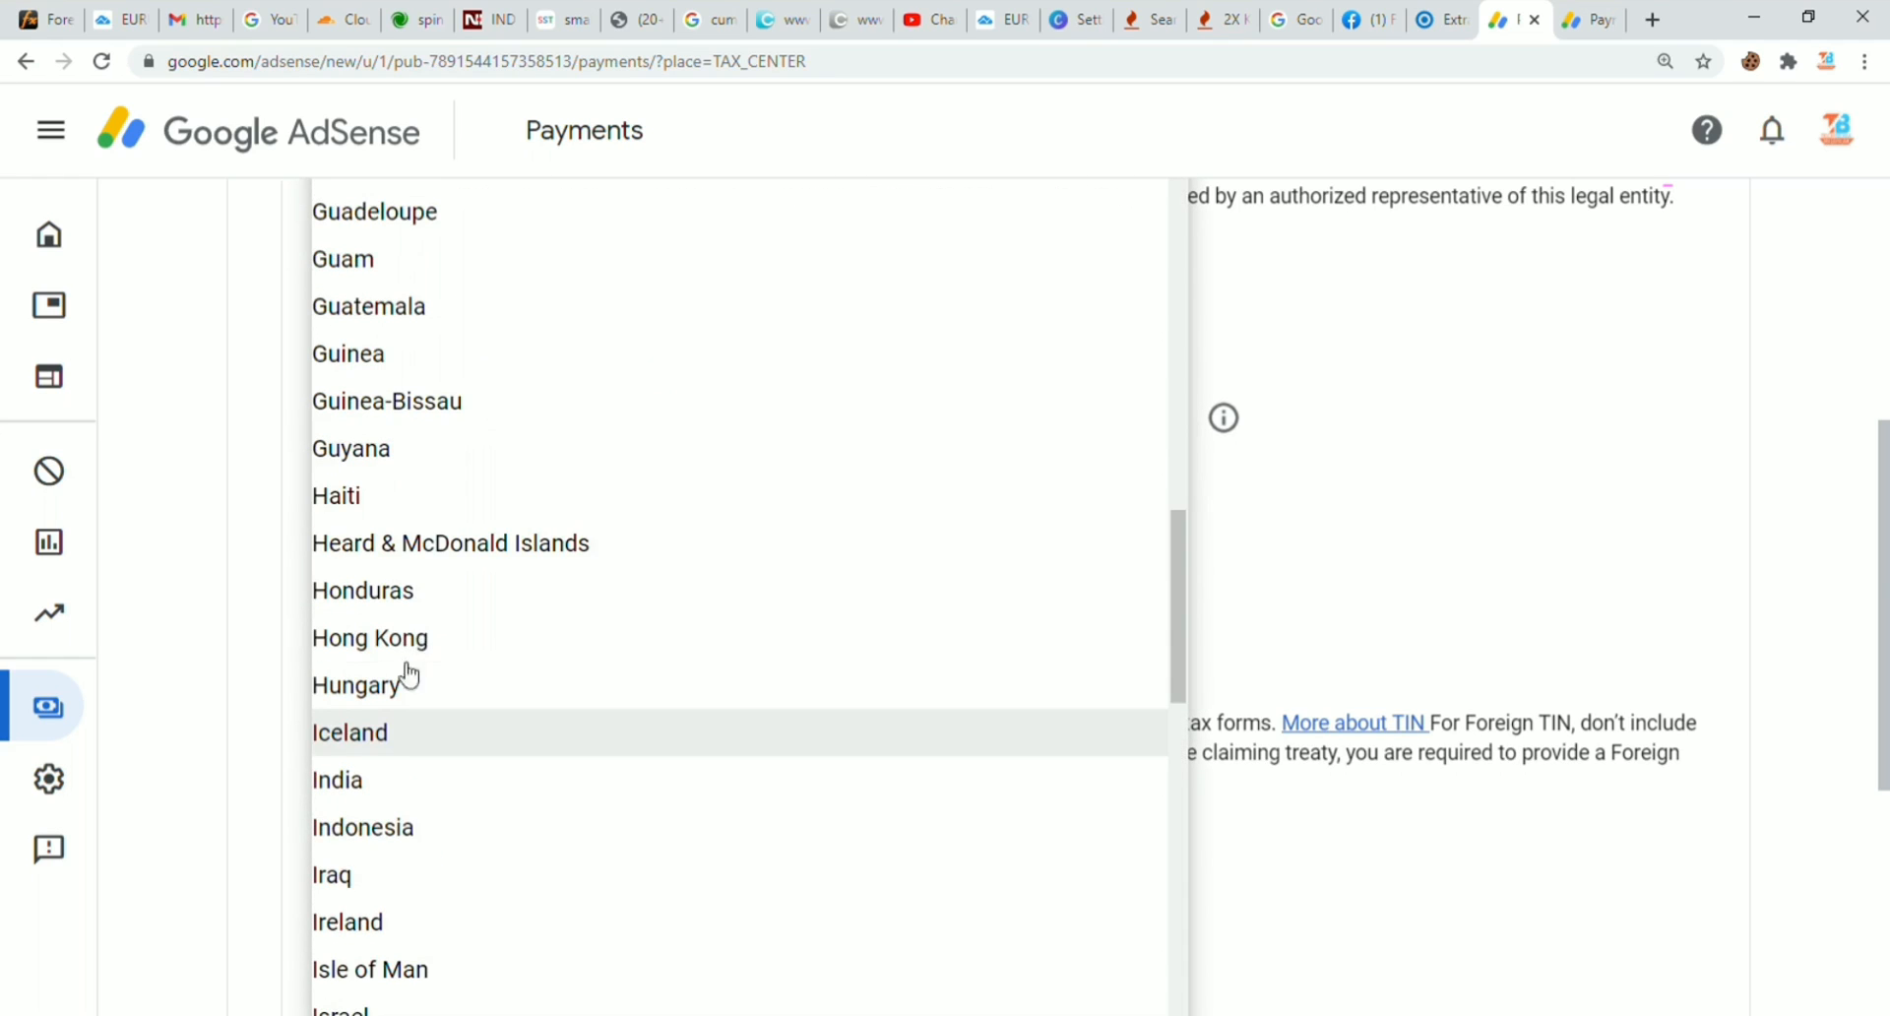
{"action": "left_click", "coordinate": [381, 793]}
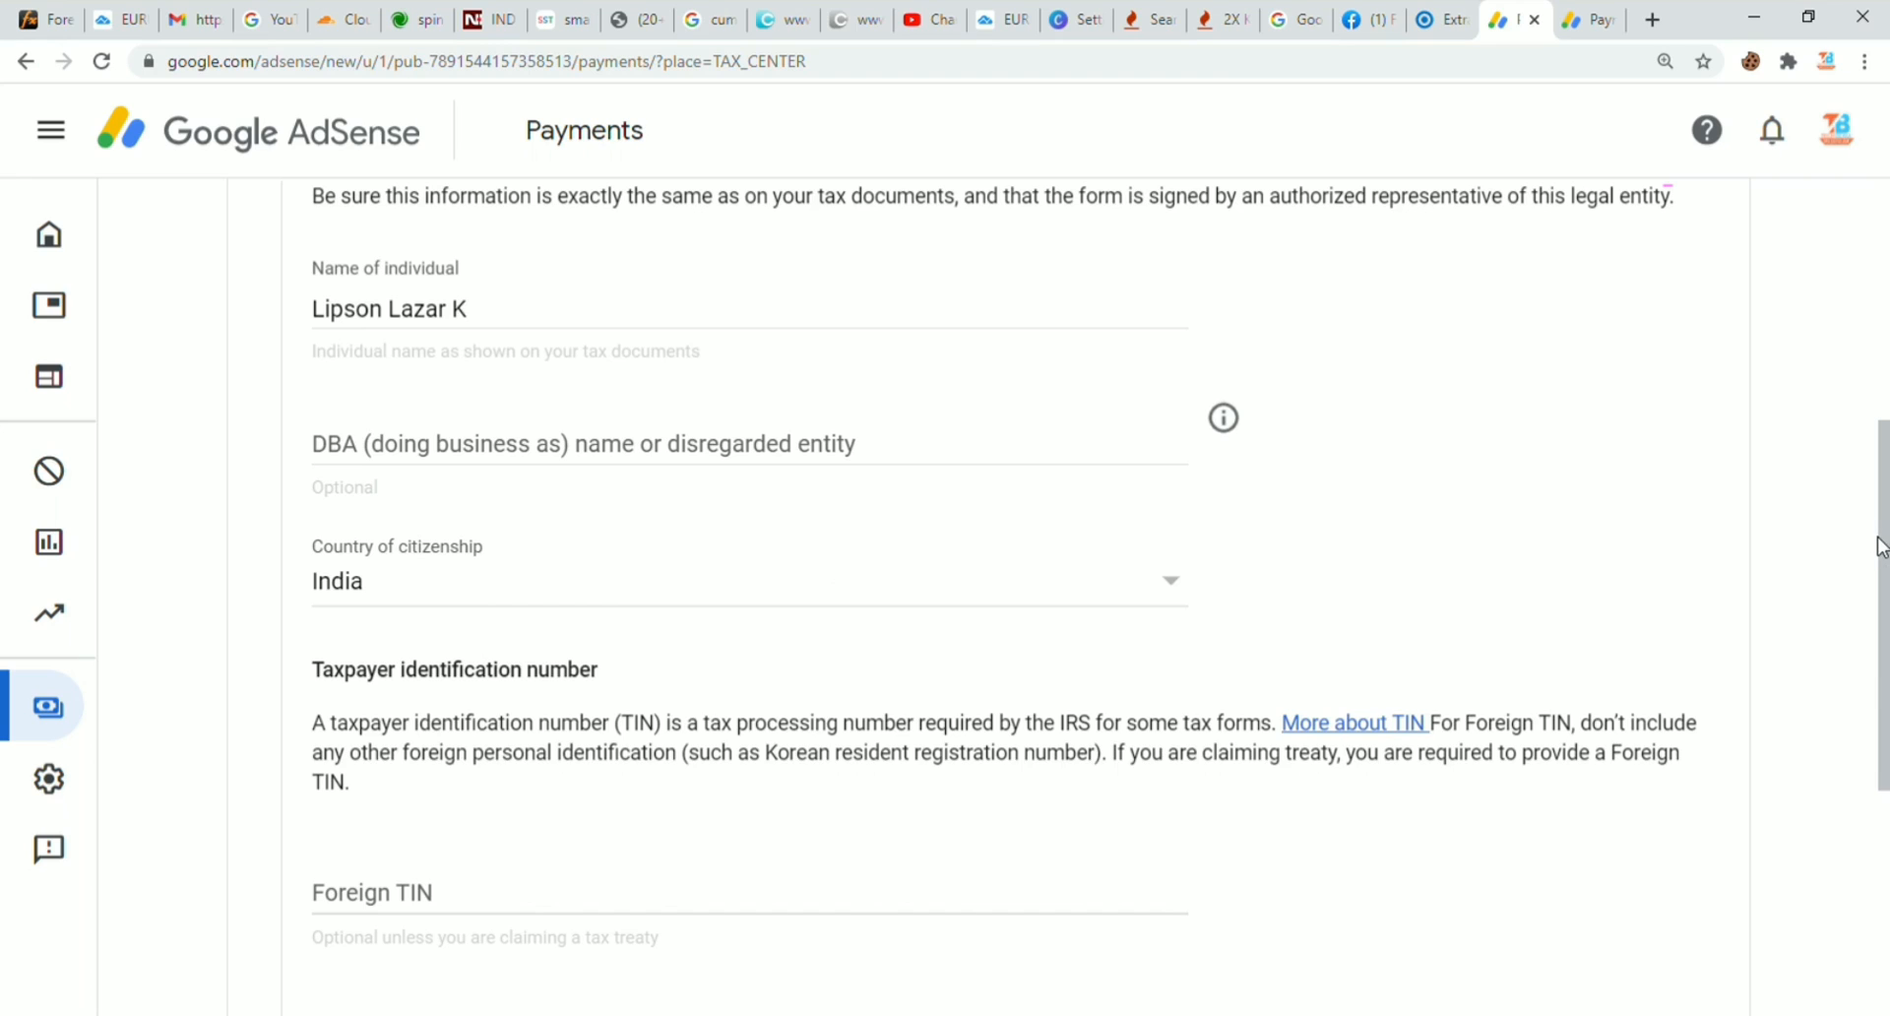
Step: Enter the foreign TIN and continue to the Address step
{"action": "scroll", "coordinate": [1883, 817], "scroll_direction": "down", "scroll_amount": 2}
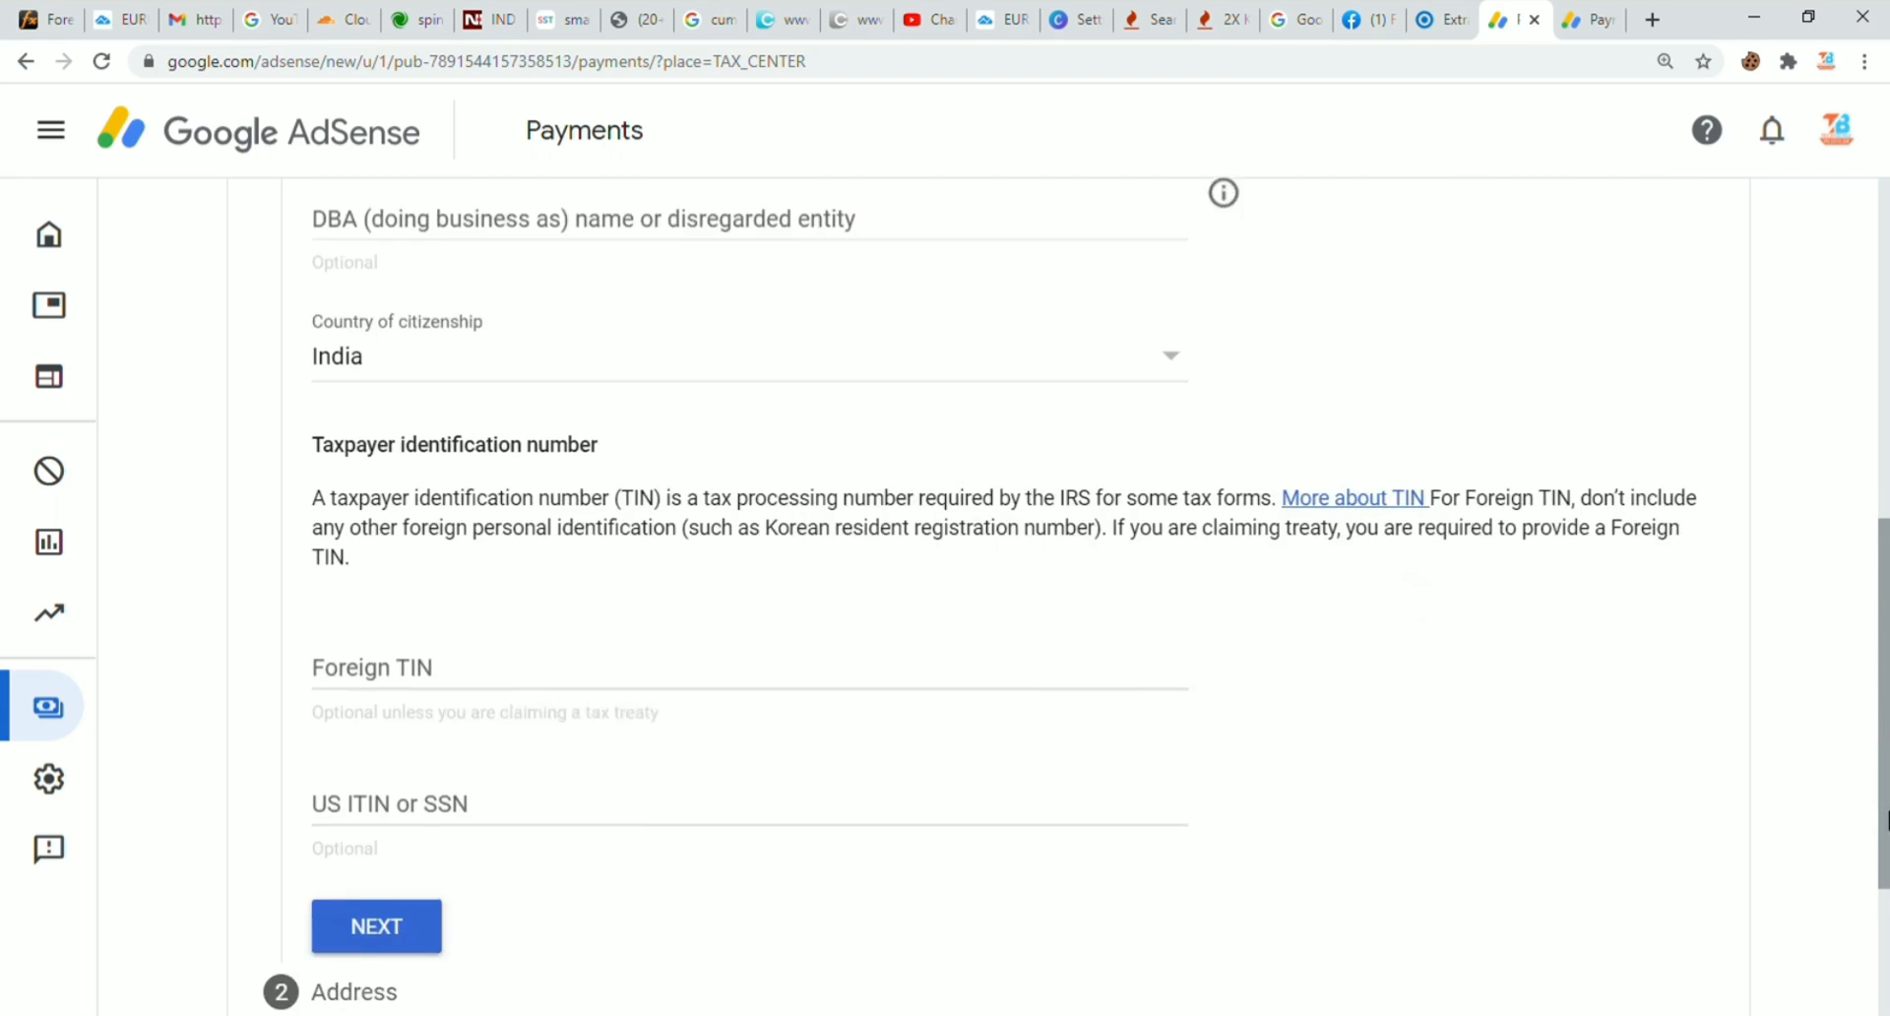
{"action": "left_click_drag", "start_coordinate": [1884, 817], "coordinate": [1875, 869]}
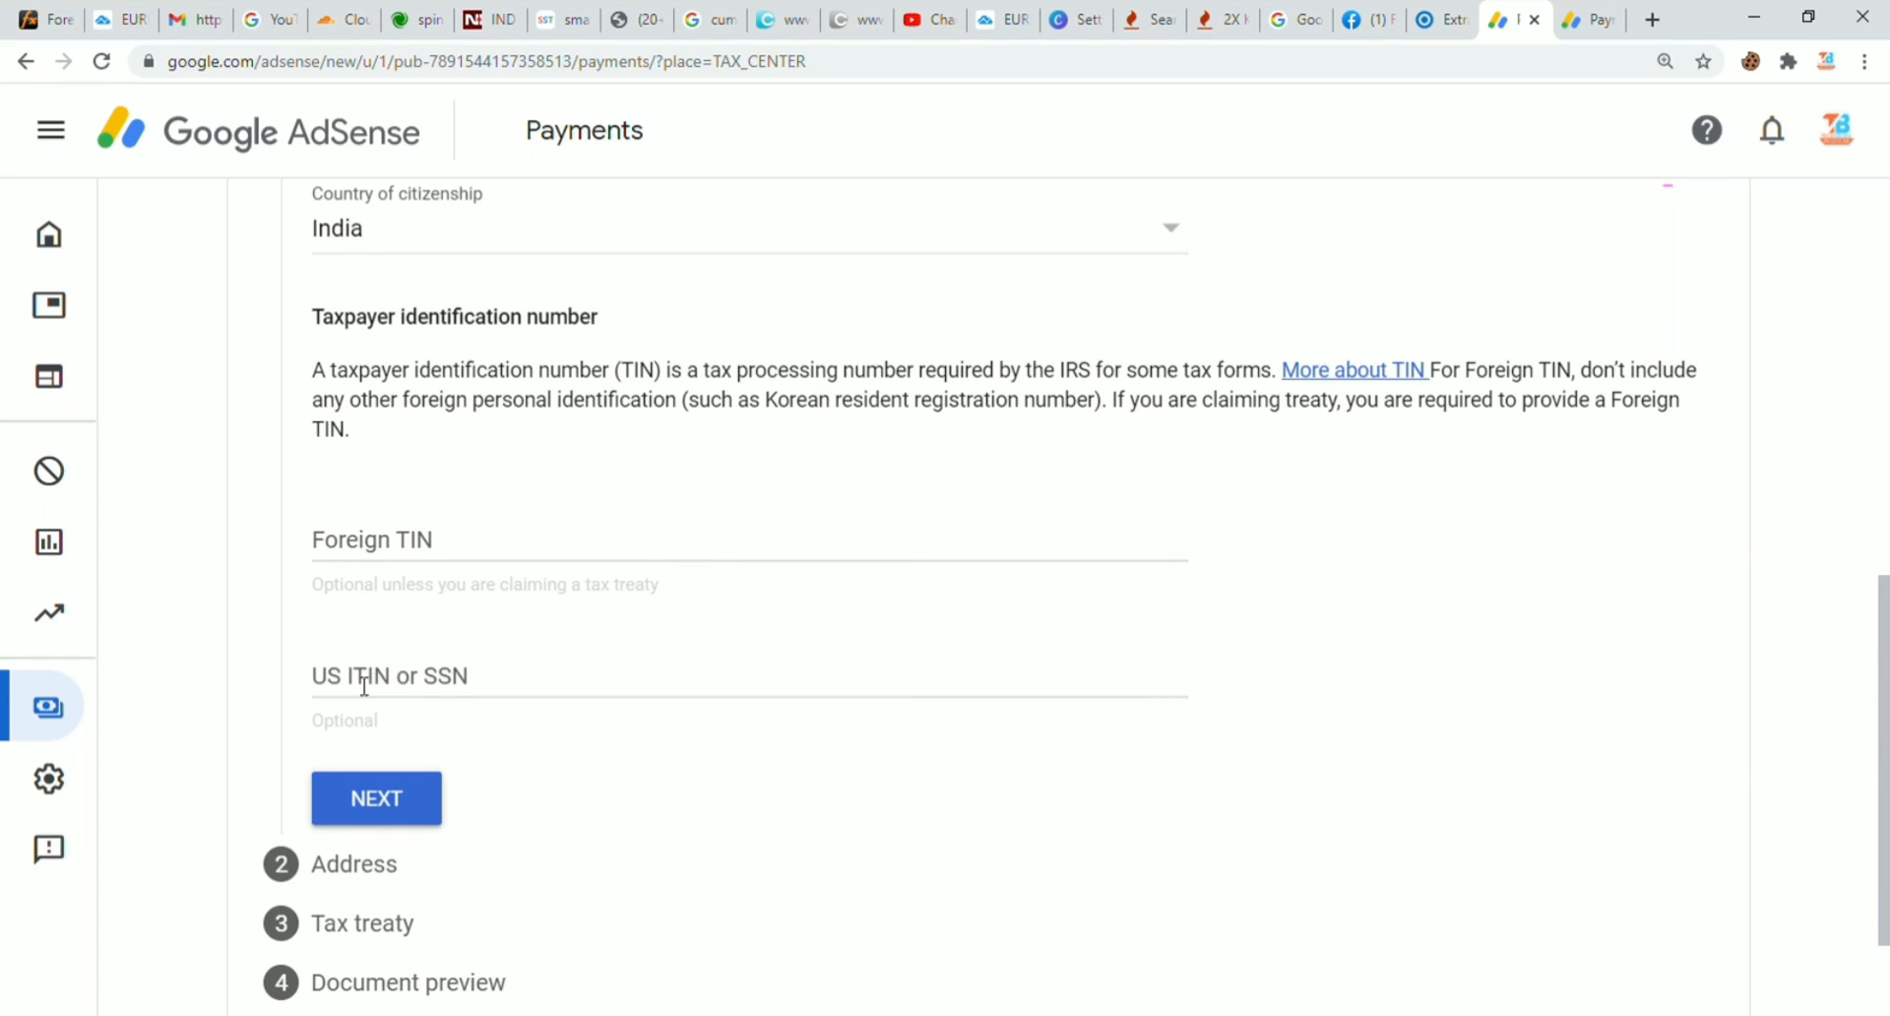
{"action": "left_click", "coordinate": [357, 549]}
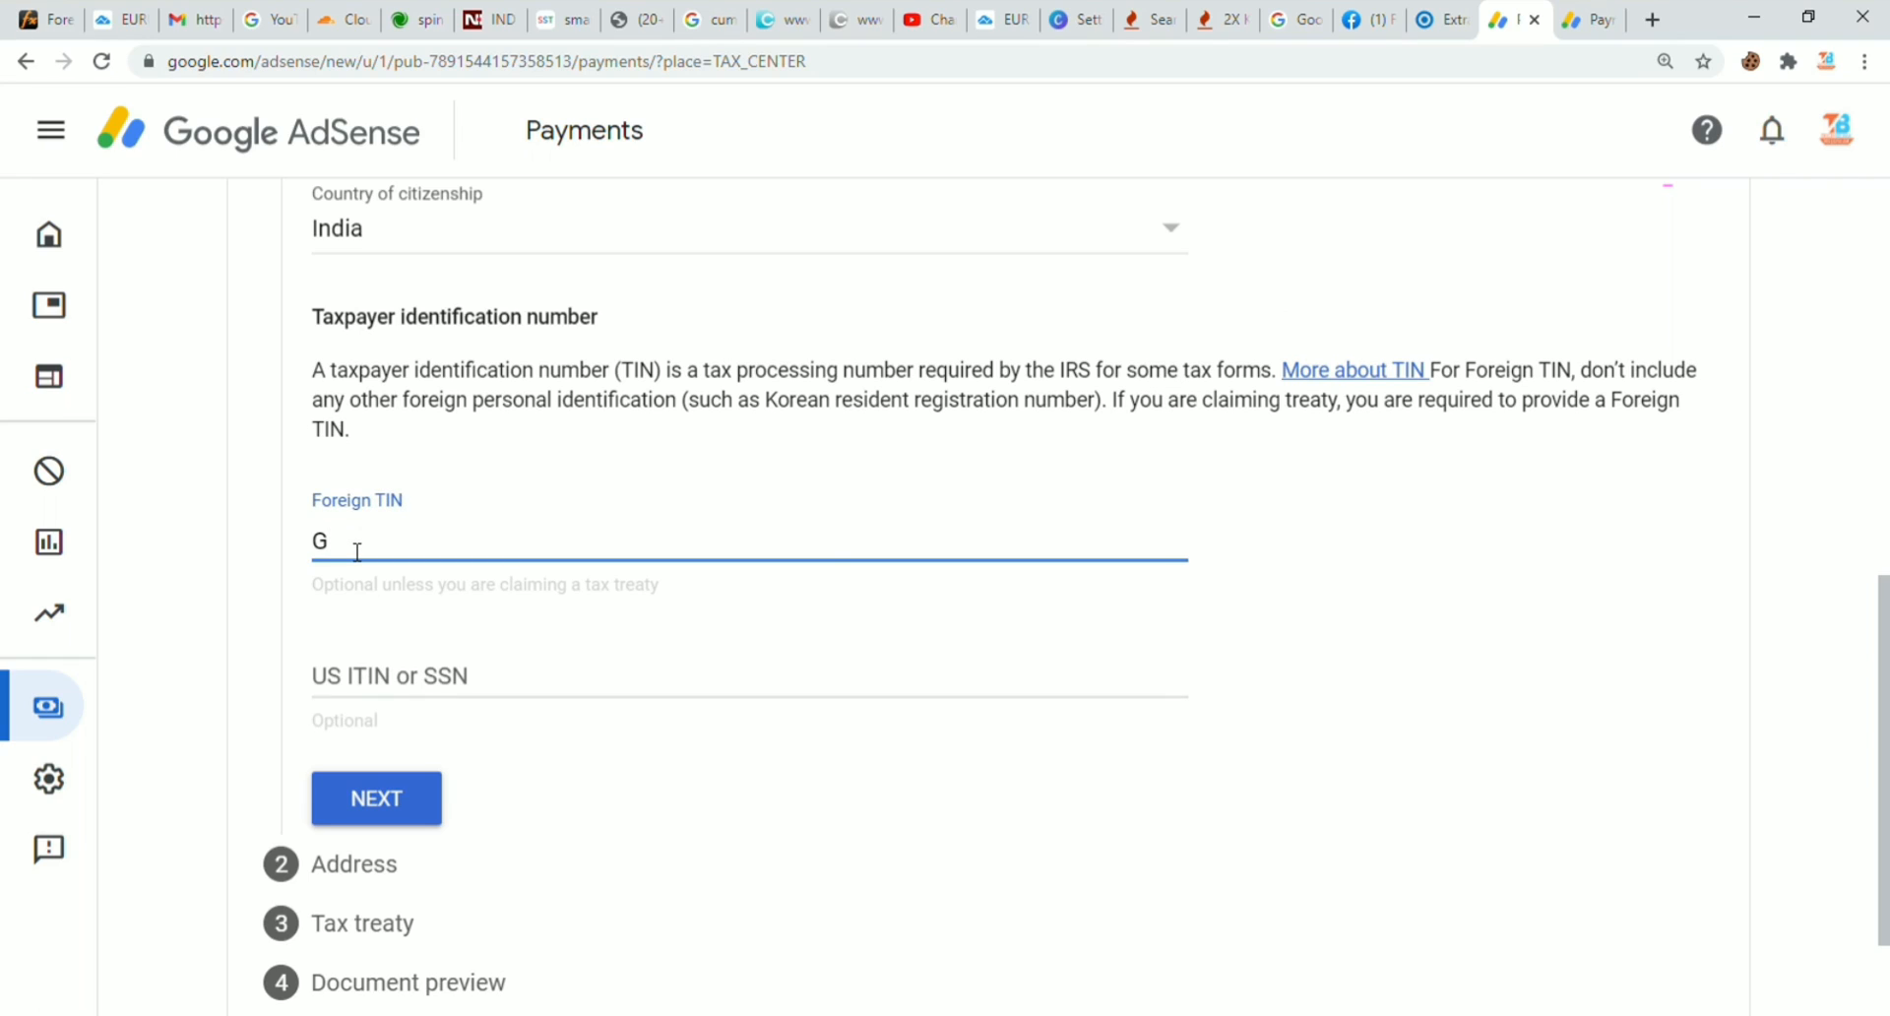
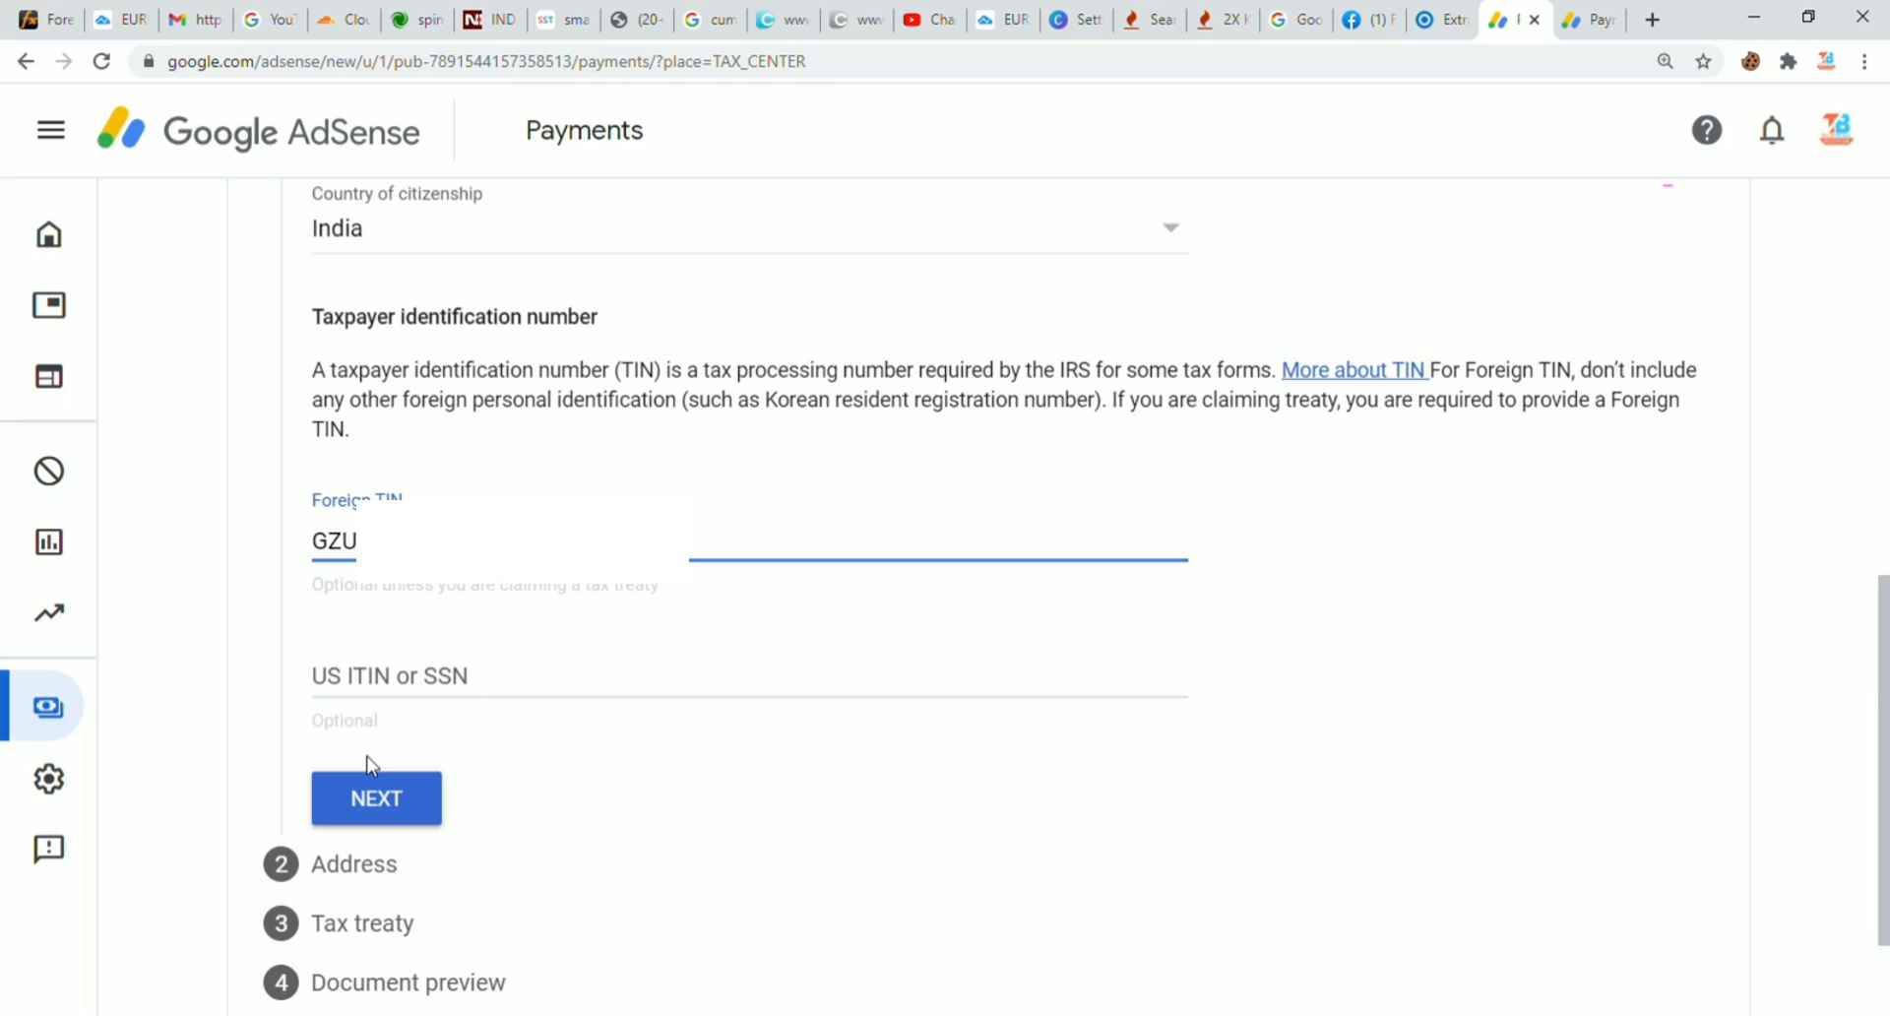
{"action": "left_click", "coordinate": [379, 817]}
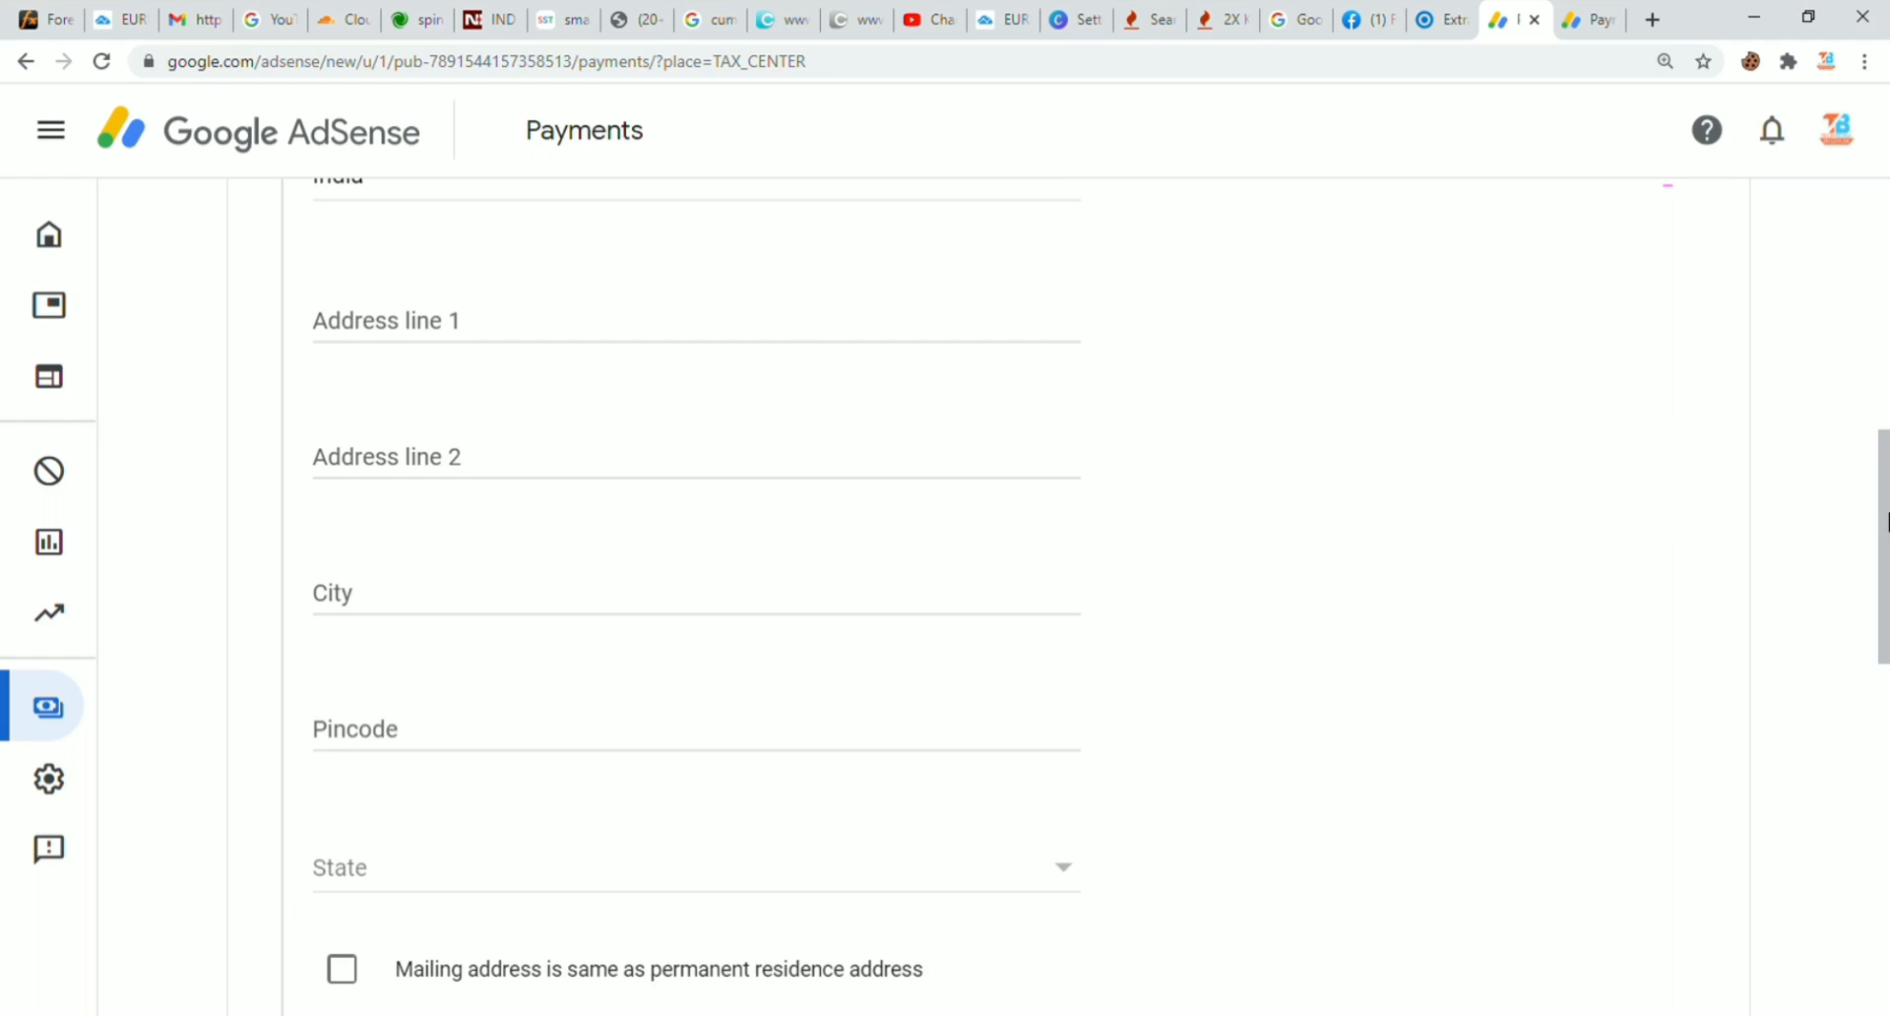
Step: Flag the permanent address as PO box or care-of, reuse it for mailing, and continue
{"action": "mouse_move", "coordinate": [1883, 498]}
{"action": "left_mouse_down"}
{"action": "mouse_move", "coordinate": [1882, 433]}
{"action": "mouse_move", "coordinate": [1877, 463]}
{"action": "left_mouse_up"}
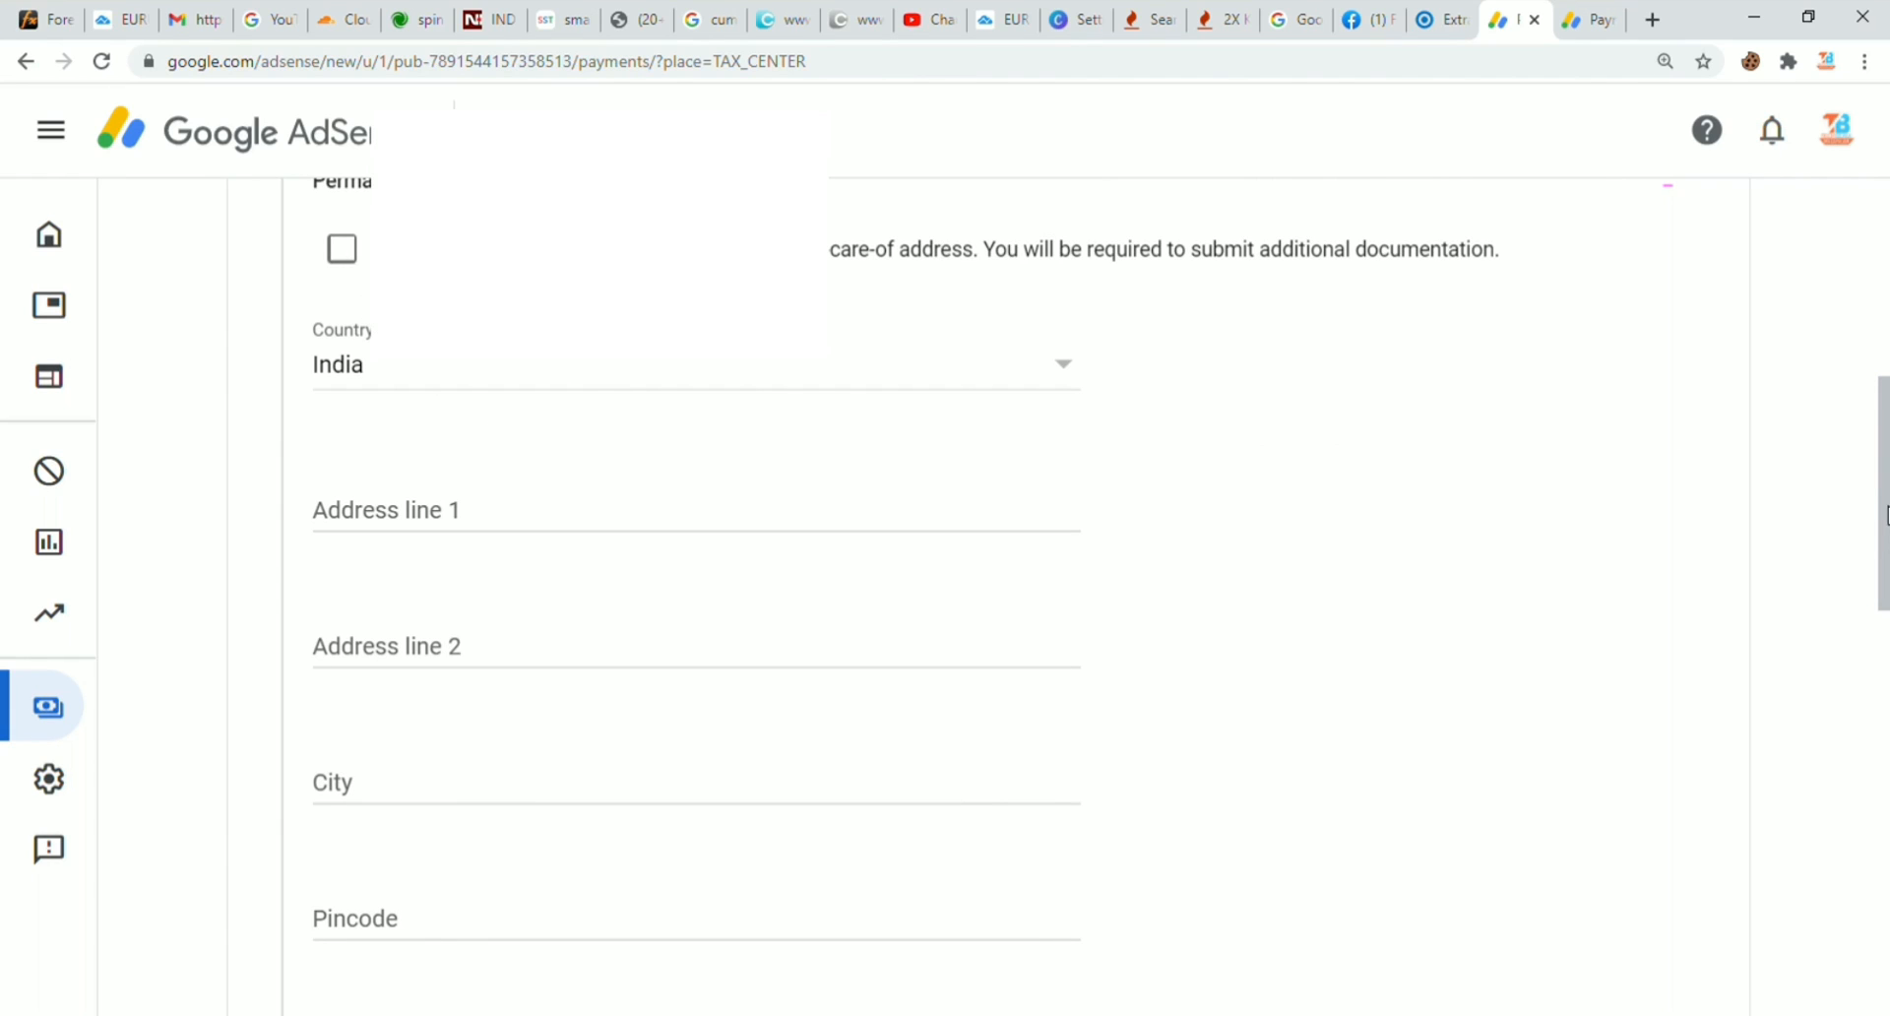
{"action": "mouse_move", "coordinate": [1882, 466]}
{"action": "left_mouse_down"}
{"action": "mouse_move", "coordinate": [1882, 389]}
{"action": "mouse_move", "coordinate": [1882, 443]}
{"action": "left_mouse_up"}
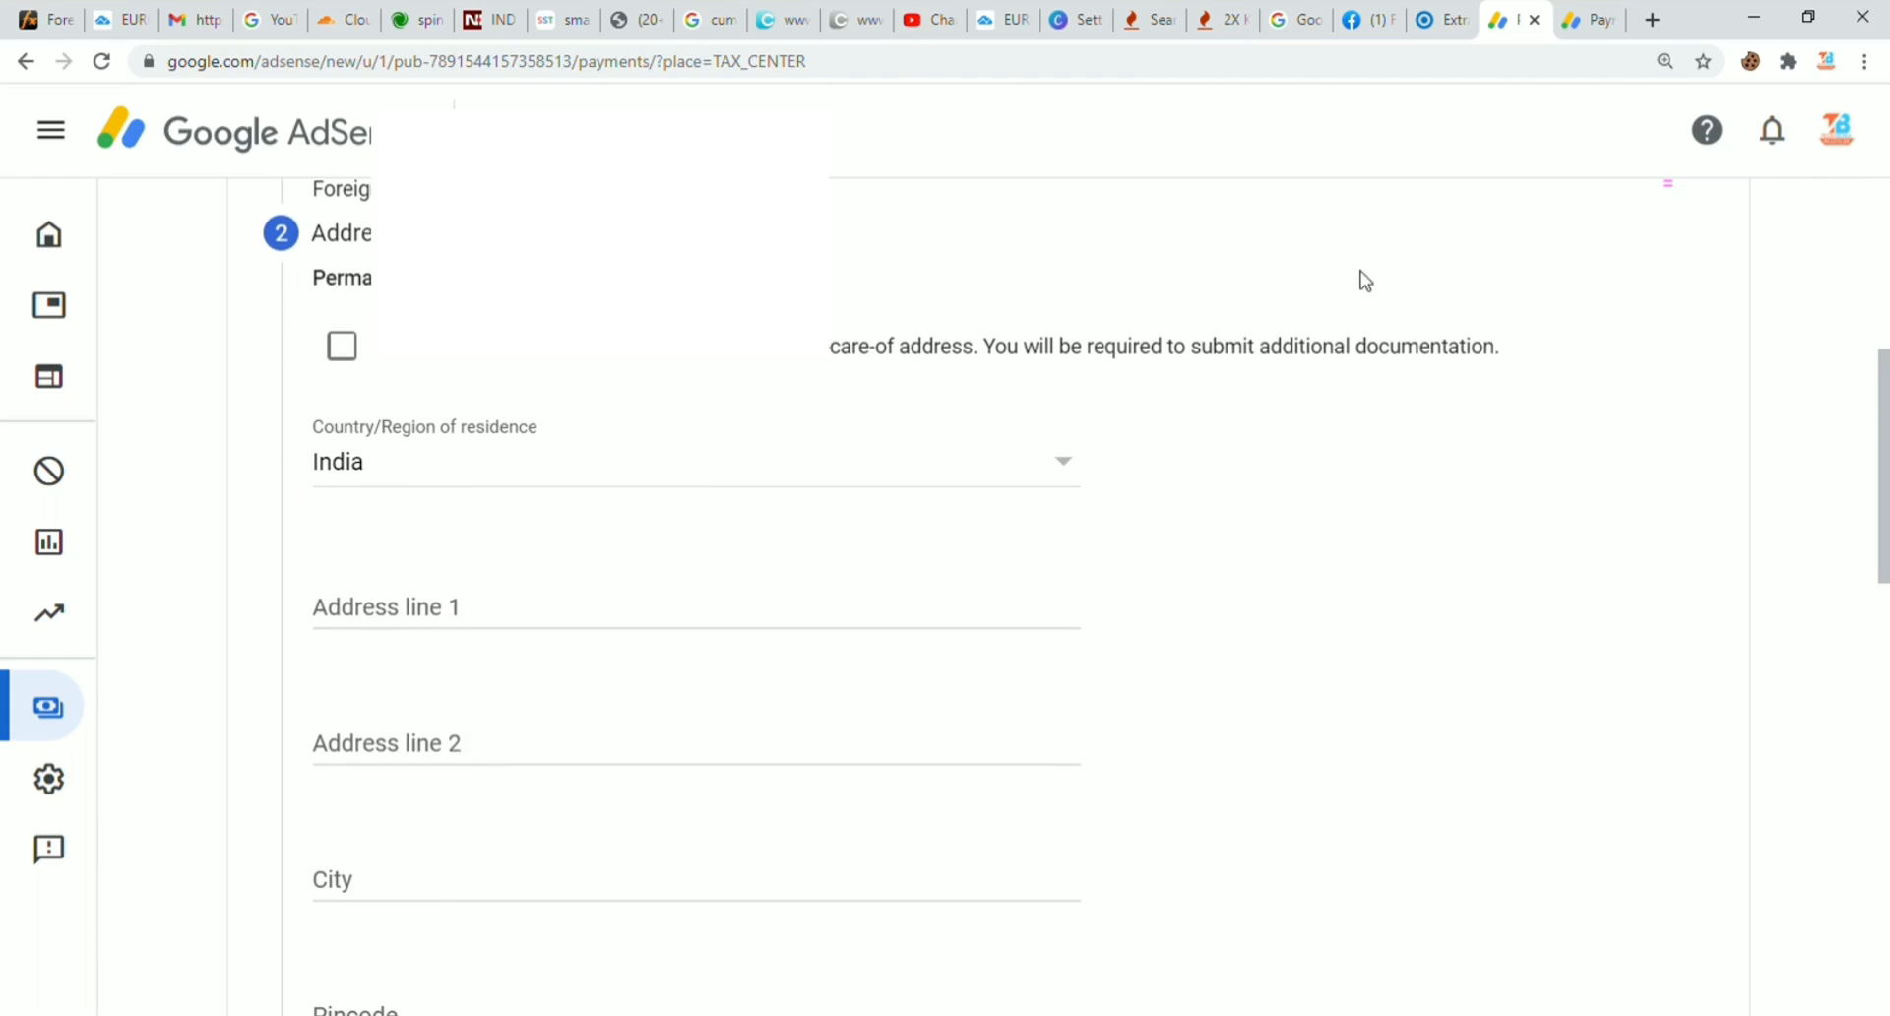
{"action": "left_click", "coordinate": [345, 358]}
{"action": "left_click", "coordinate": [409, 618]}
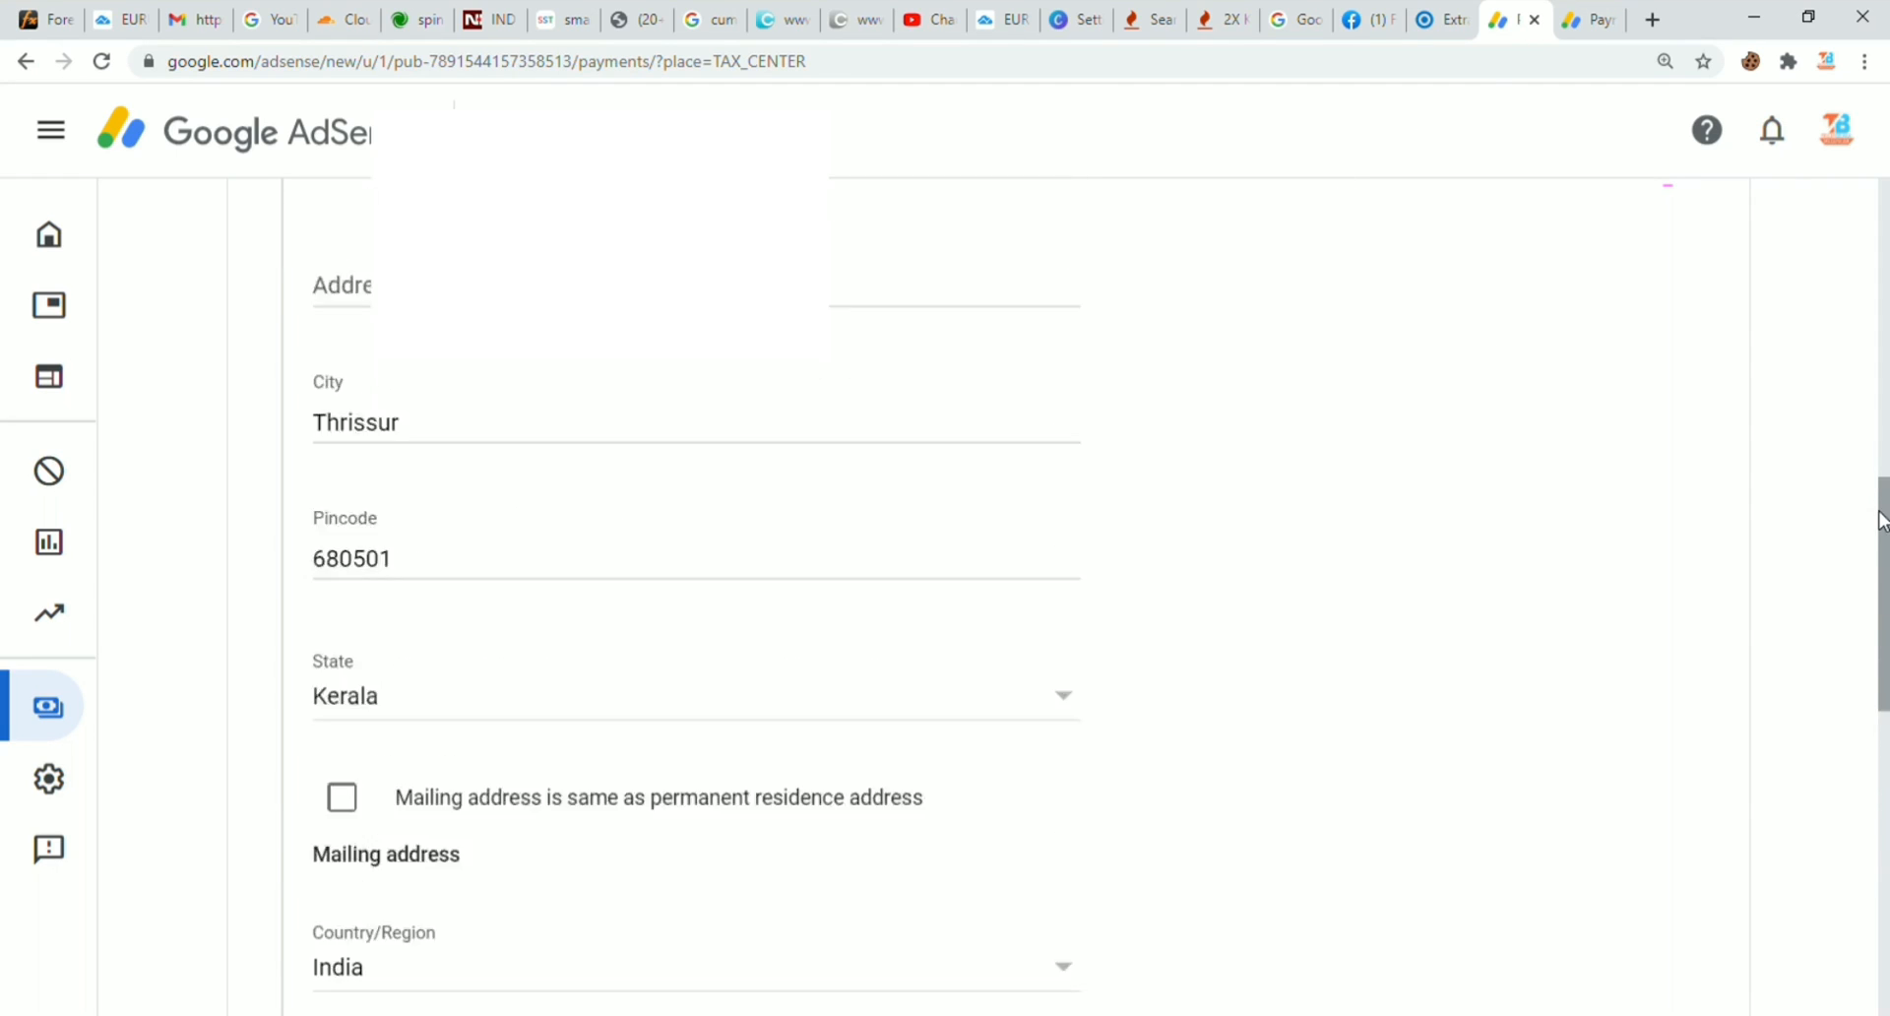
{"action": "left_click_drag", "start_coordinate": [1880, 537], "coordinate": [1876, 580]}
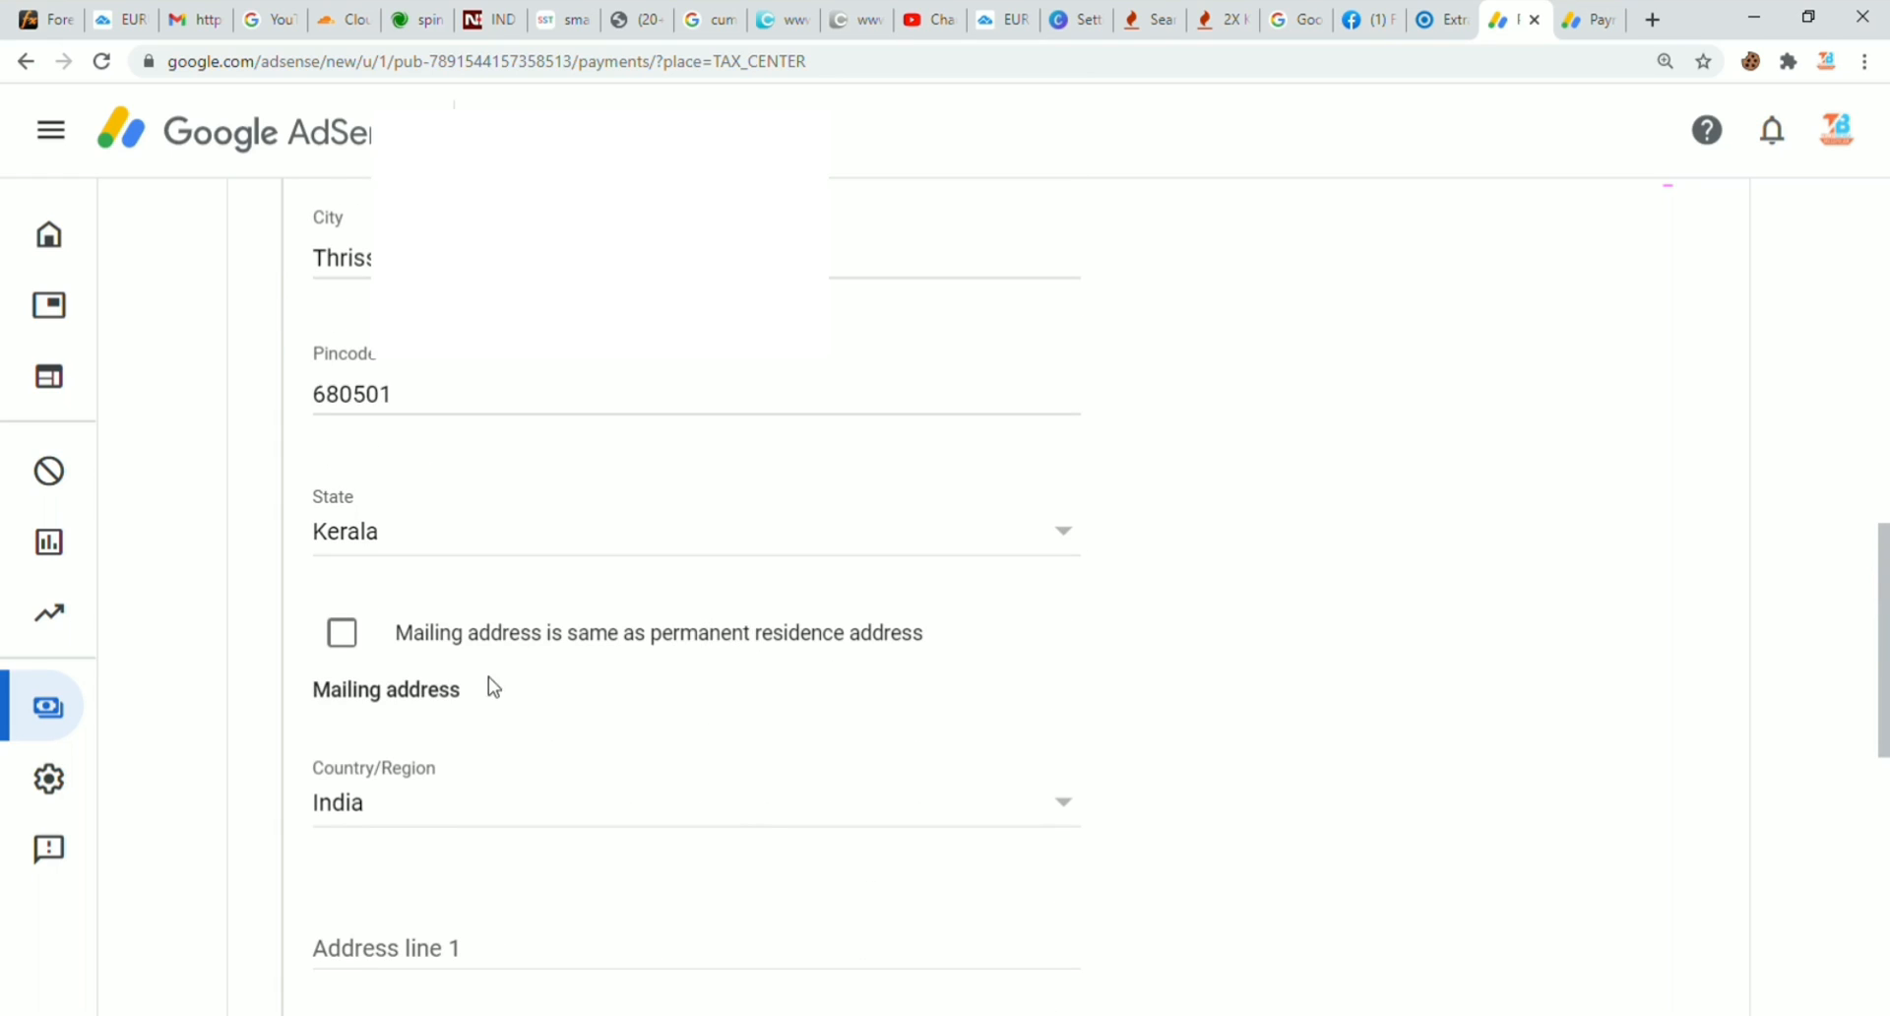
{"action": "left_click", "coordinate": [343, 633]}
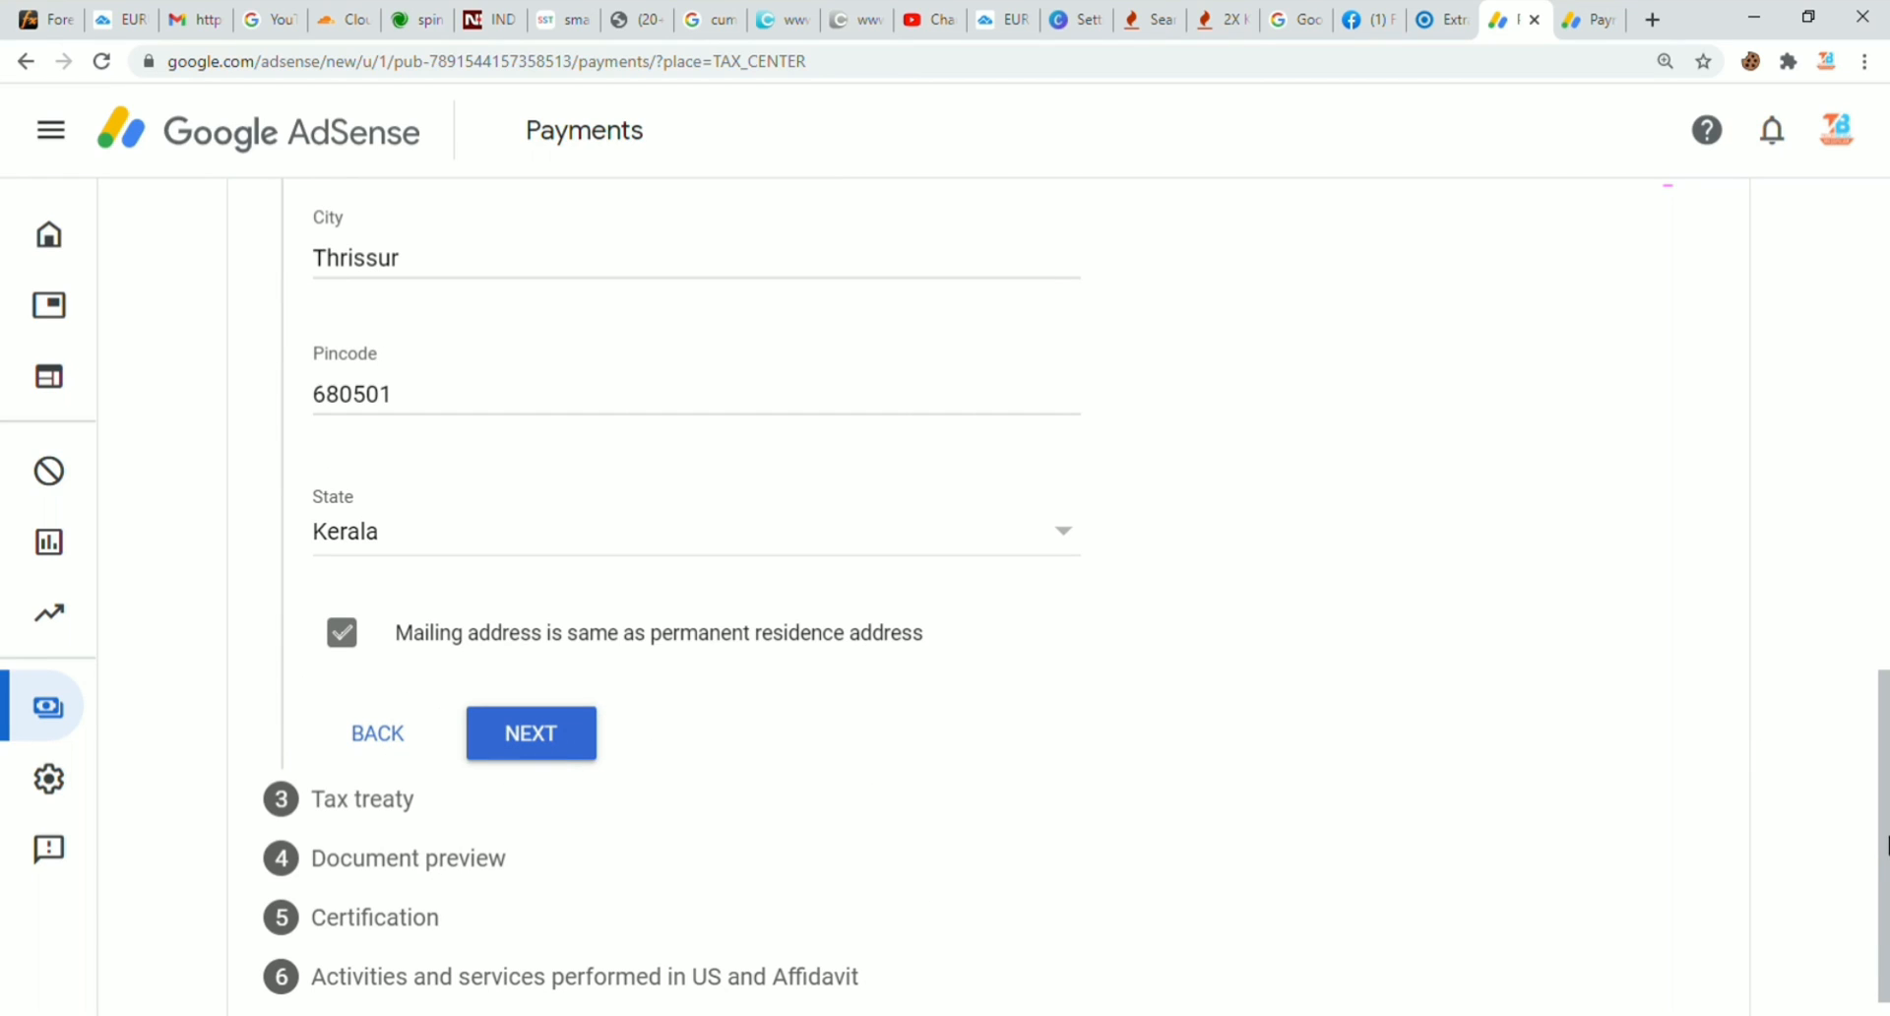
{"action": "left_click_drag", "start_coordinate": [1881, 818], "coordinate": [1869, 936]}
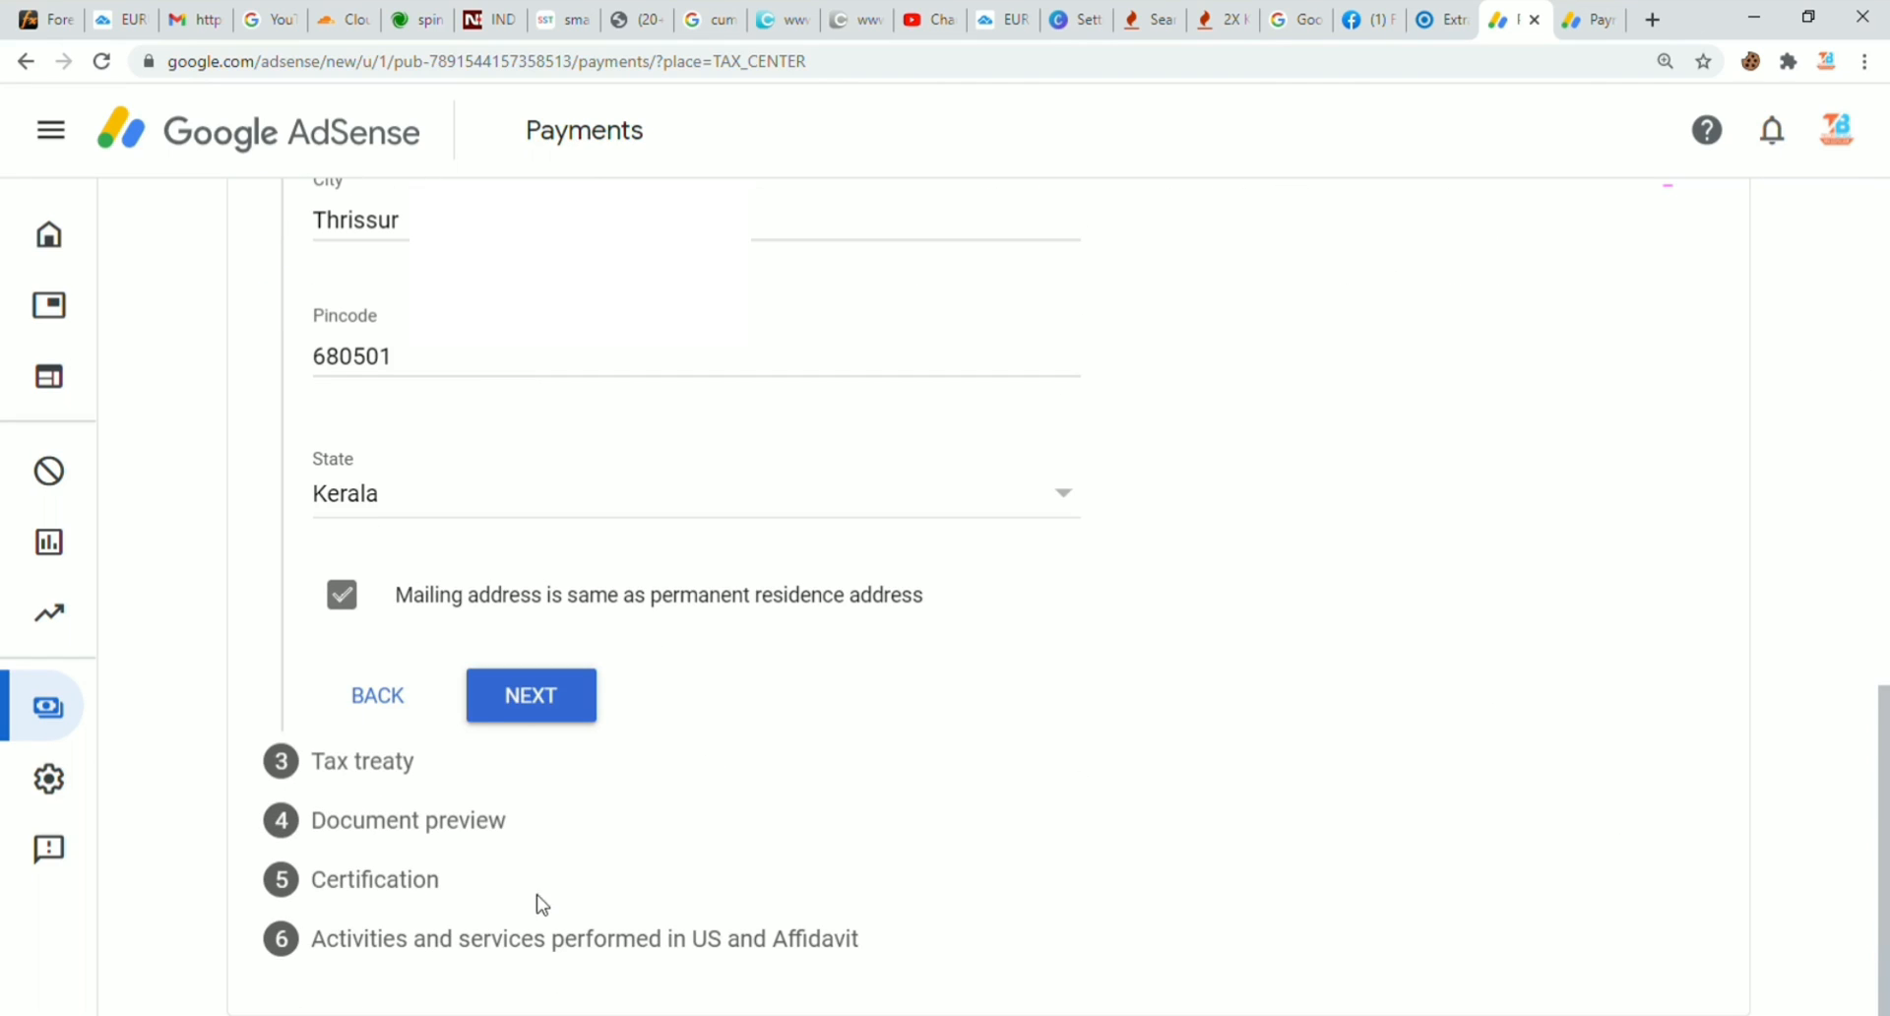
{"action": "left_click", "coordinate": [513, 715]}
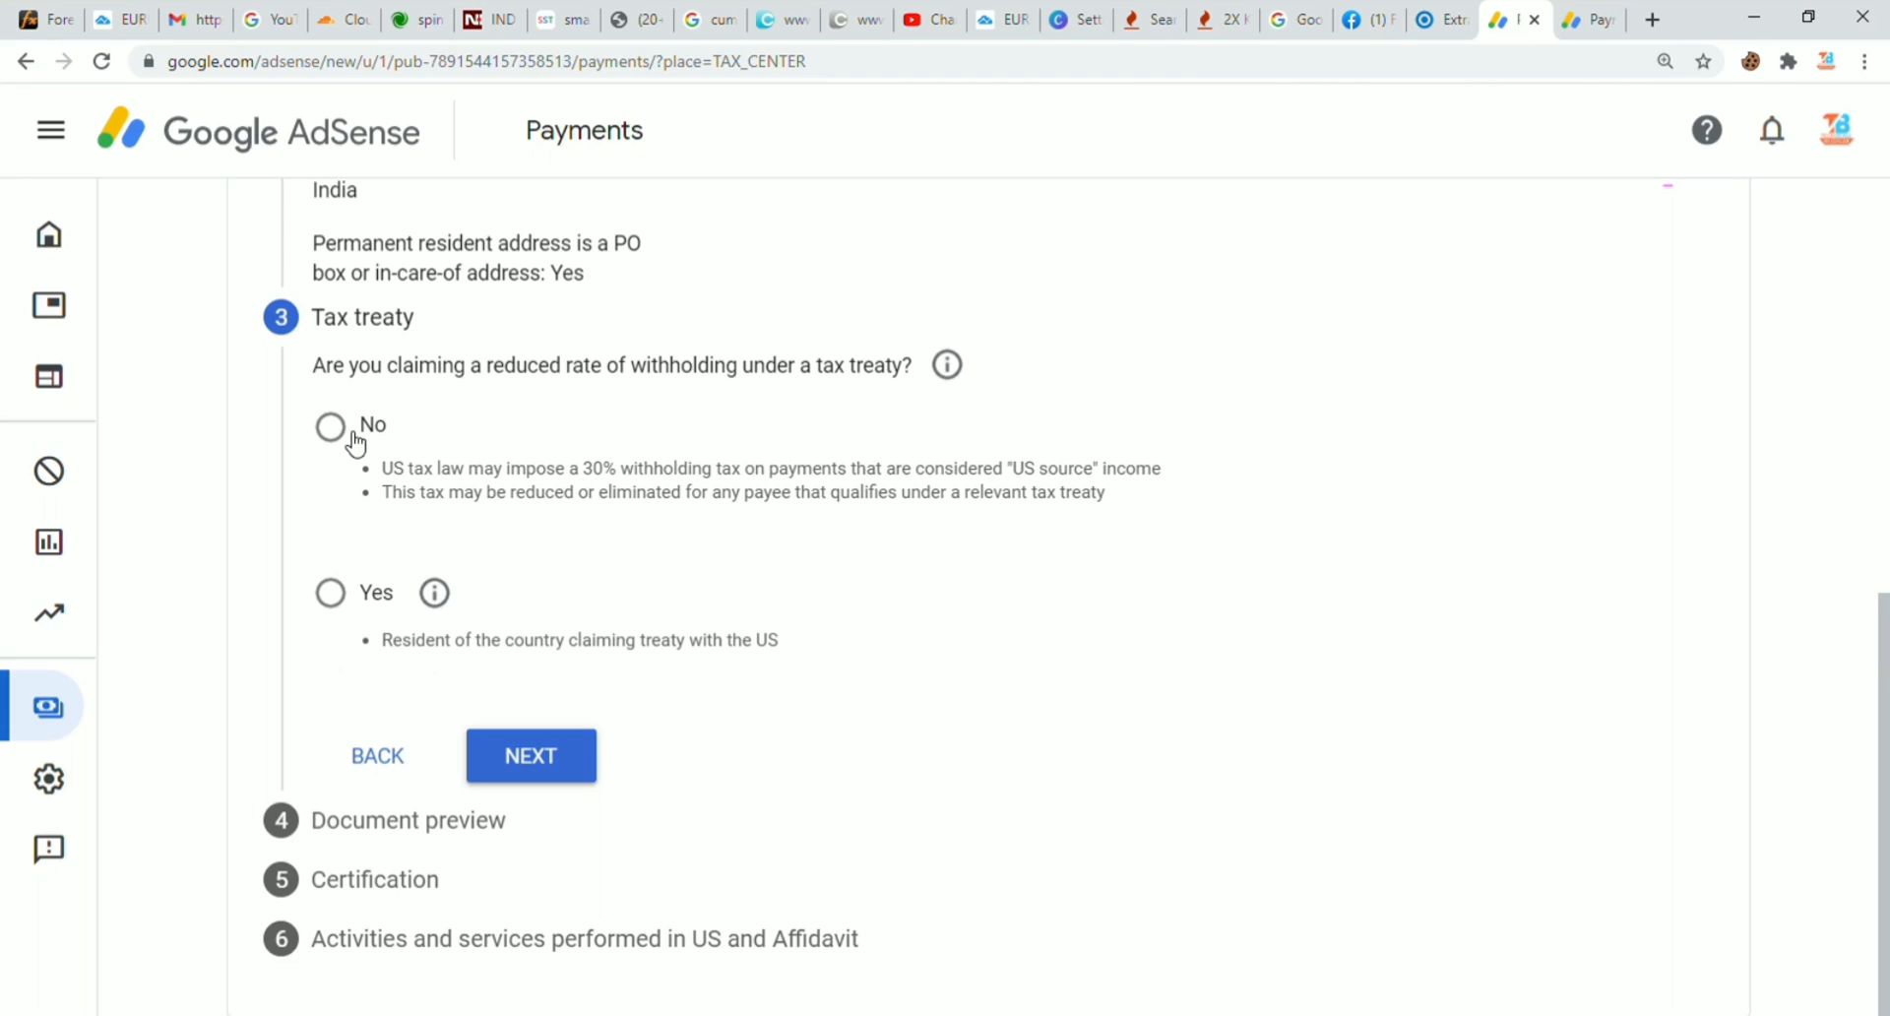
Step: Claim a reduced treaty withholding rate as a resident of India
{"action": "left_click", "coordinate": [334, 594]}
{"action": "left_click", "coordinate": [335, 594]}
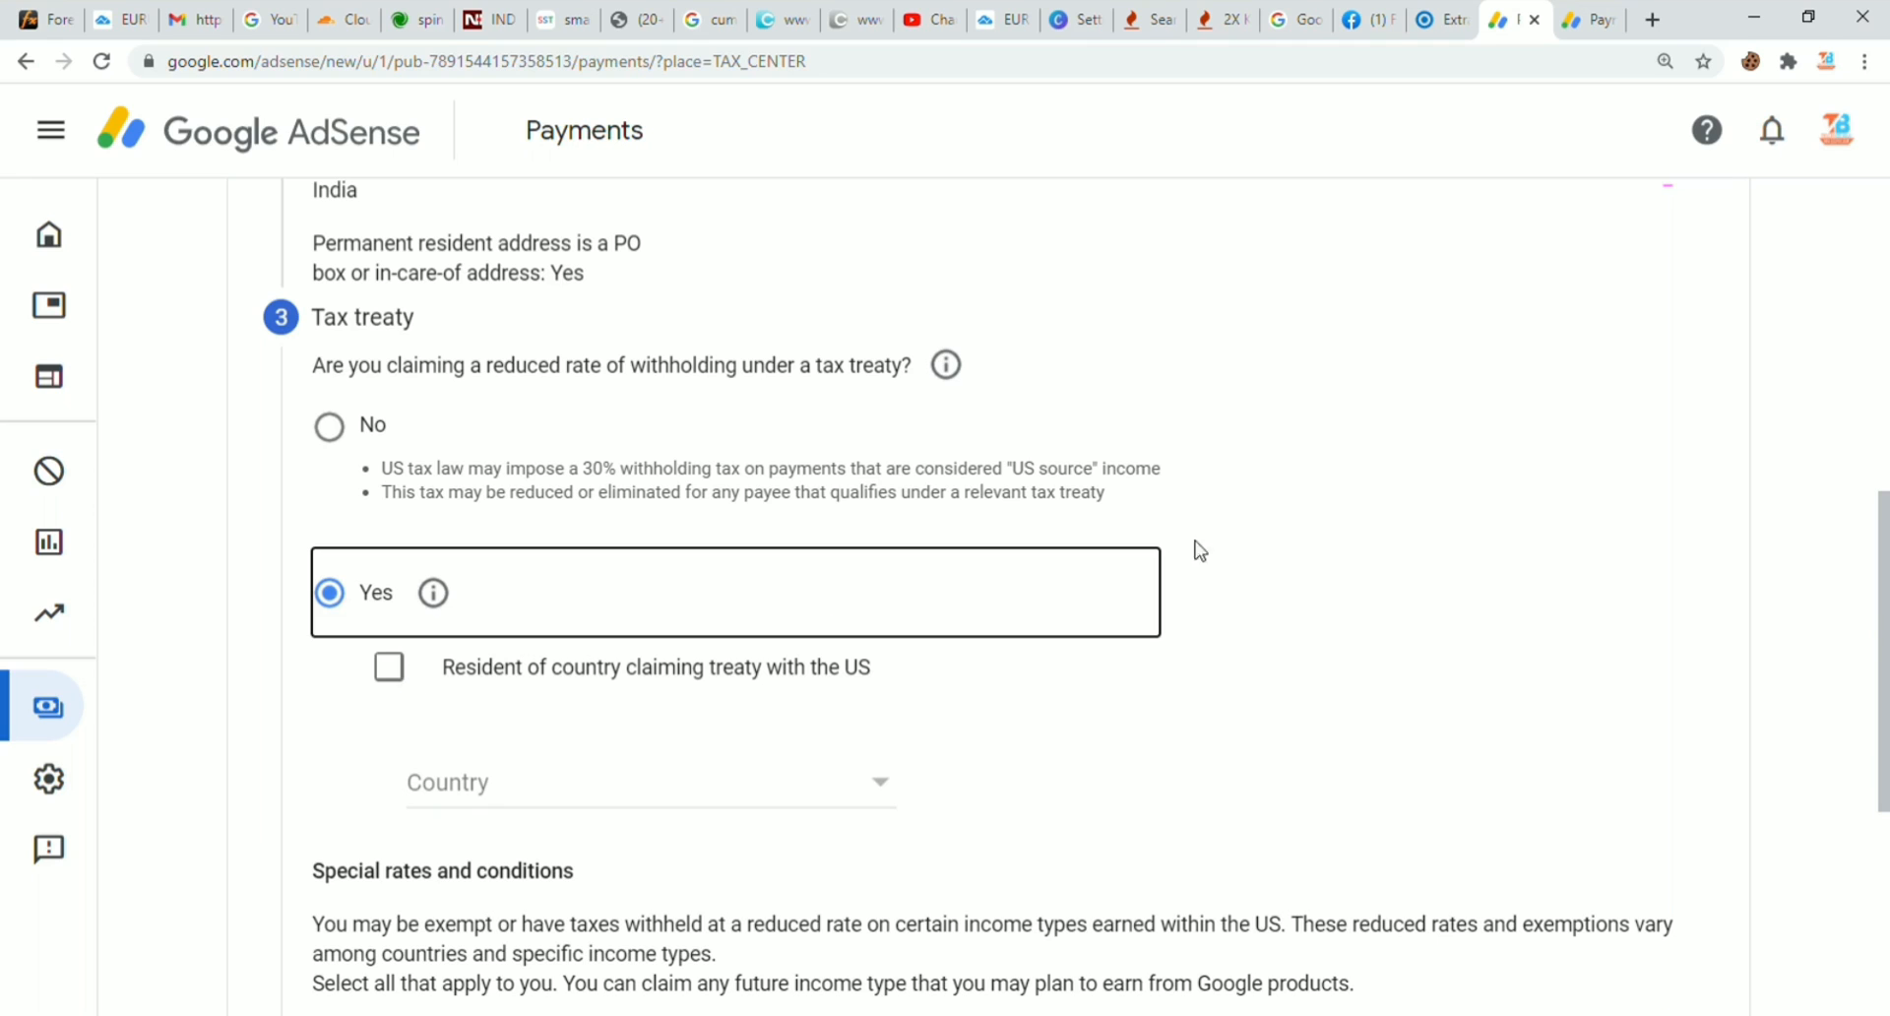
{"action": "left_click_drag", "start_coordinate": [1885, 630], "coordinate": [1872, 733]}
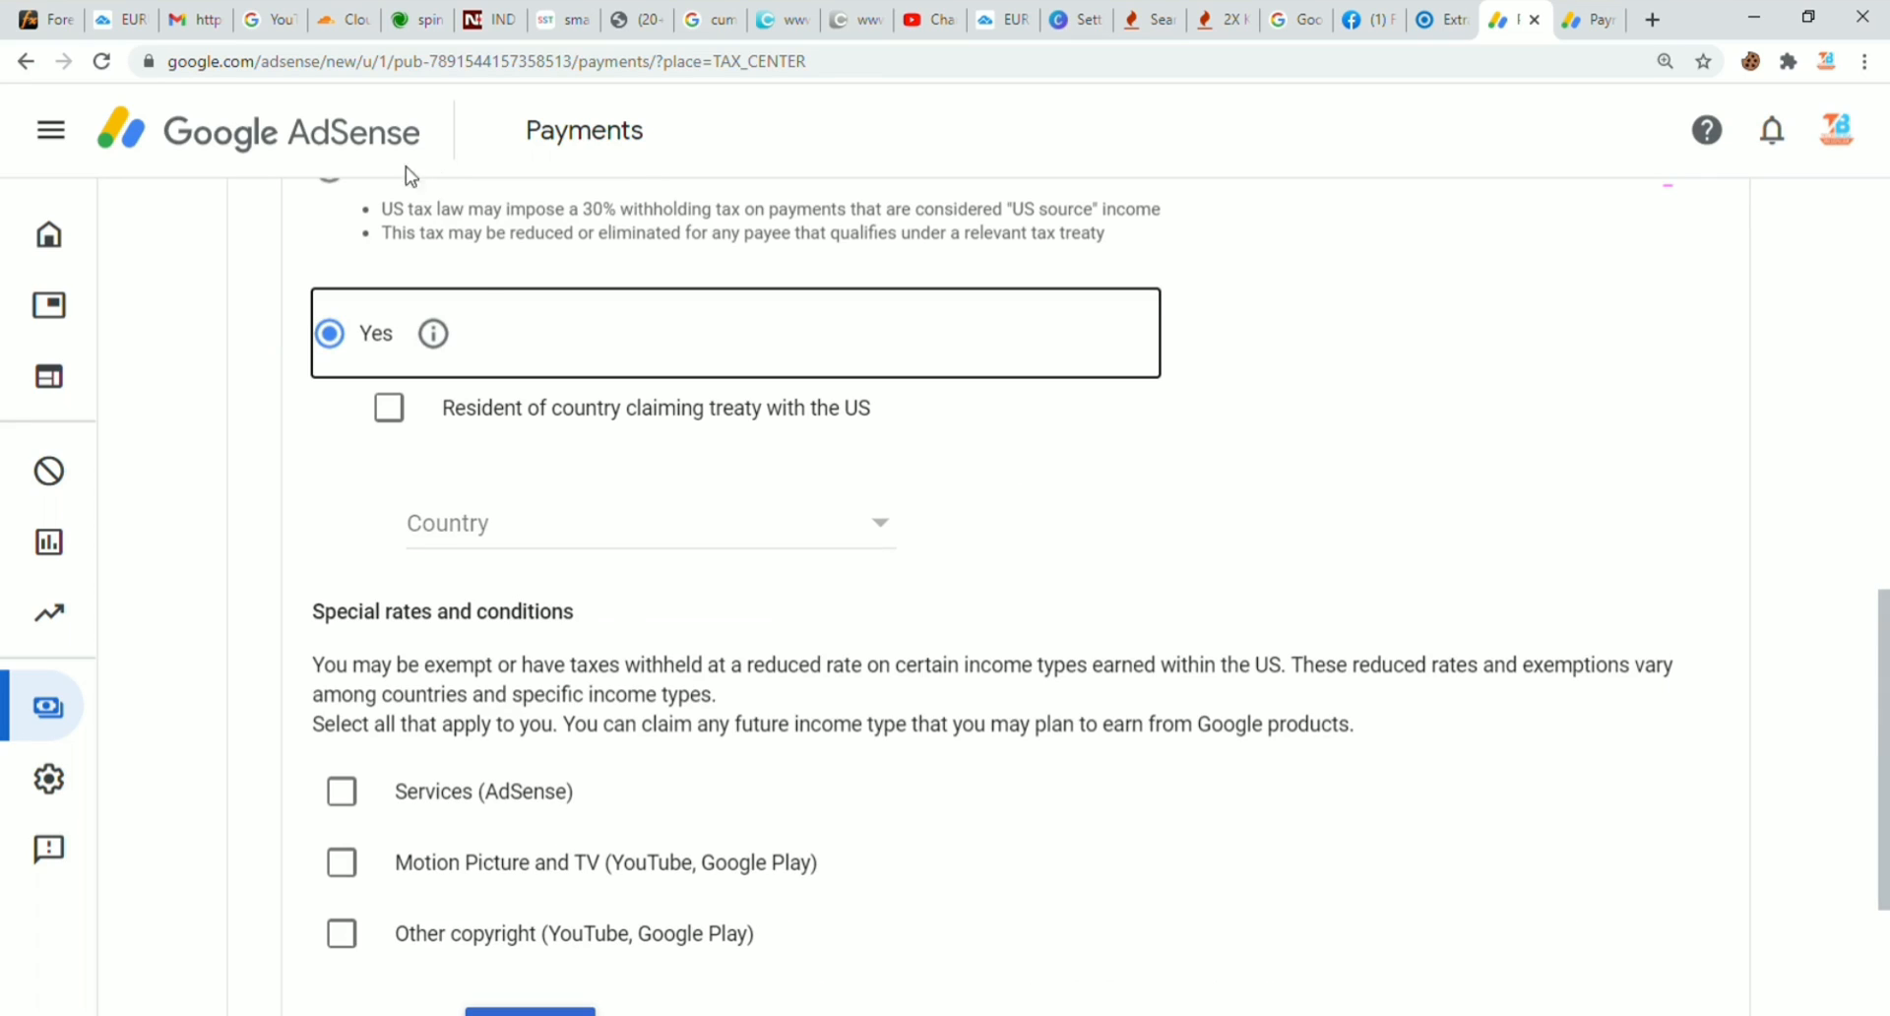
{"action": "left_click", "coordinate": [391, 408]}
{"action": "left_click", "coordinate": [448, 536]}
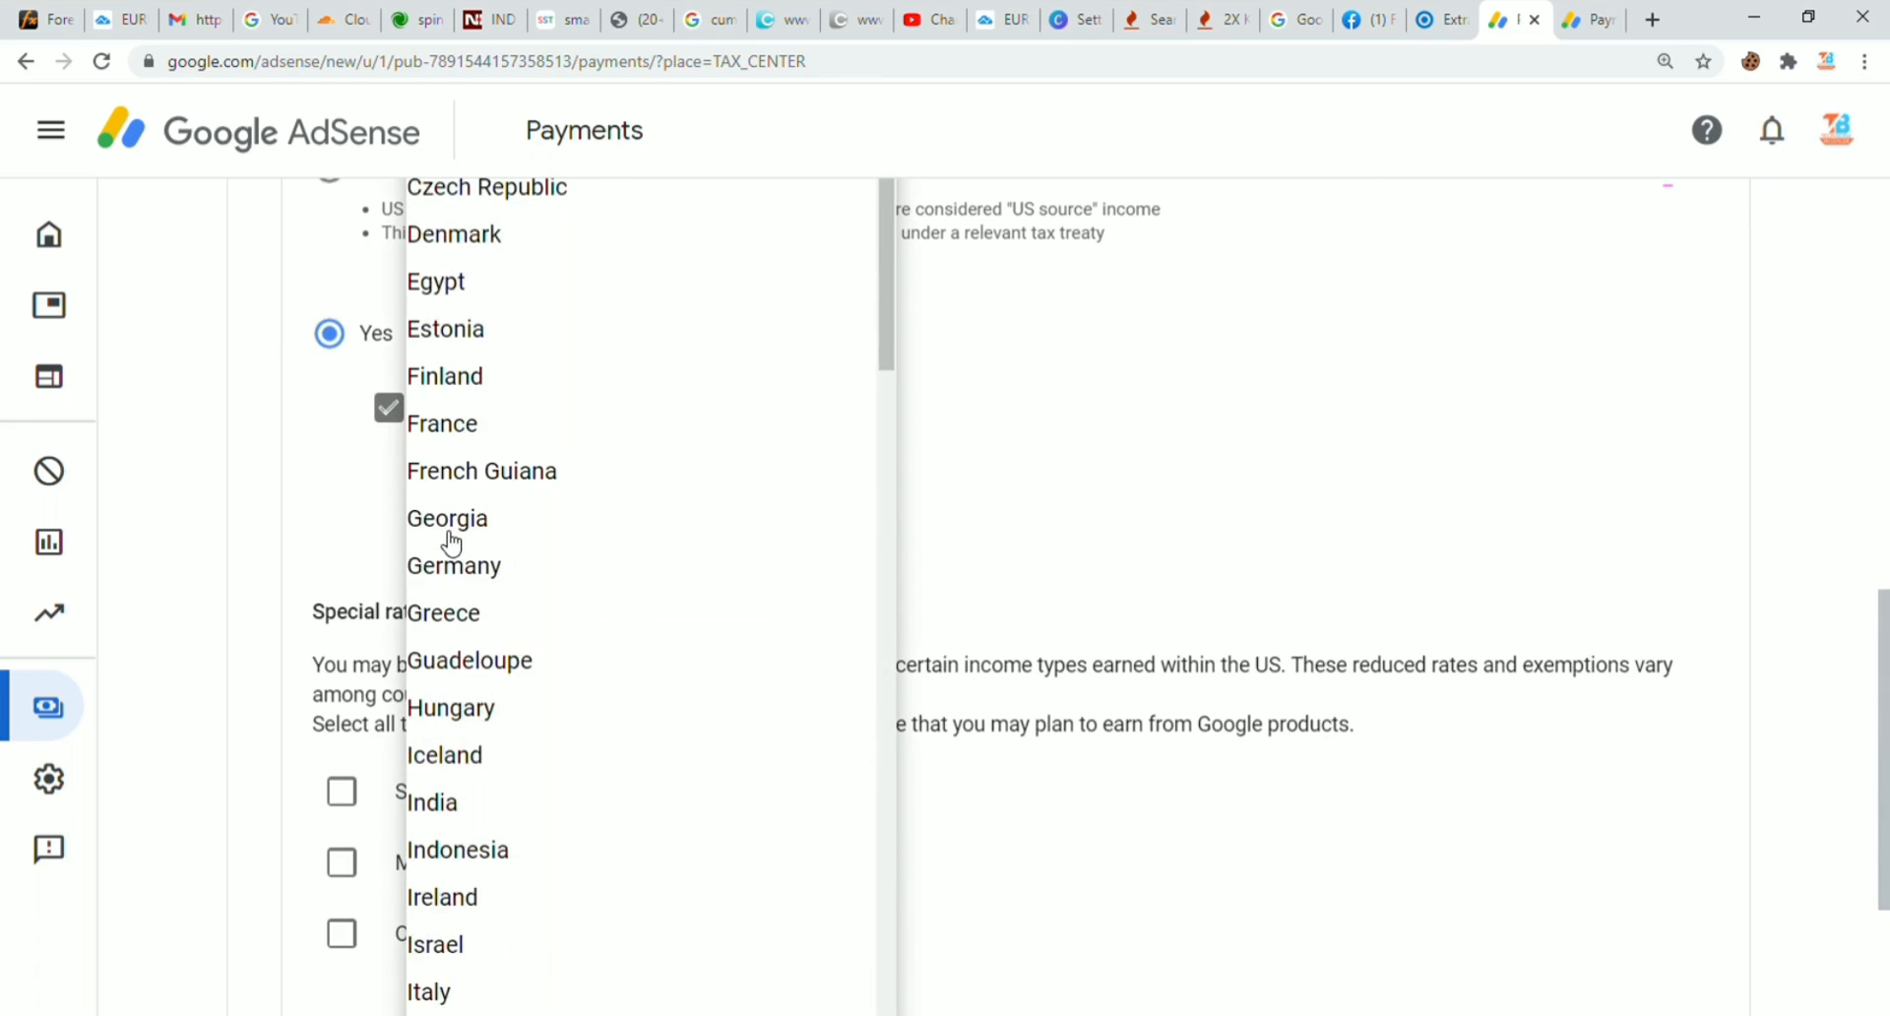
{"action": "left_click", "coordinate": [459, 802]}
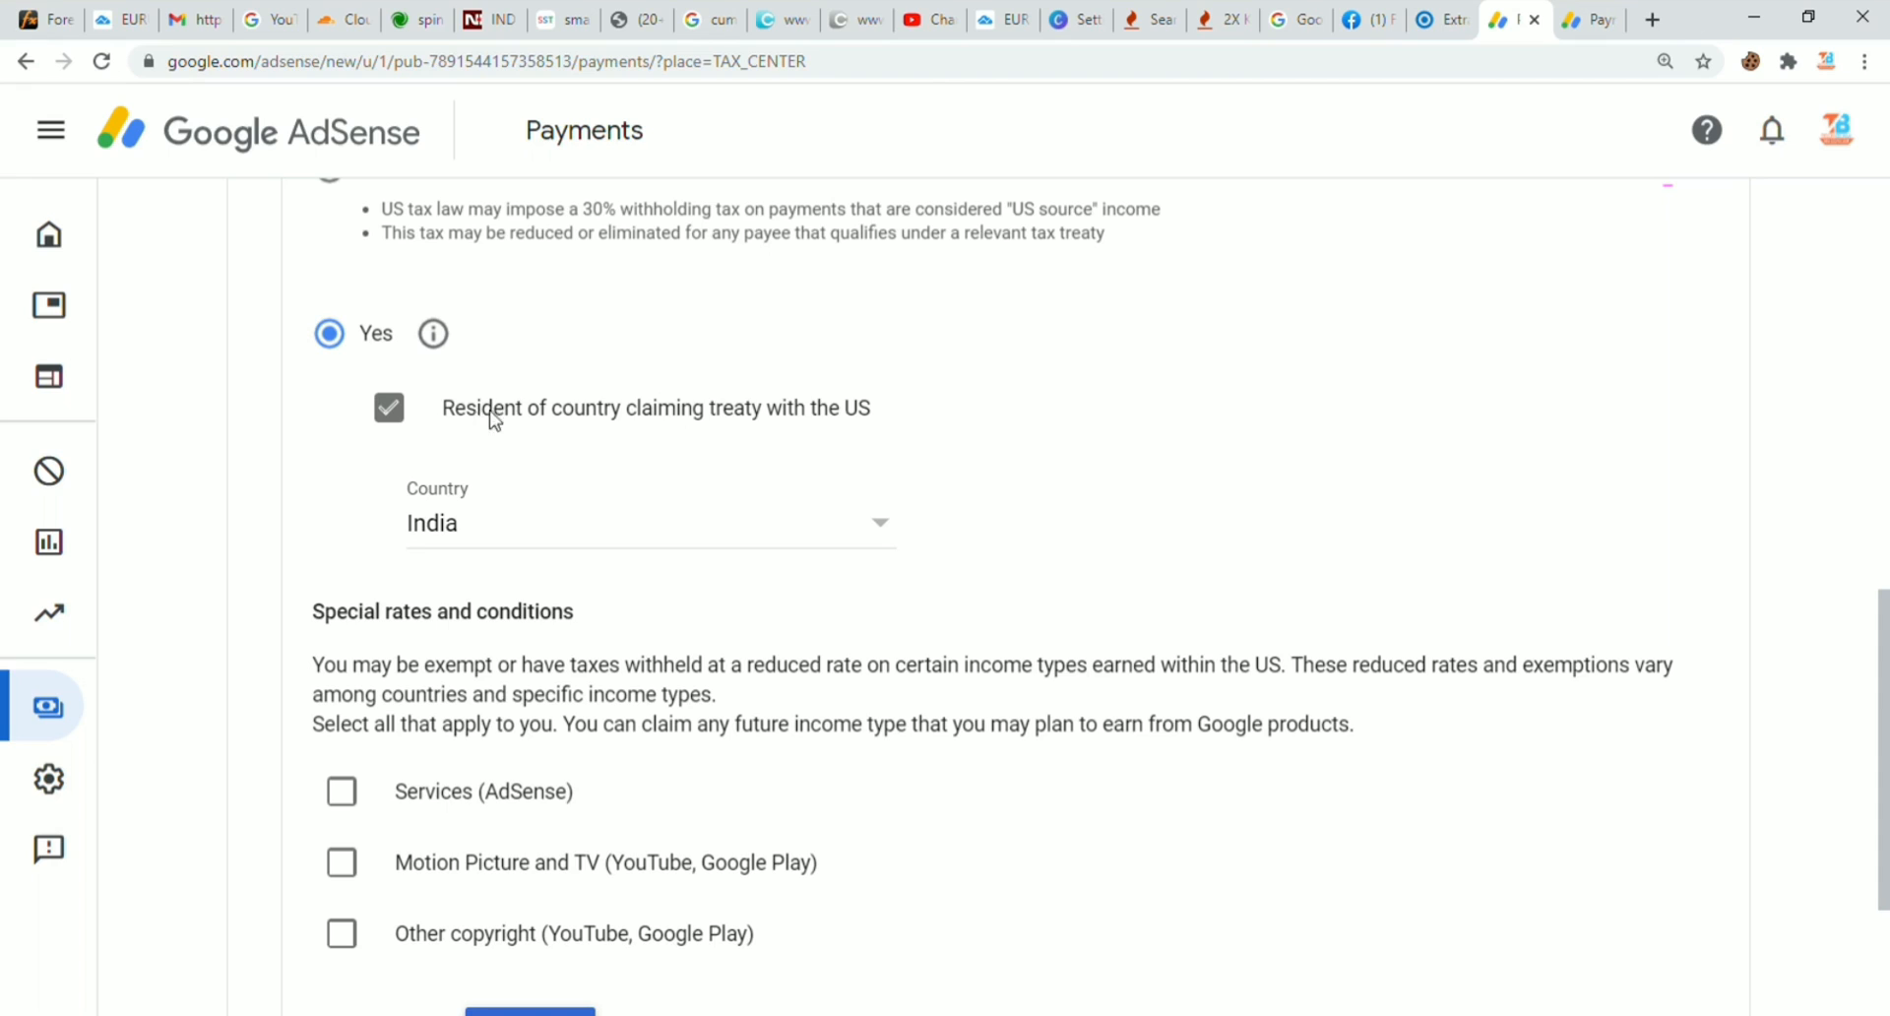
{"action": "left_click_drag", "start_coordinate": [475, 410], "coordinate": [748, 411]}
{"action": "left_click", "coordinate": [751, 411]}
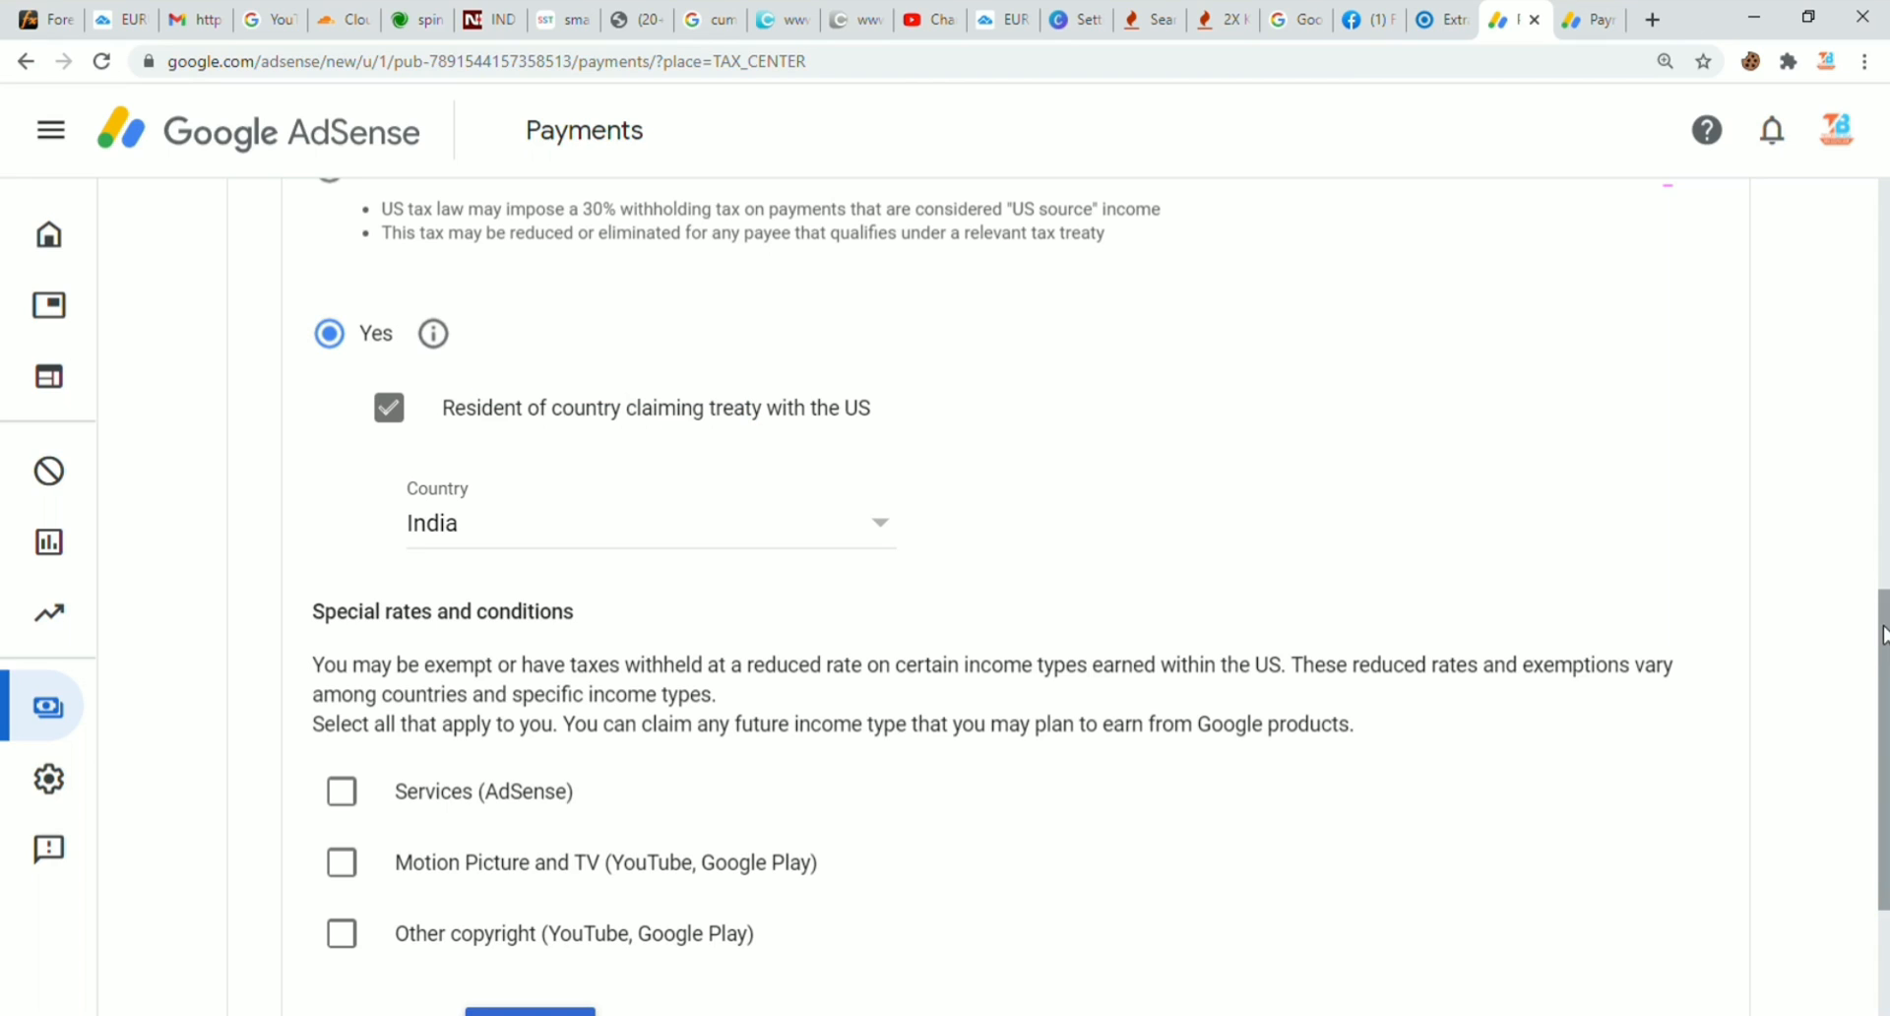
{"action": "scroll", "coordinate": [1882, 635], "scroll_direction": "down", "scroll_amount": 2}
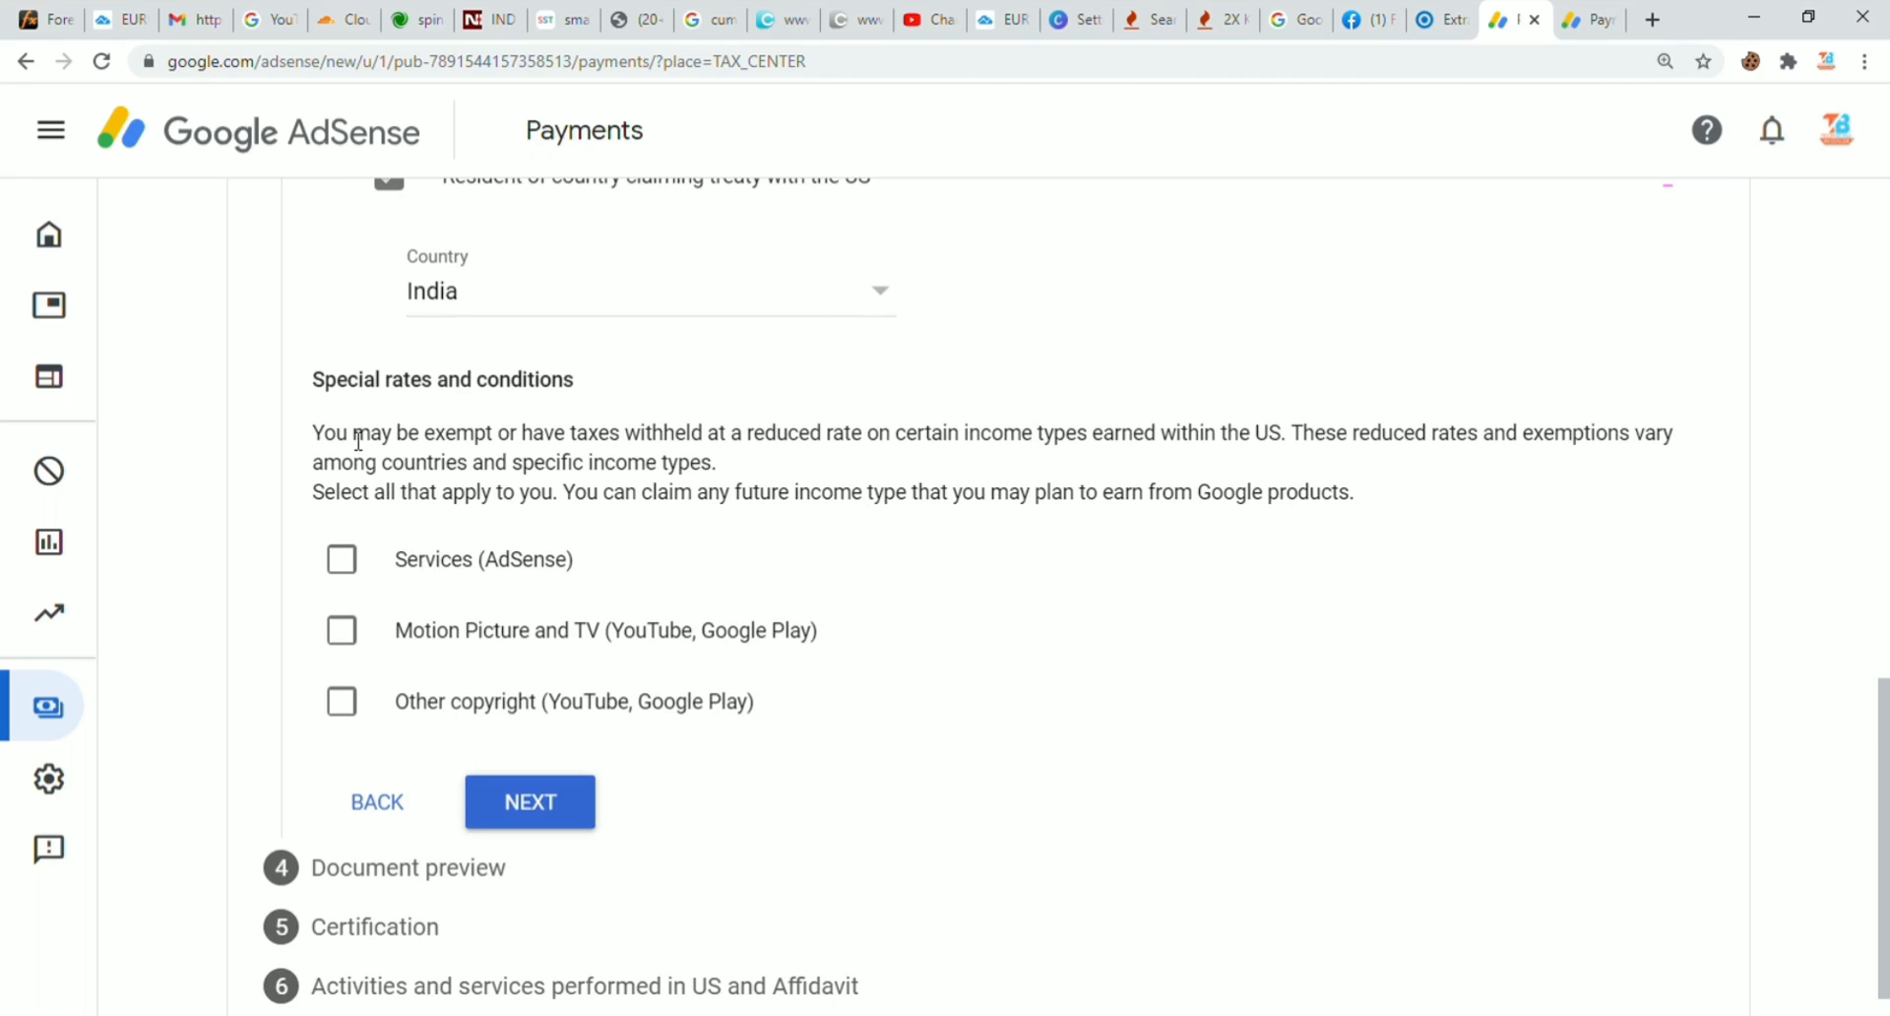
Step: Claim Article 7 paragraph 1 at 0% withholding for Services income, confirming the treaty terms
{"action": "left_click", "coordinate": [340, 559]}
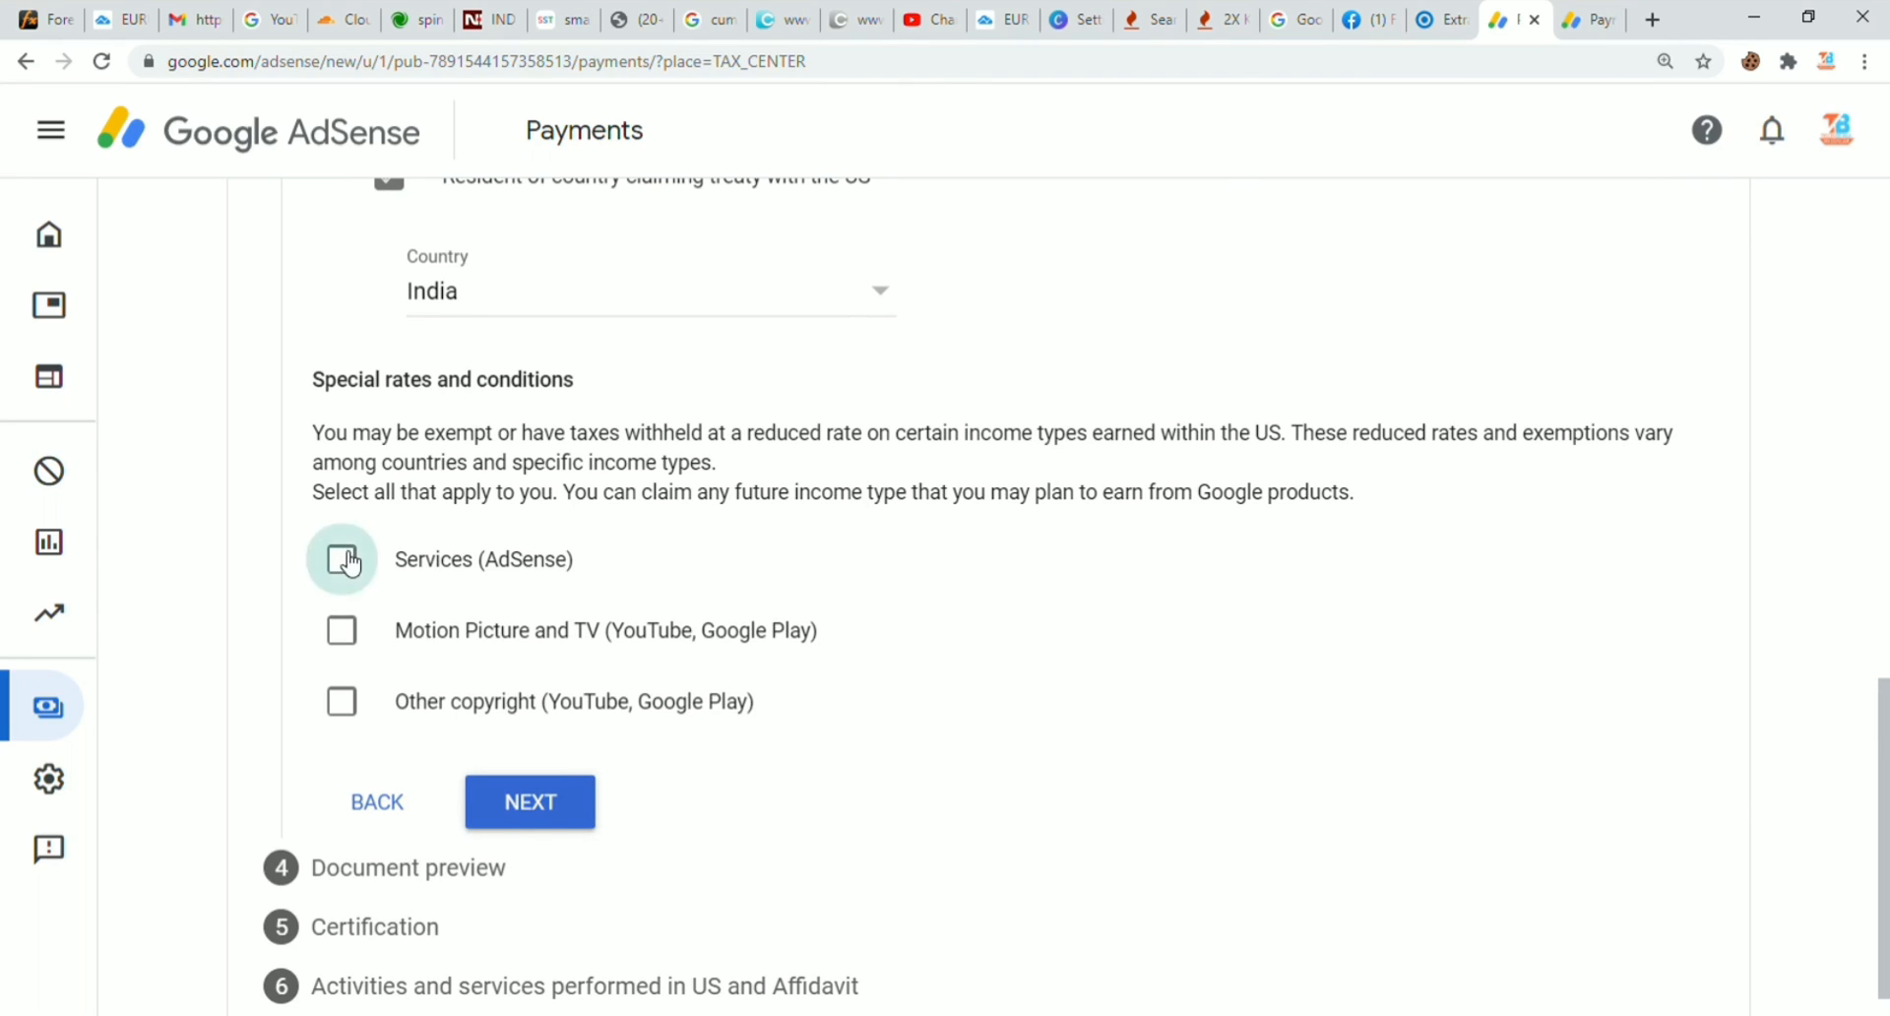
{"action": "left_click", "coordinate": [443, 679]}
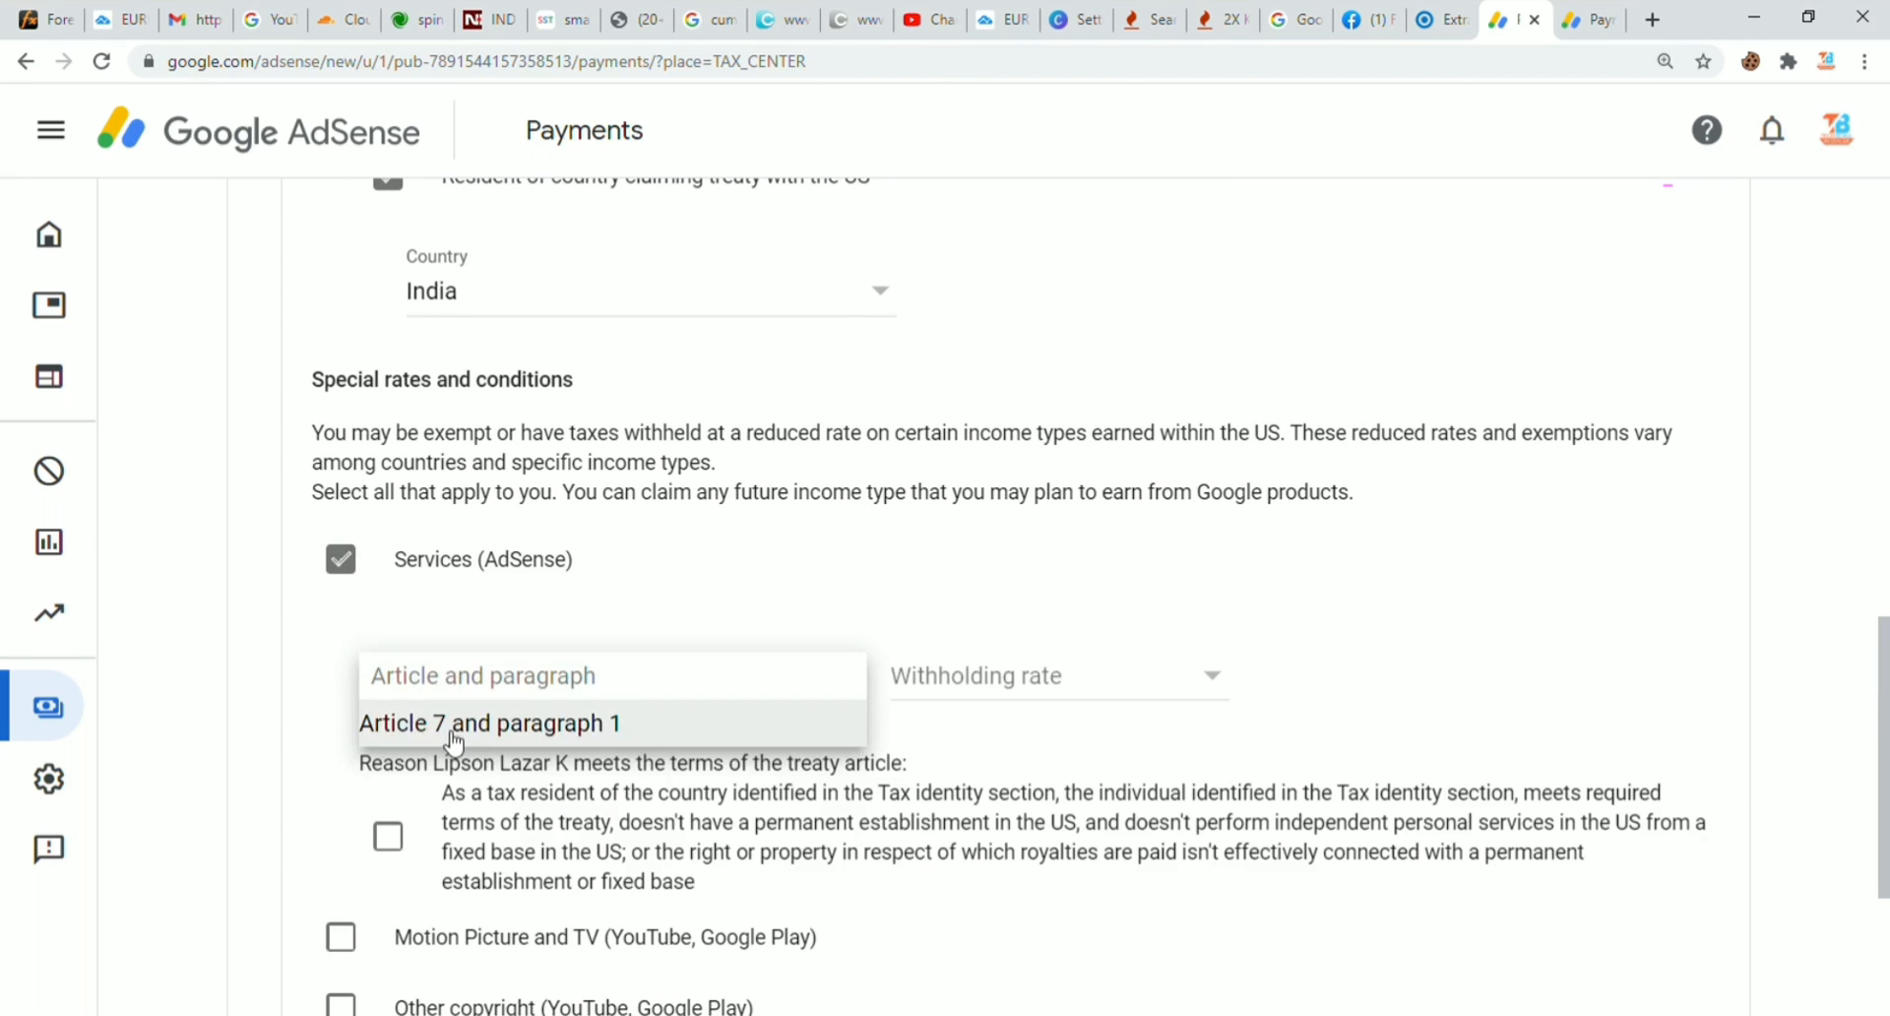
{"action": "left_click", "coordinate": [445, 726]}
{"action": "left_click", "coordinate": [915, 694]}
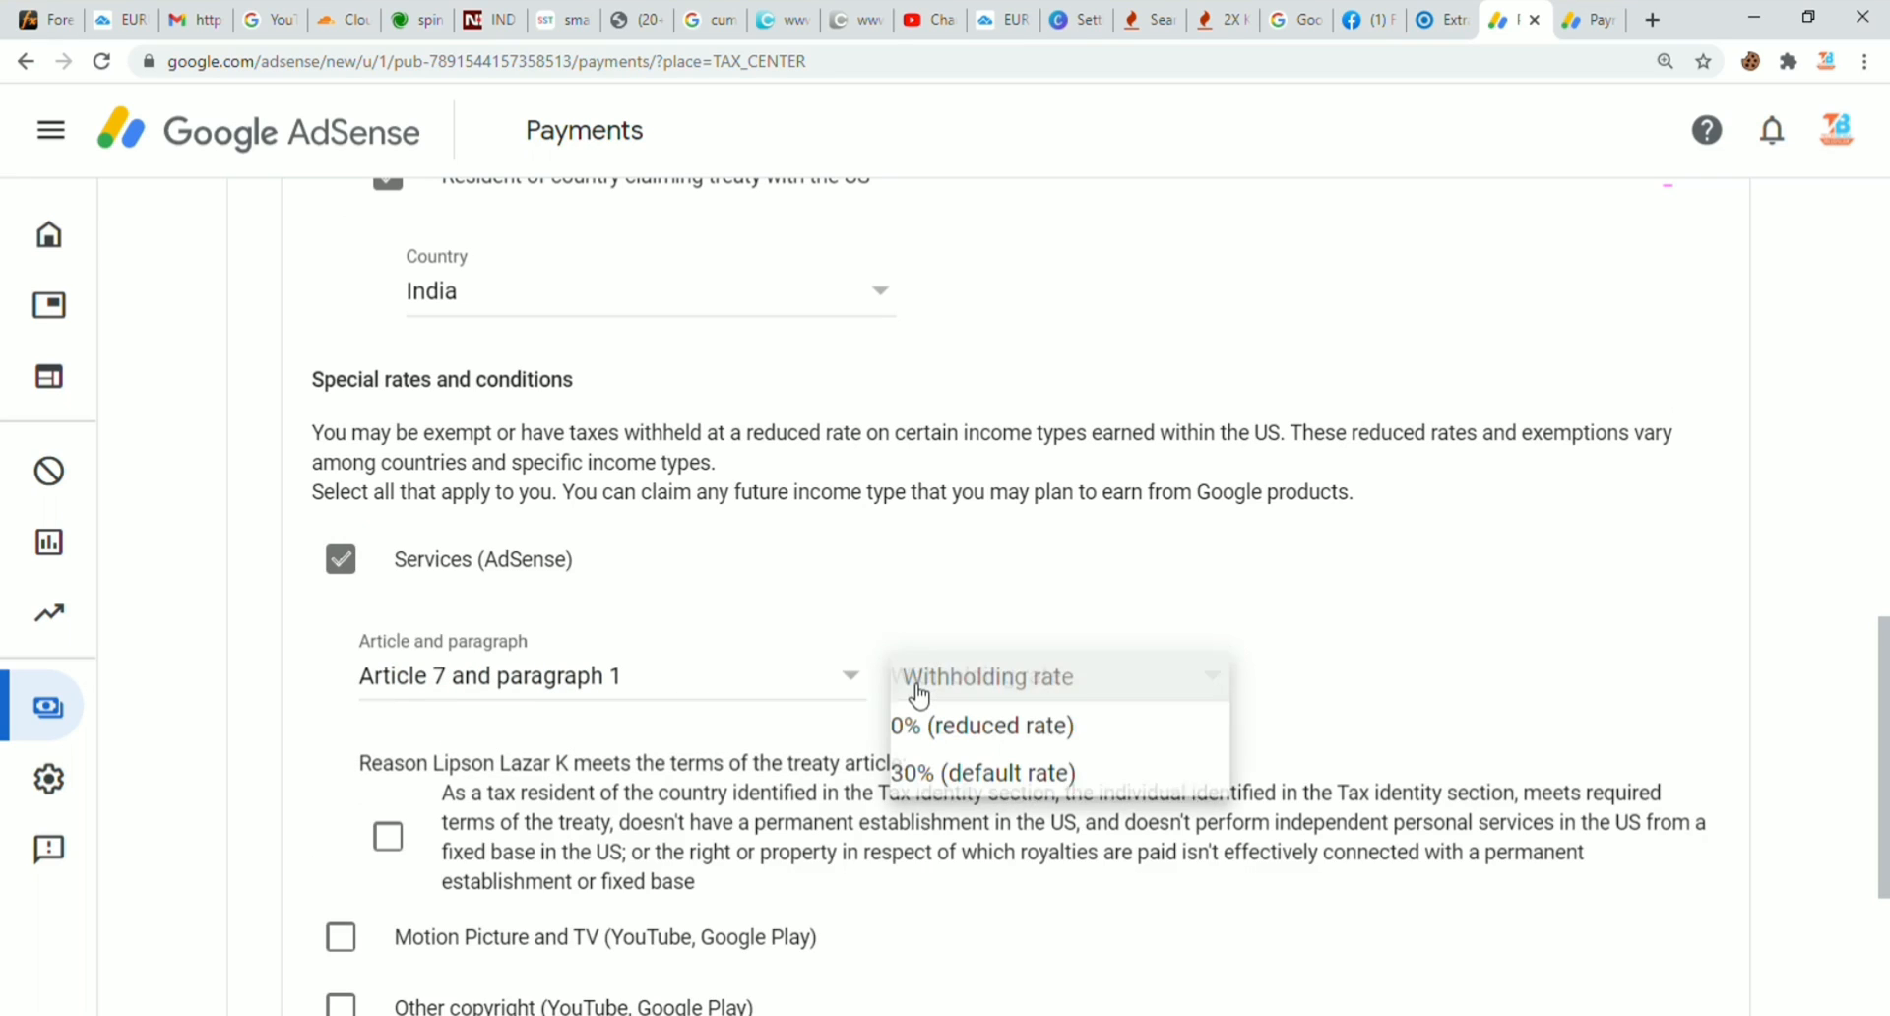
{"action": "left_click", "coordinate": [936, 743]}
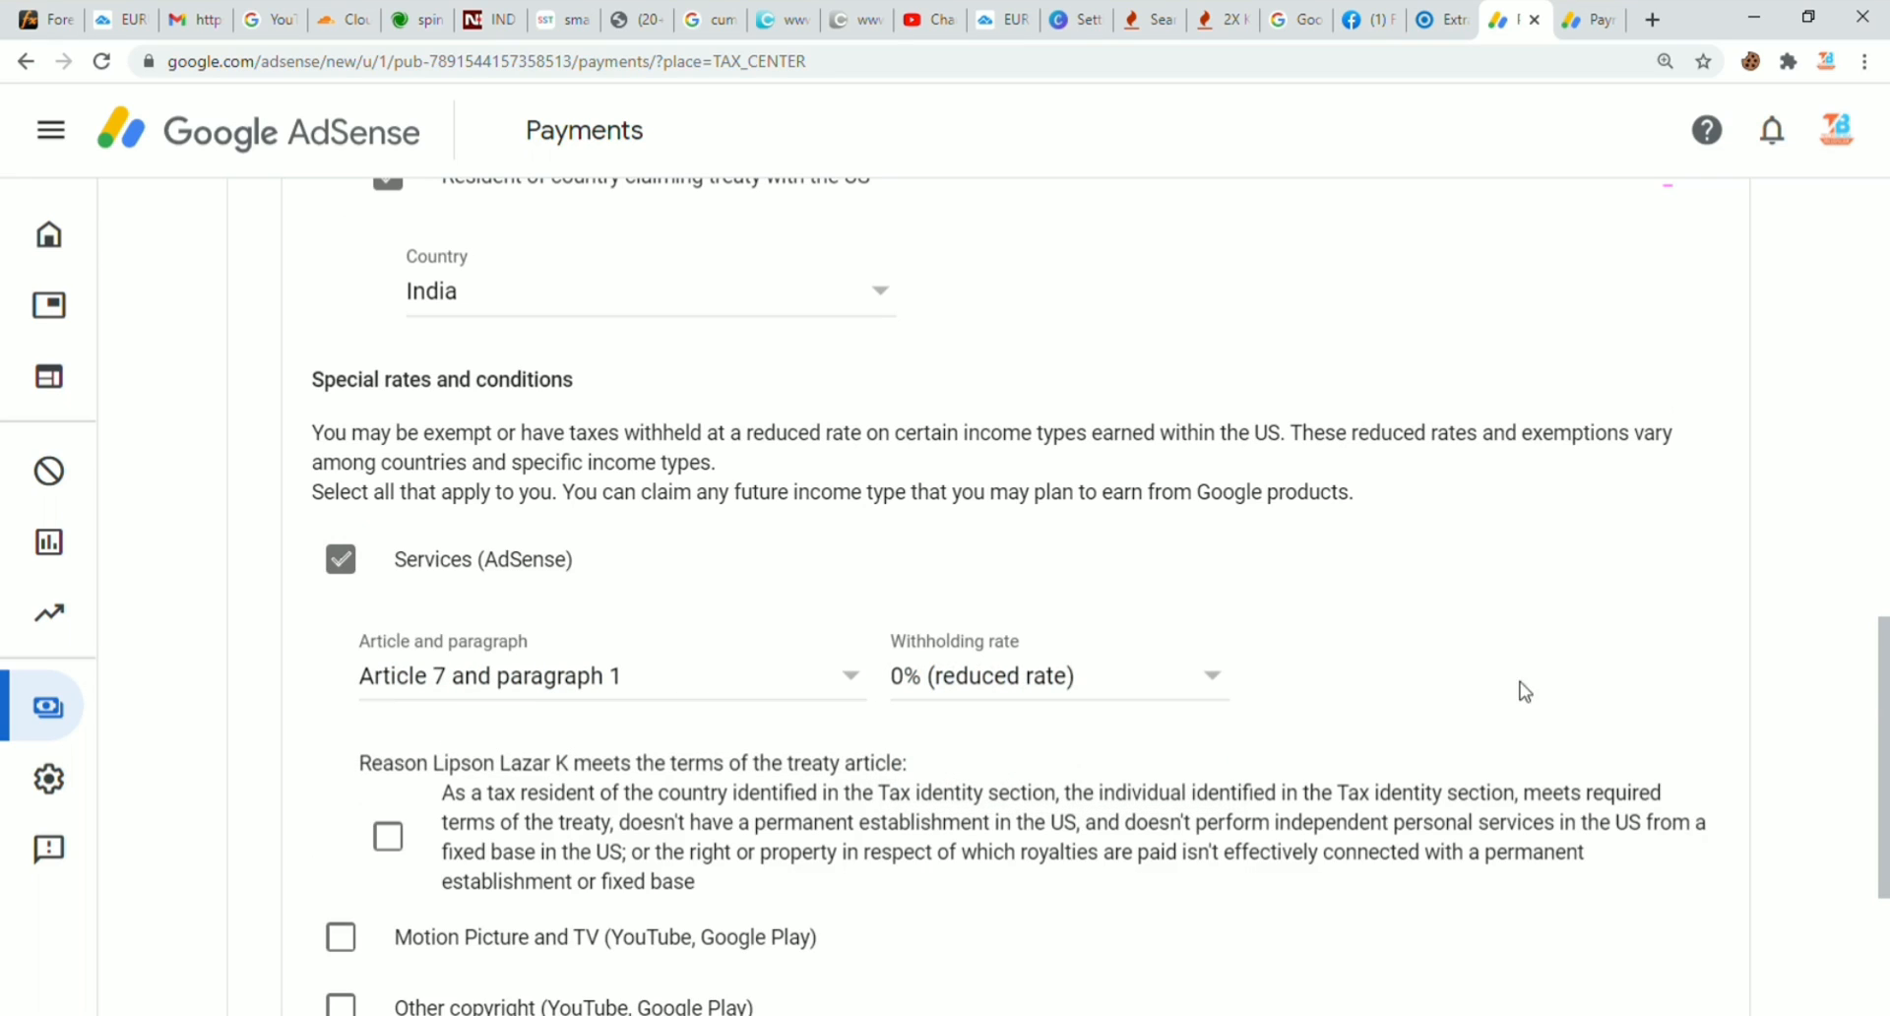
{"action": "scroll", "coordinate": [1884, 701], "scroll_direction": "down", "scroll_amount": 3}
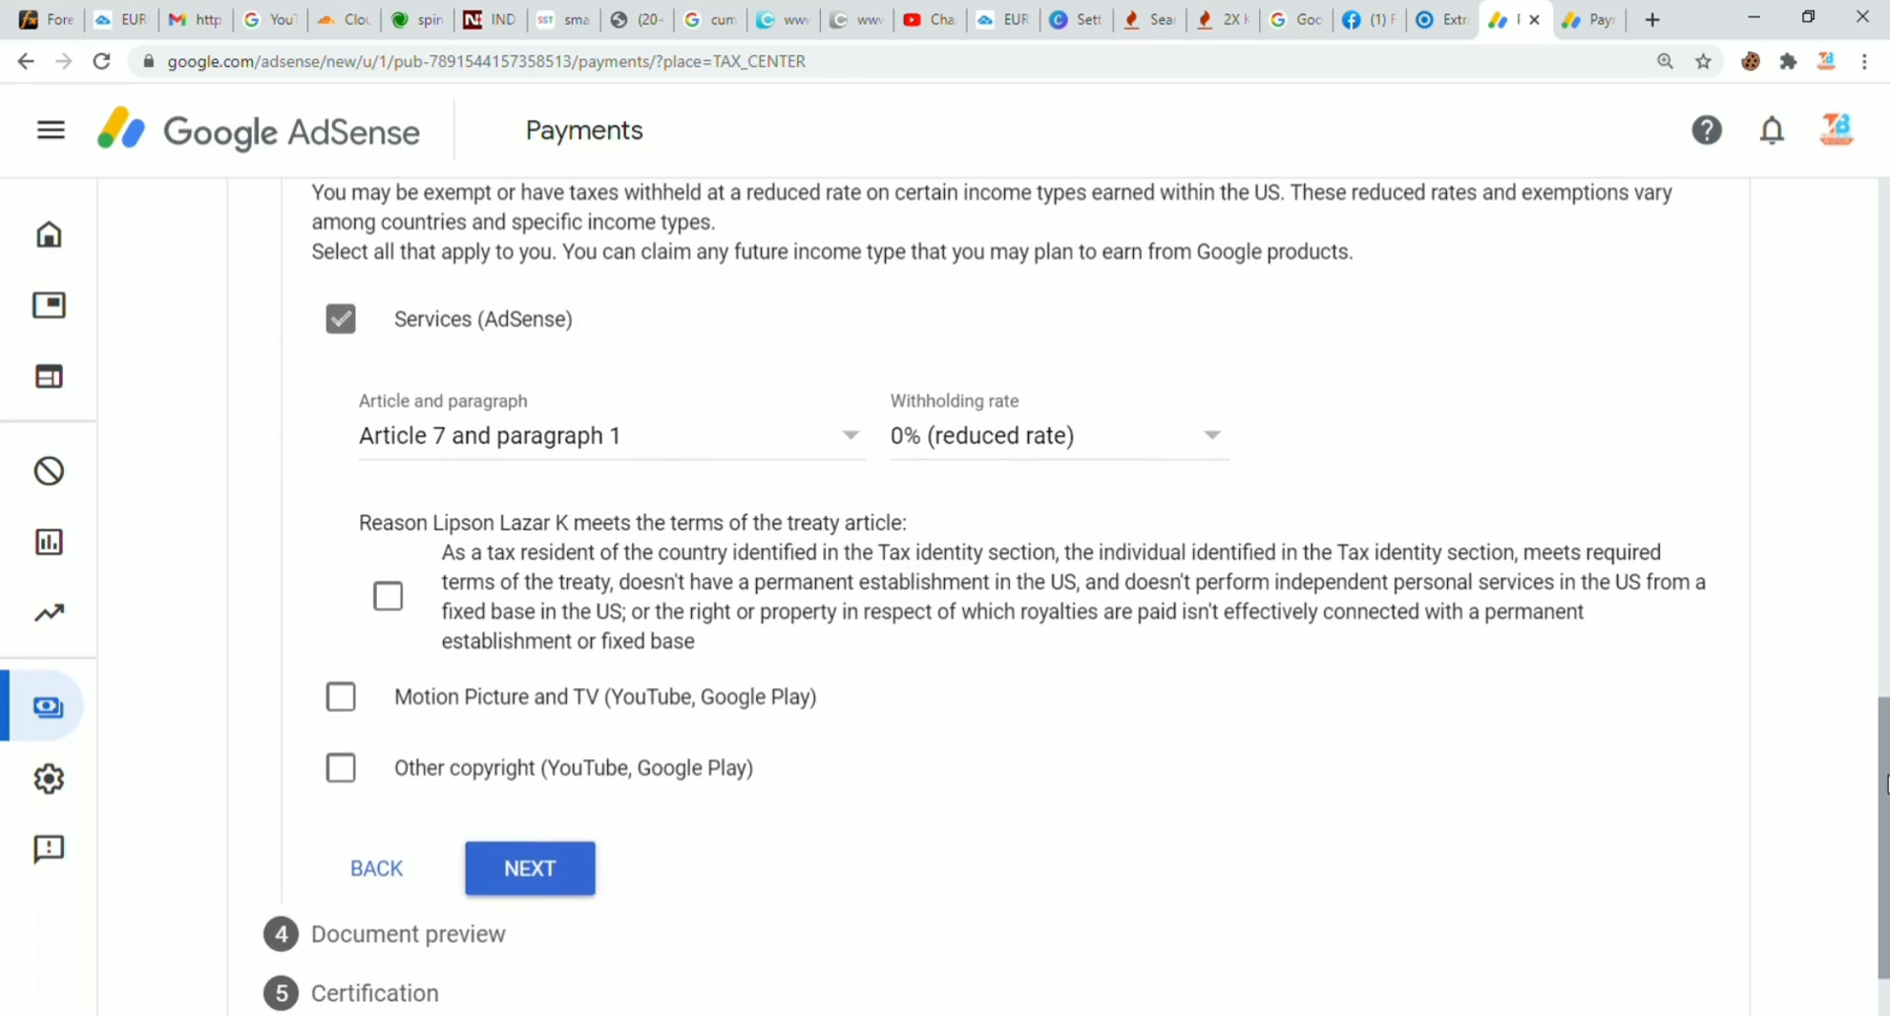
{"action": "left_click", "coordinate": [390, 582]}
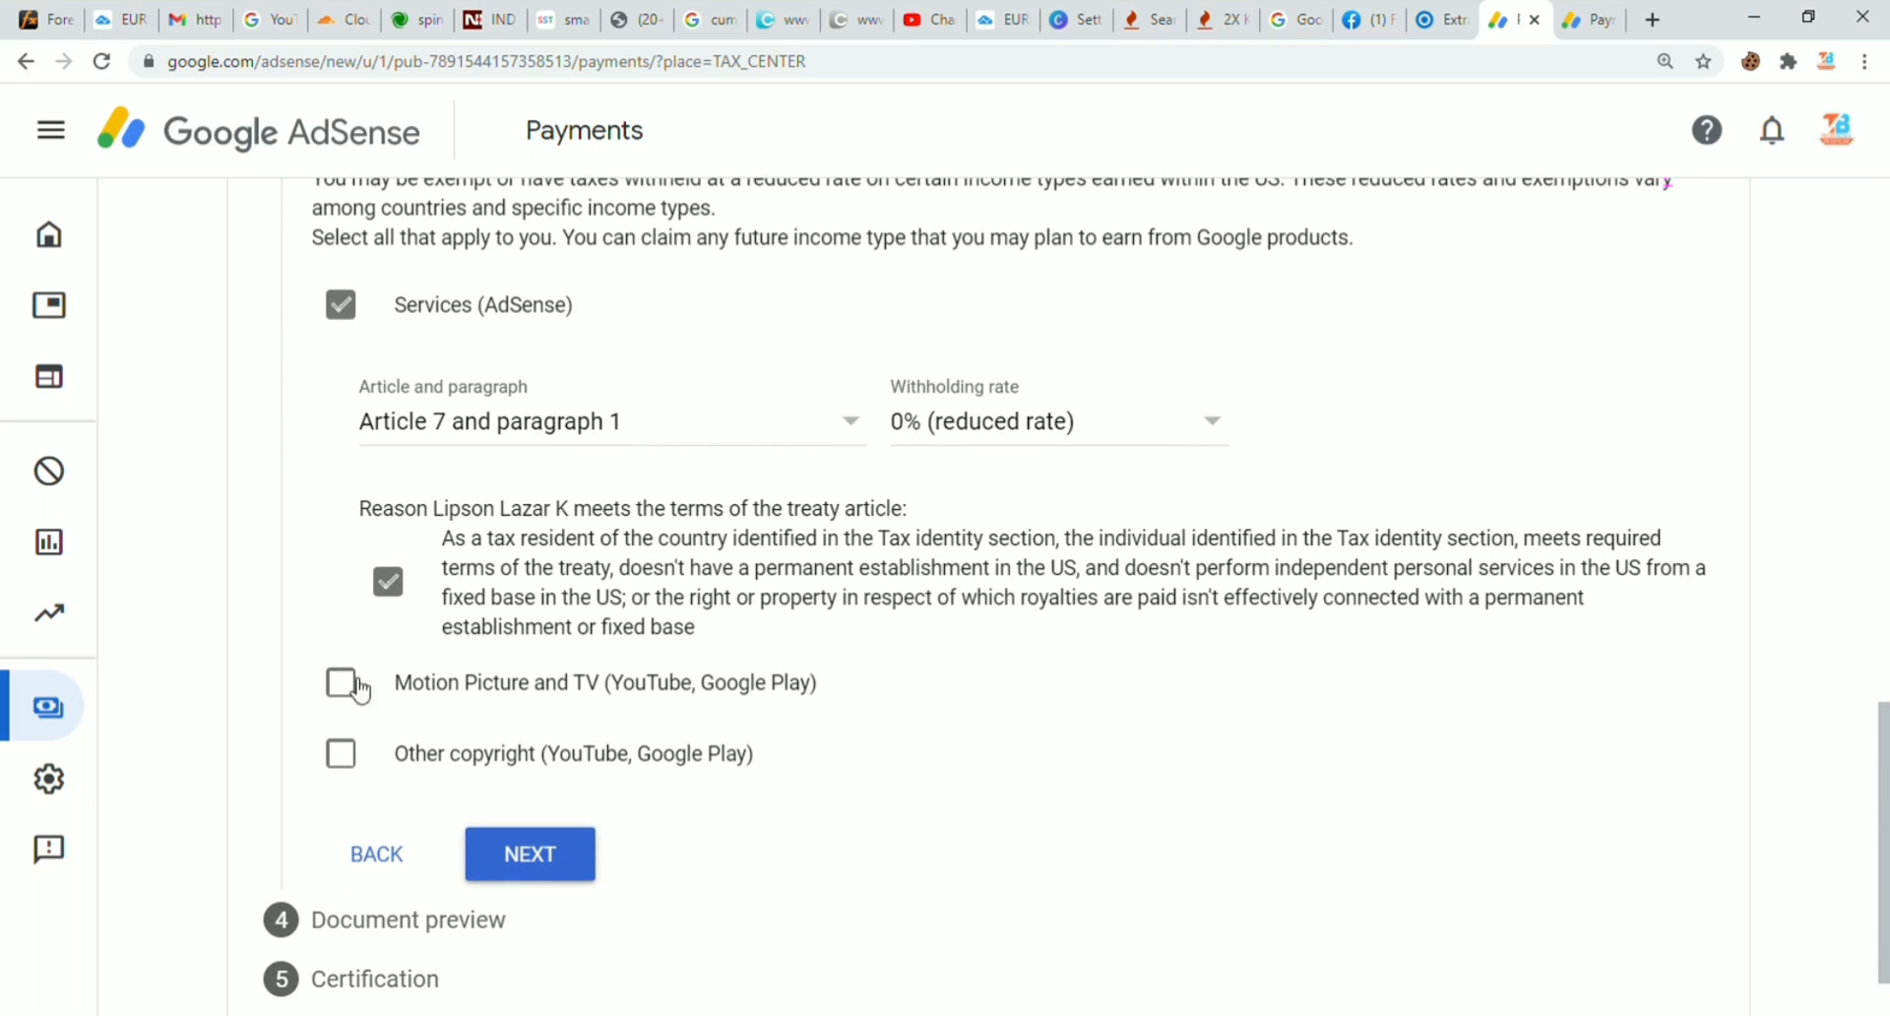
{"action": "left_click_drag", "start_coordinate": [549, 538], "coordinate": [695, 546]}
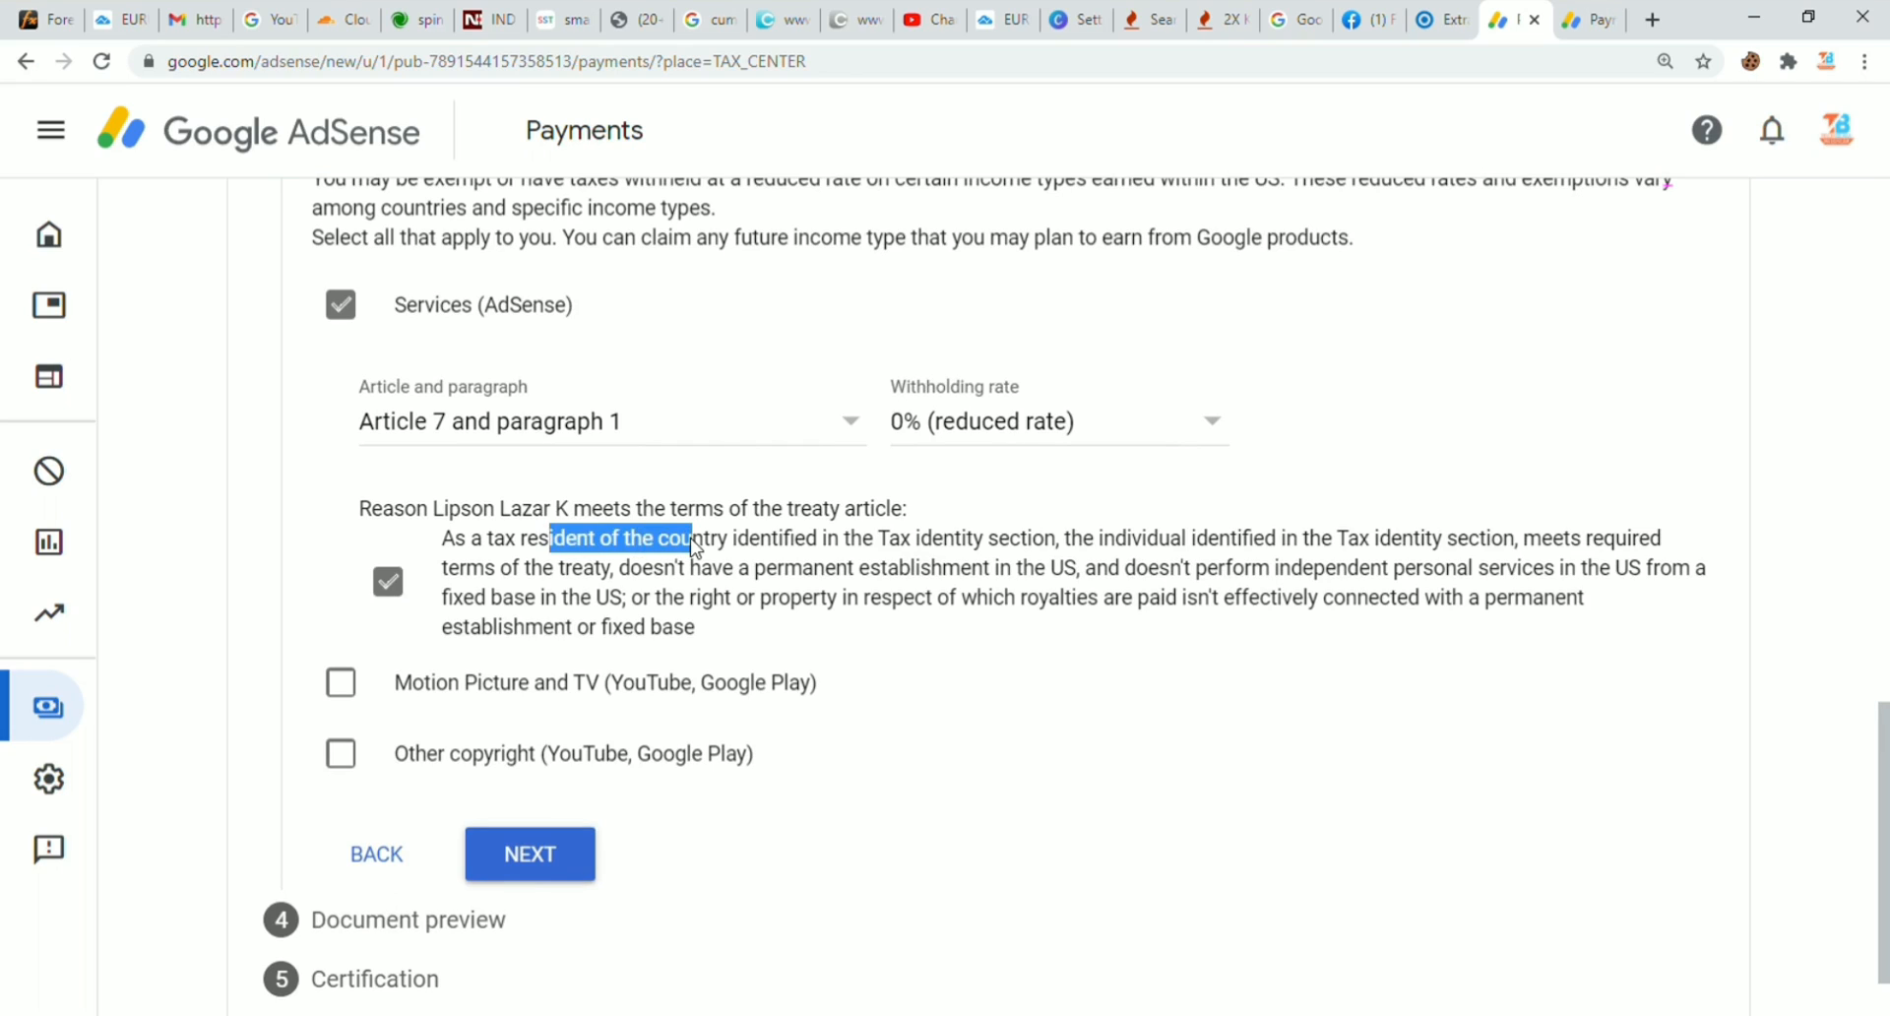
{"action": "left_click", "coordinate": [689, 547]}
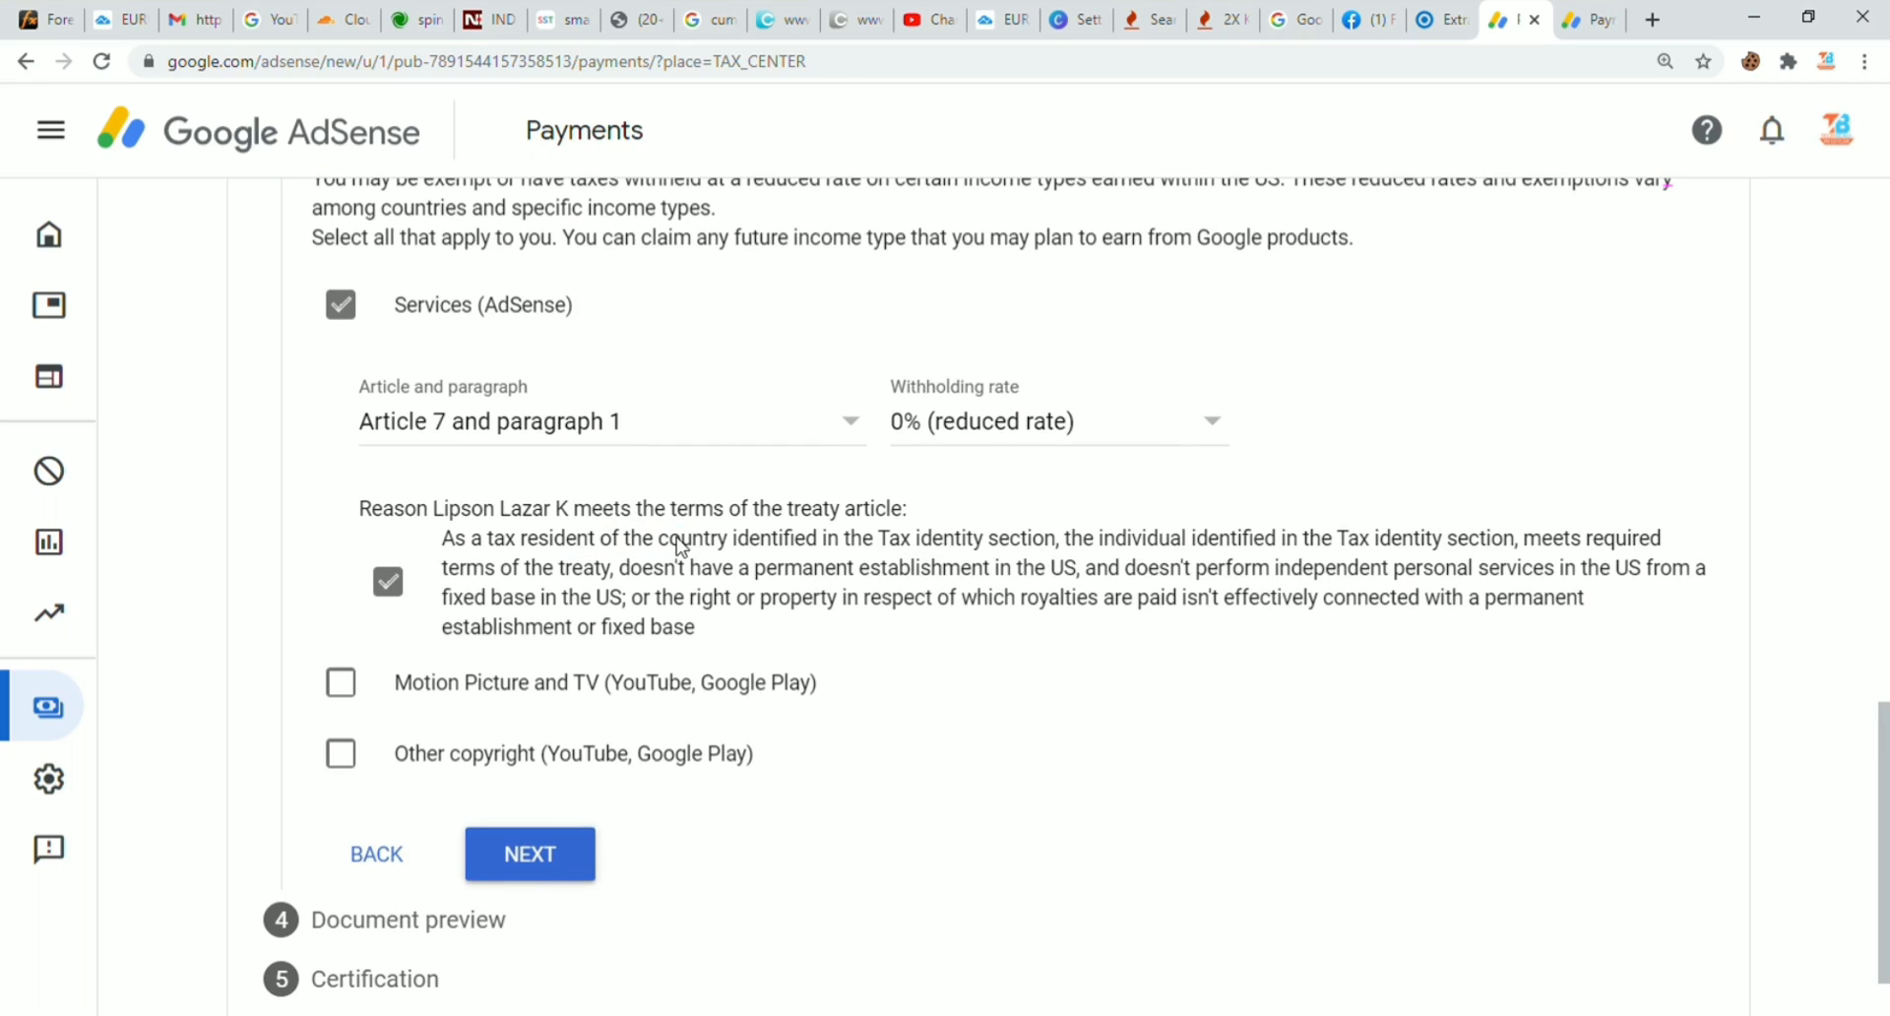
Step: Claim Article 12 paragraph 2A II at 15% for Motion Picture and TV, confirming the reason
{"action": "left_click", "coordinate": [345, 684]}
{"action": "left_click", "coordinate": [433, 802]}
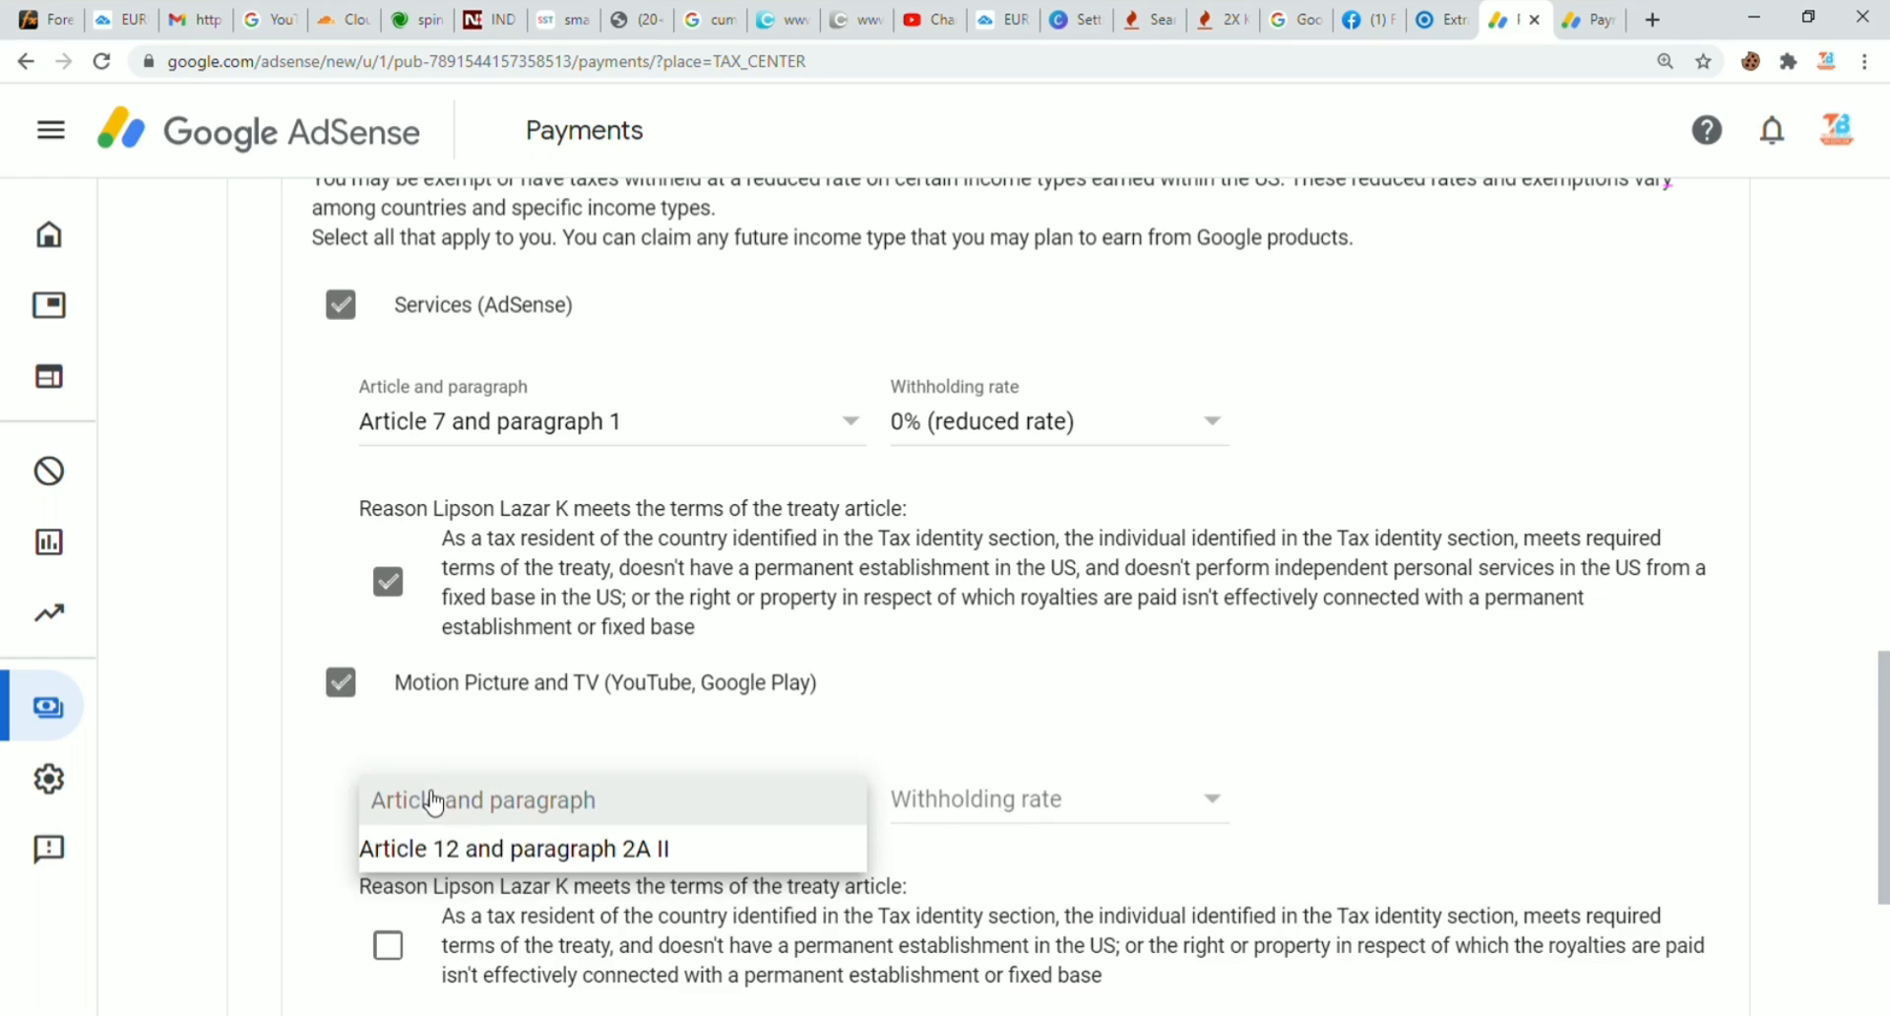
{"action": "left_click", "coordinate": [448, 852]}
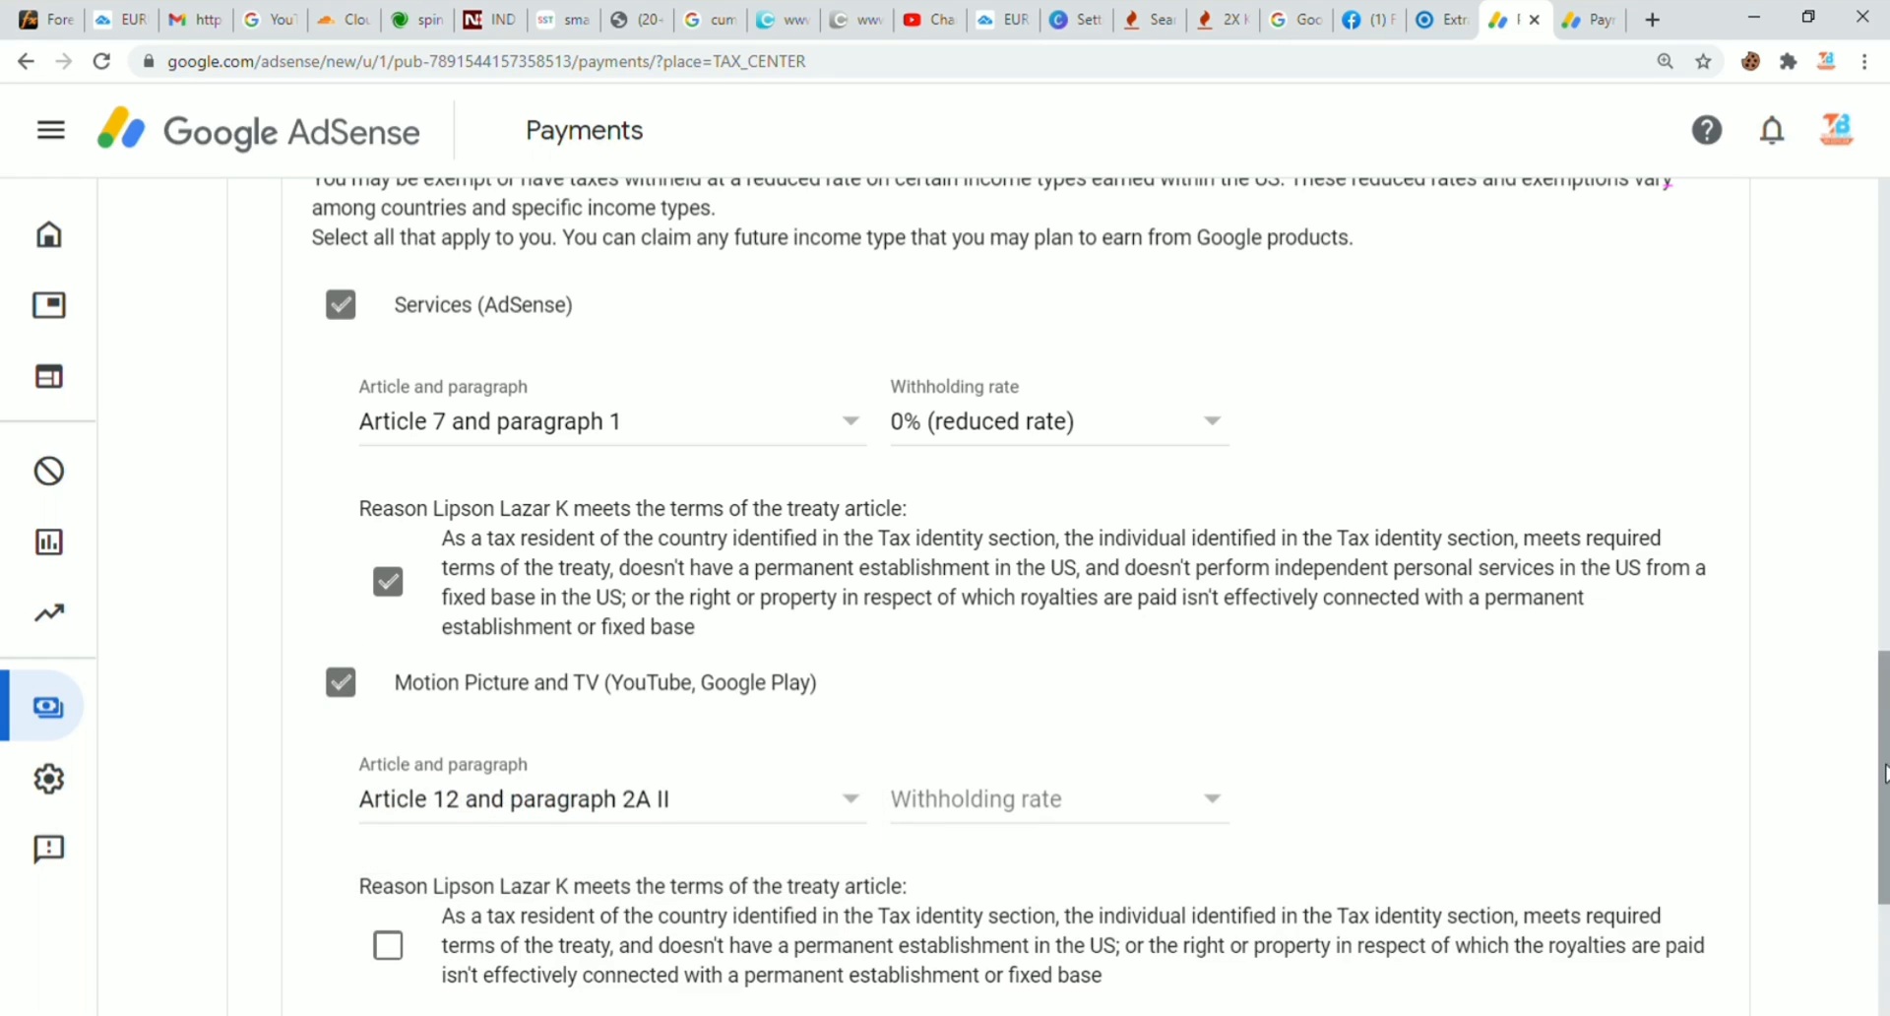
{"action": "scroll", "coordinate": [1882, 773], "scroll_direction": "down", "scroll_amount": 3}
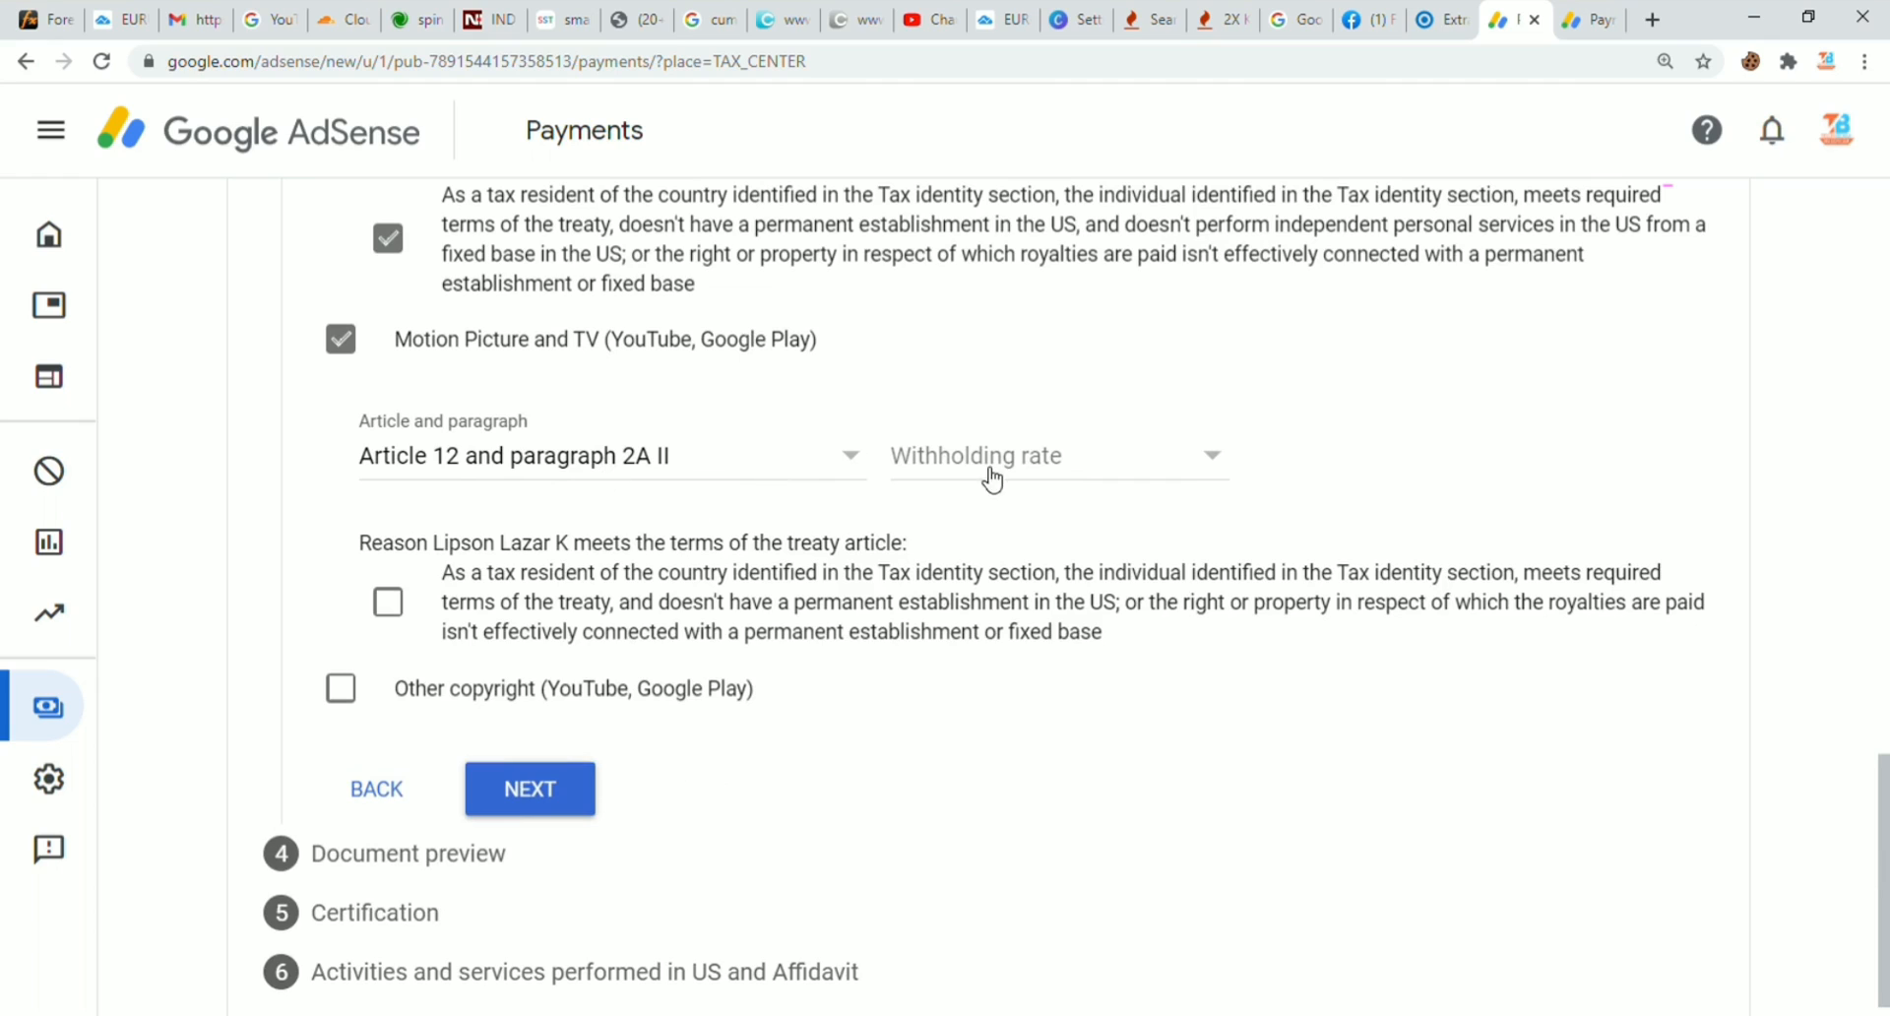
{"action": "left_click", "coordinate": [994, 470]}
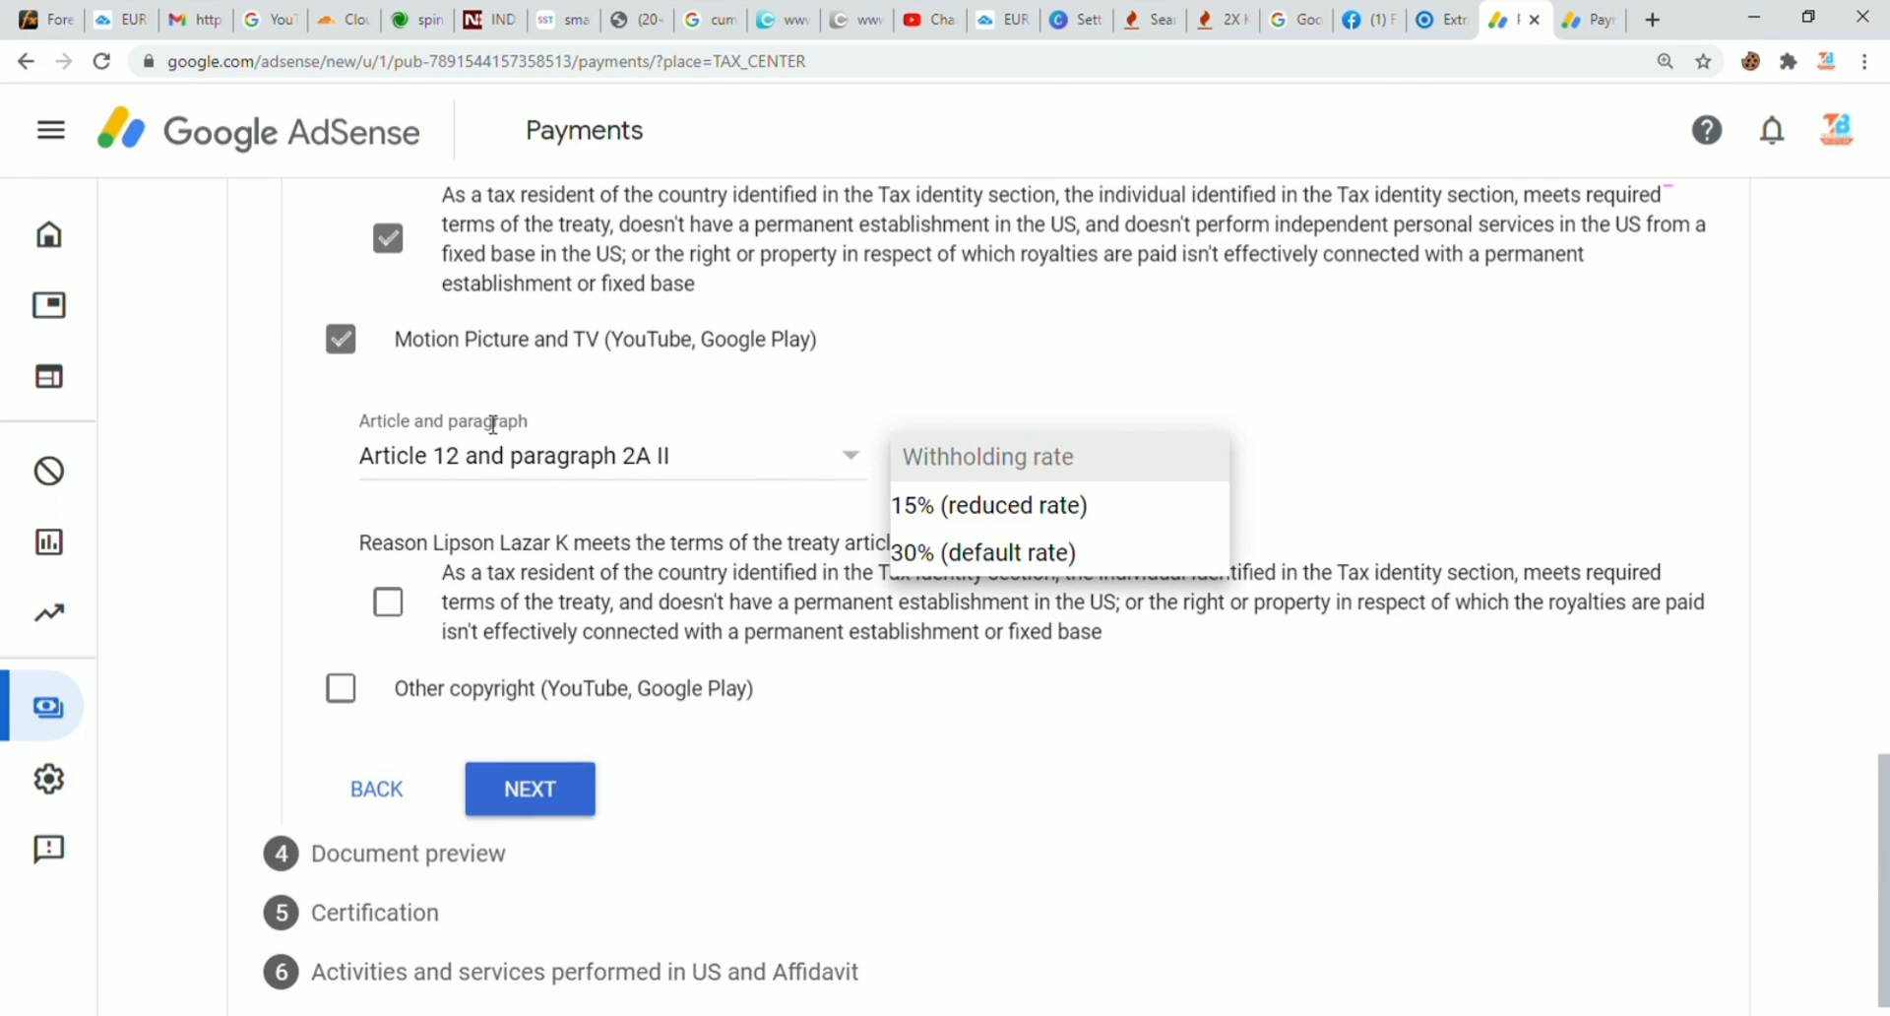
{"action": "left_click", "coordinate": [970, 503]}
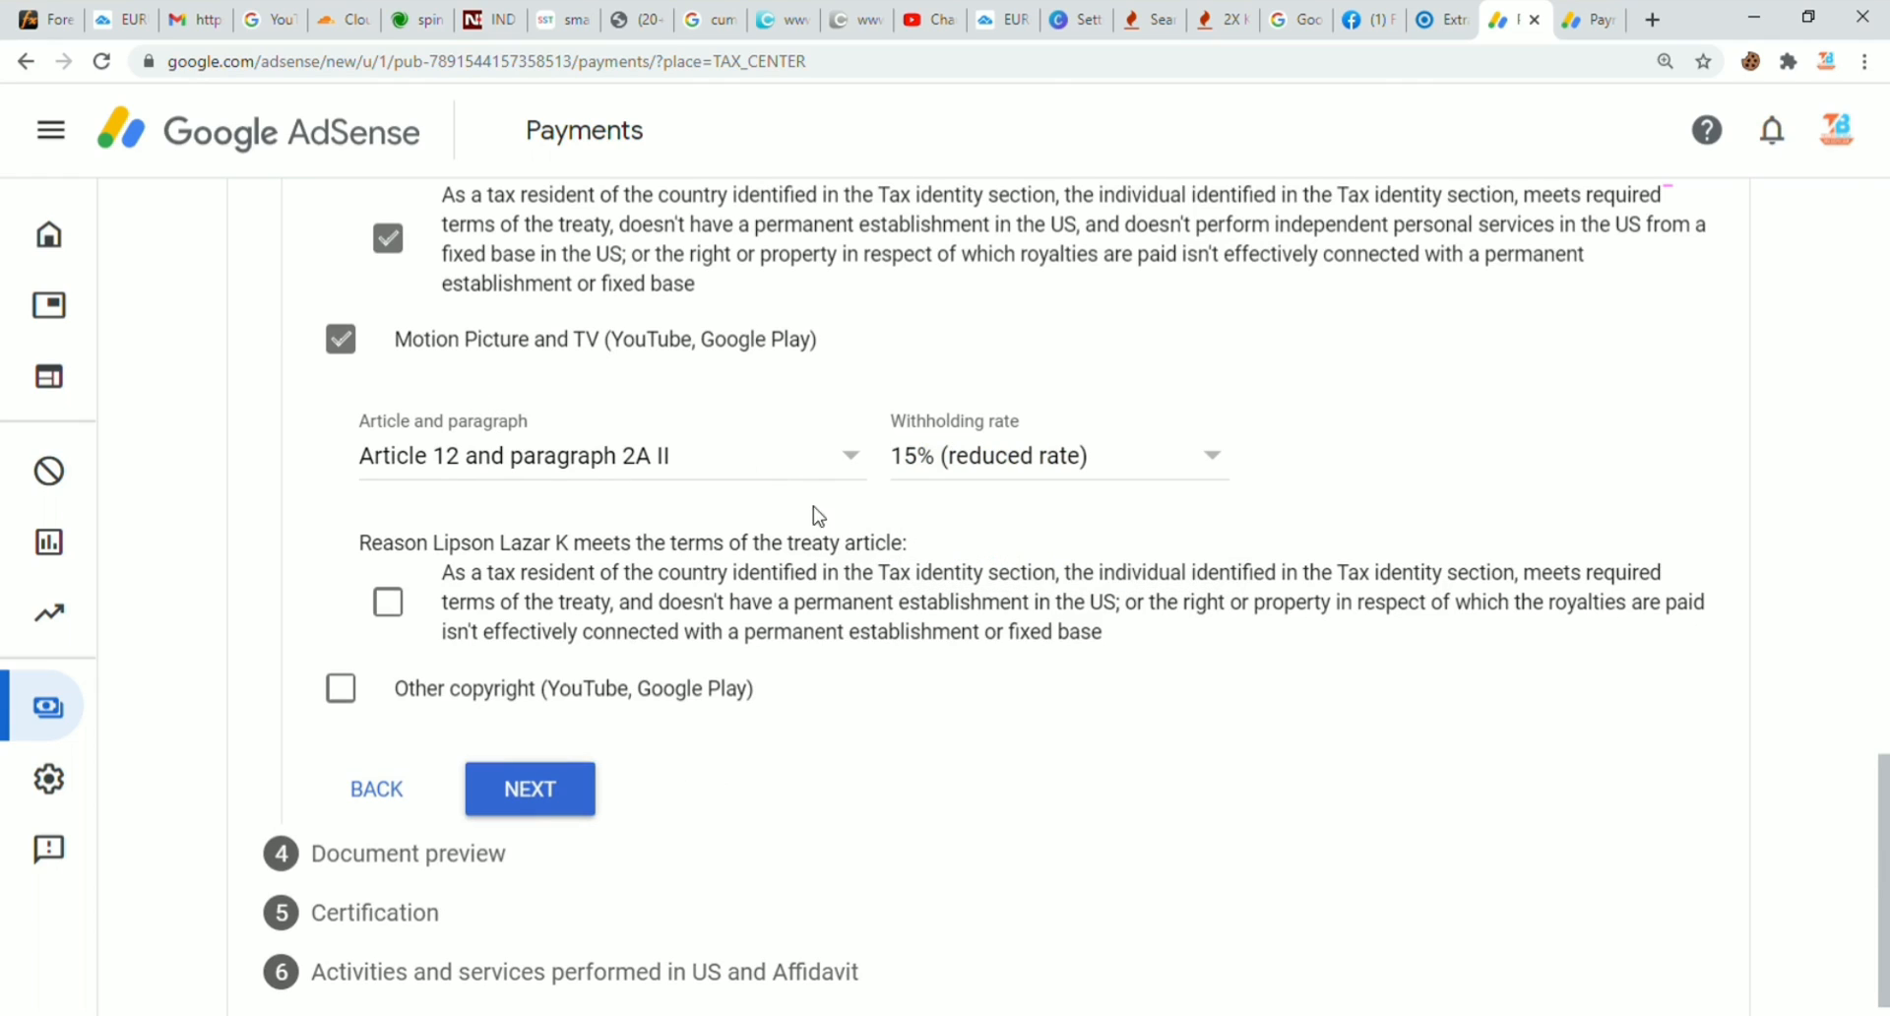
{"action": "left_click", "coordinate": [388, 603]}
Step: Claim Article 12 paragraph 2A II at 15% for Other copyright, confirming the reason
{"action": "left_click", "coordinate": [358, 693]}
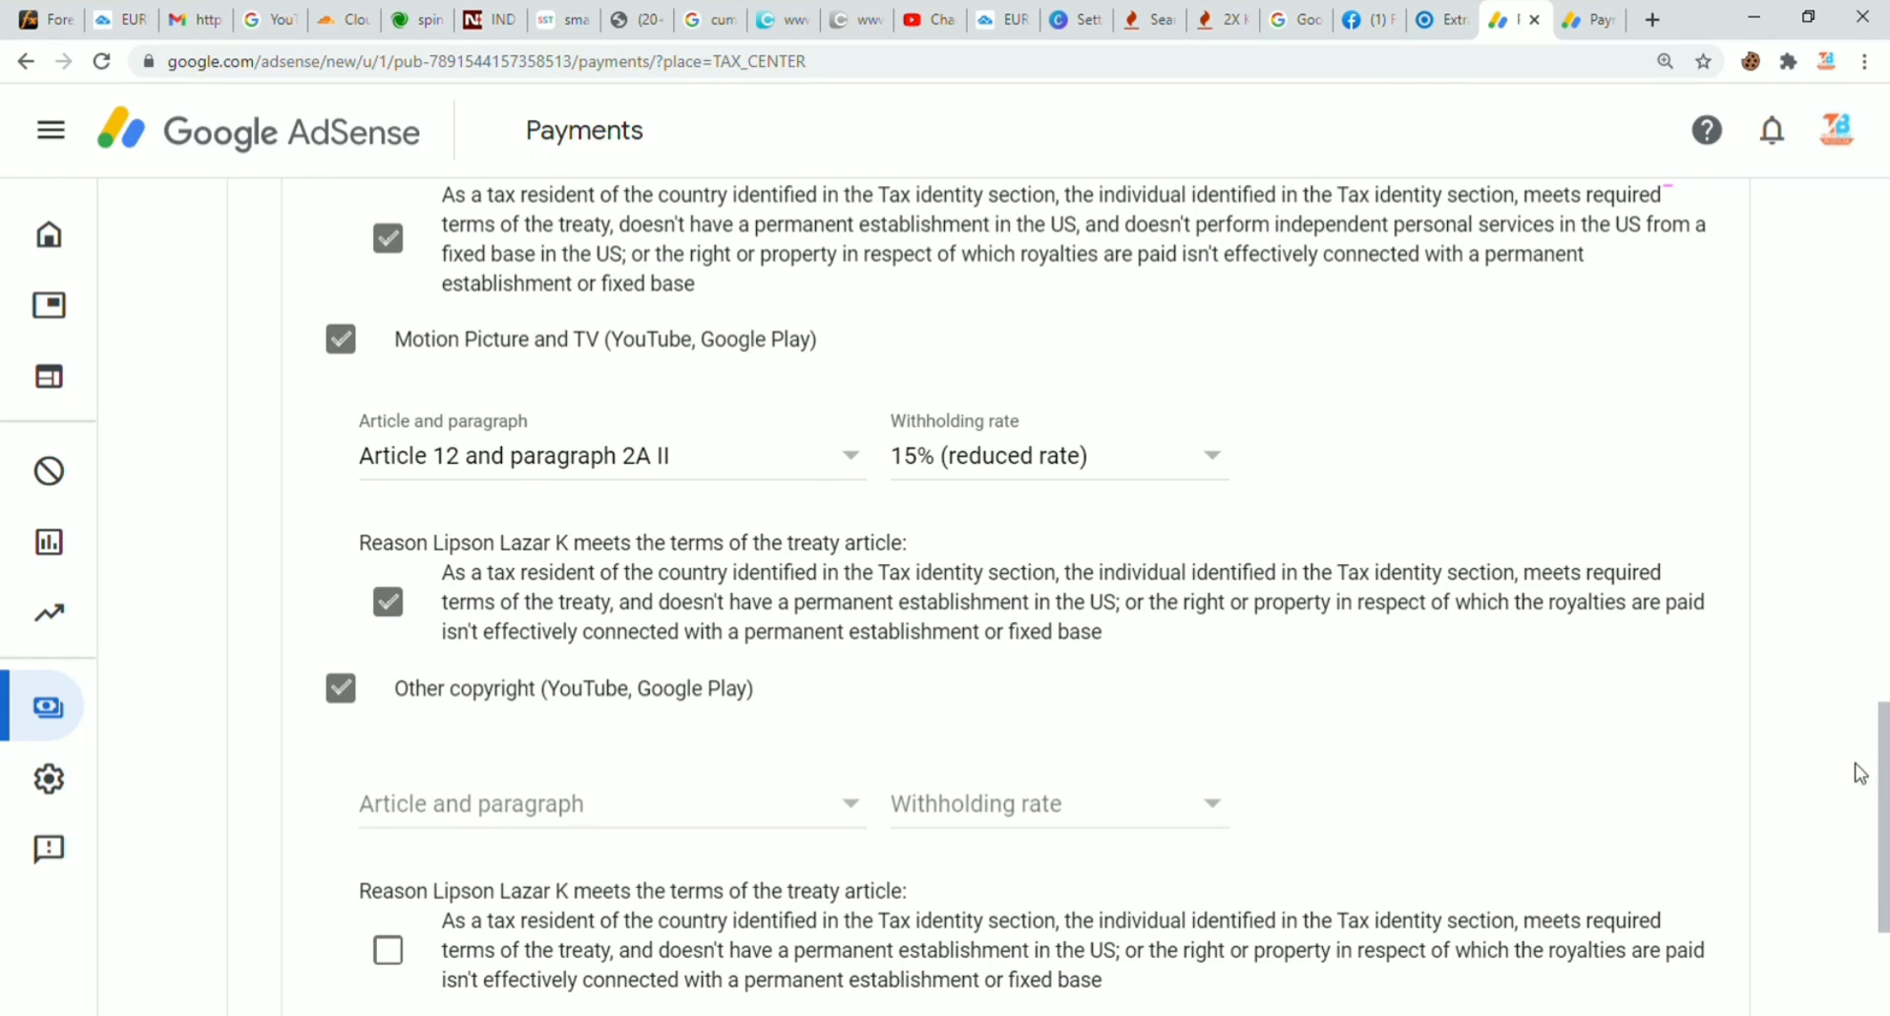
{"action": "scroll", "coordinate": [1880, 787], "scroll_direction": "down", "scroll_amount": 3}
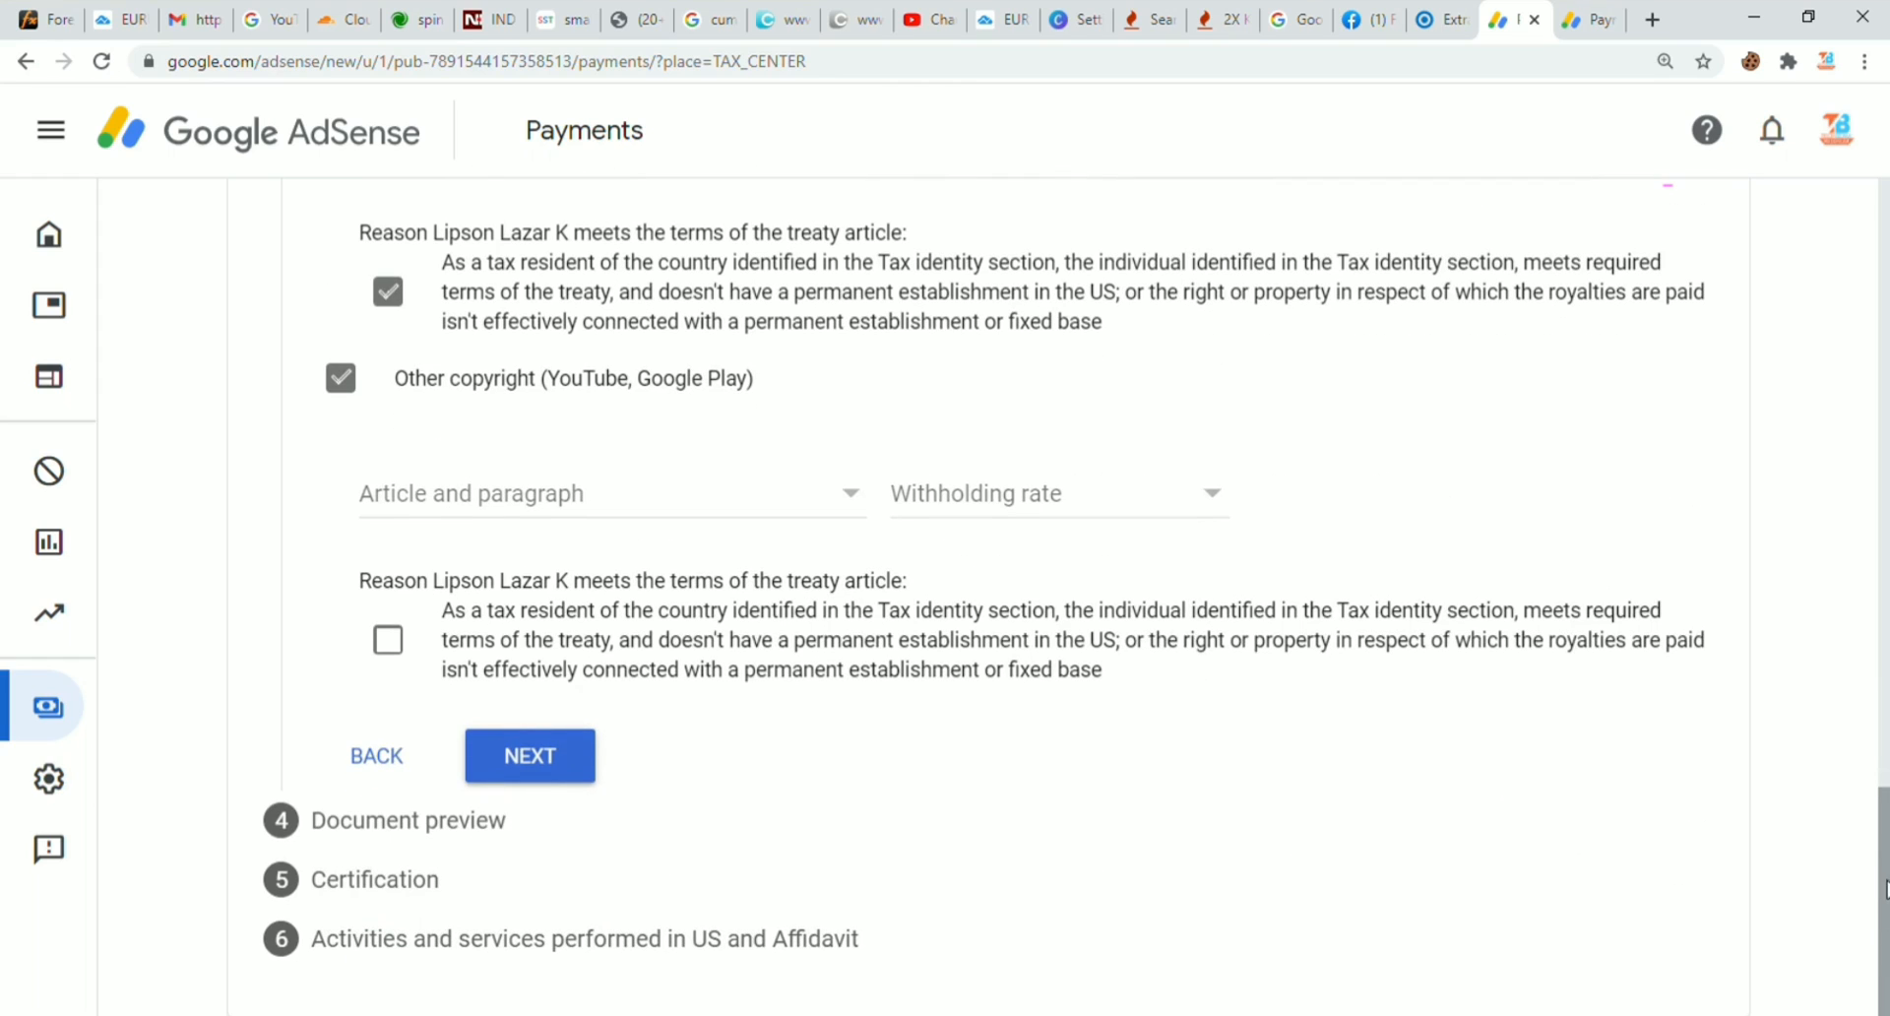
{"action": "left_click", "coordinate": [528, 490]}
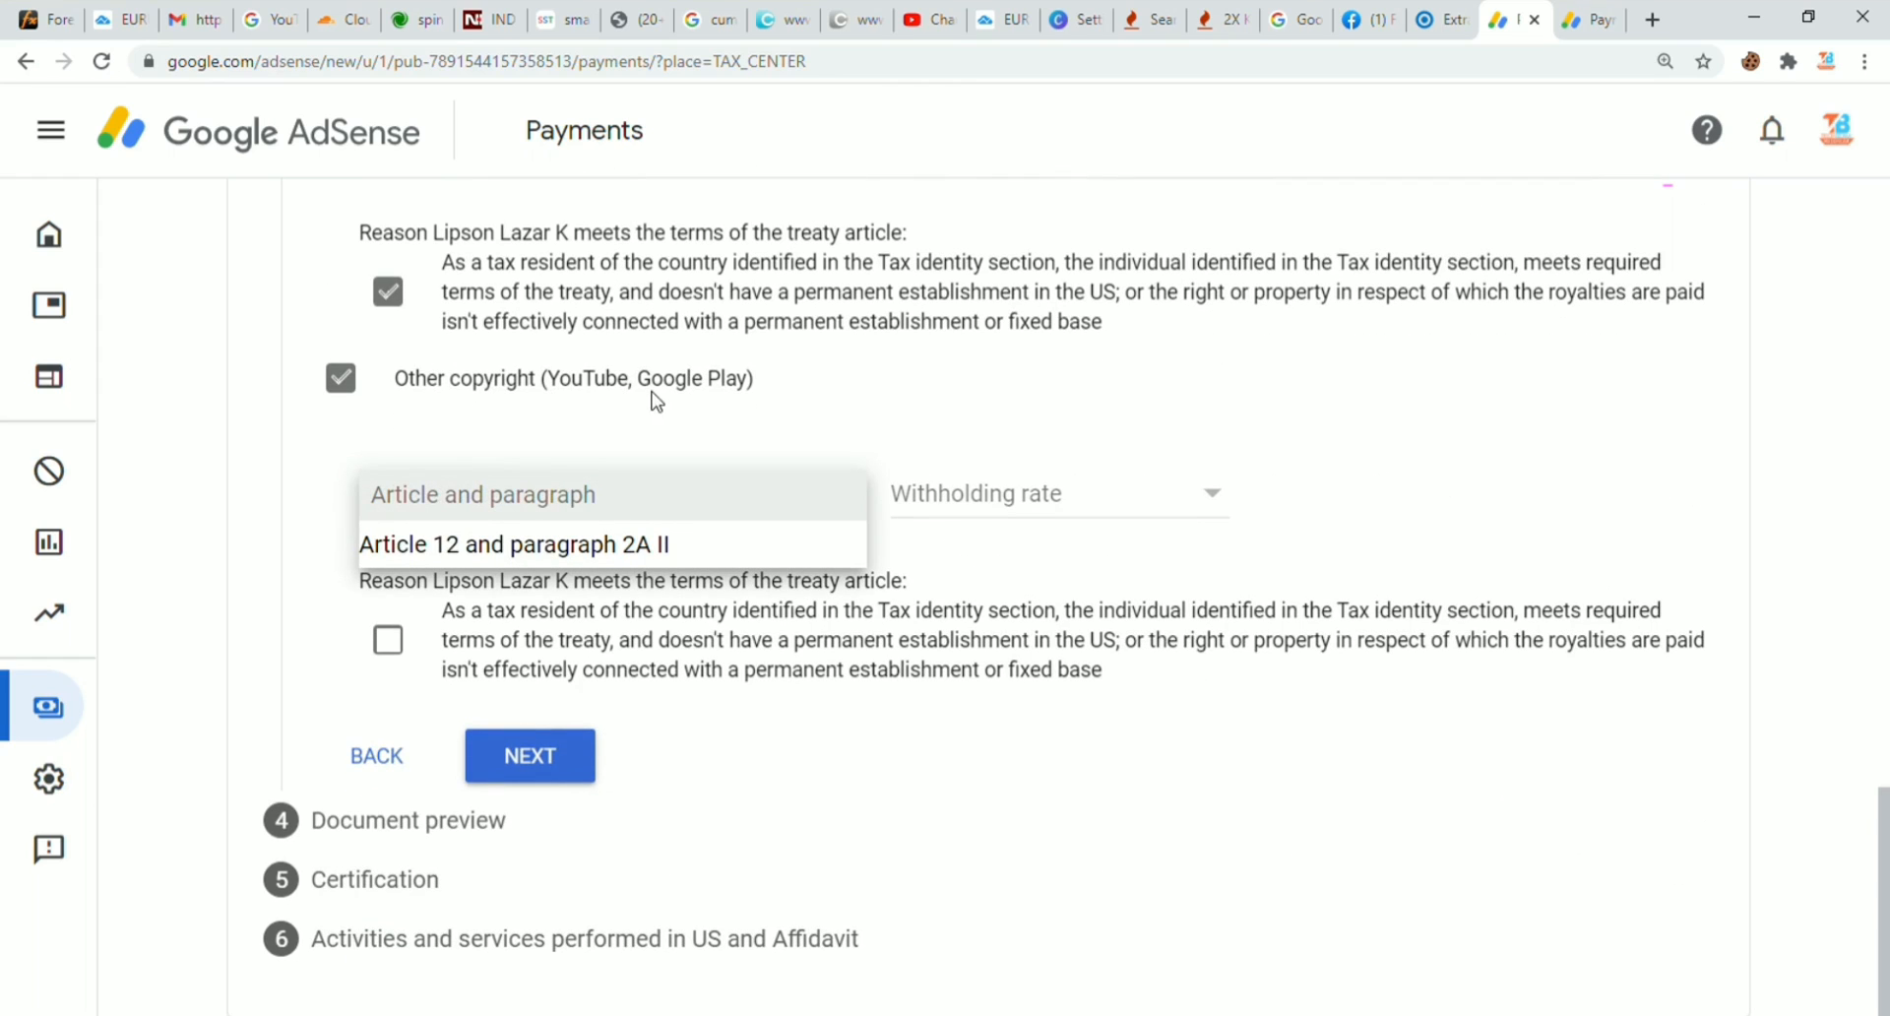
{"action": "left_click", "coordinate": [506, 541]}
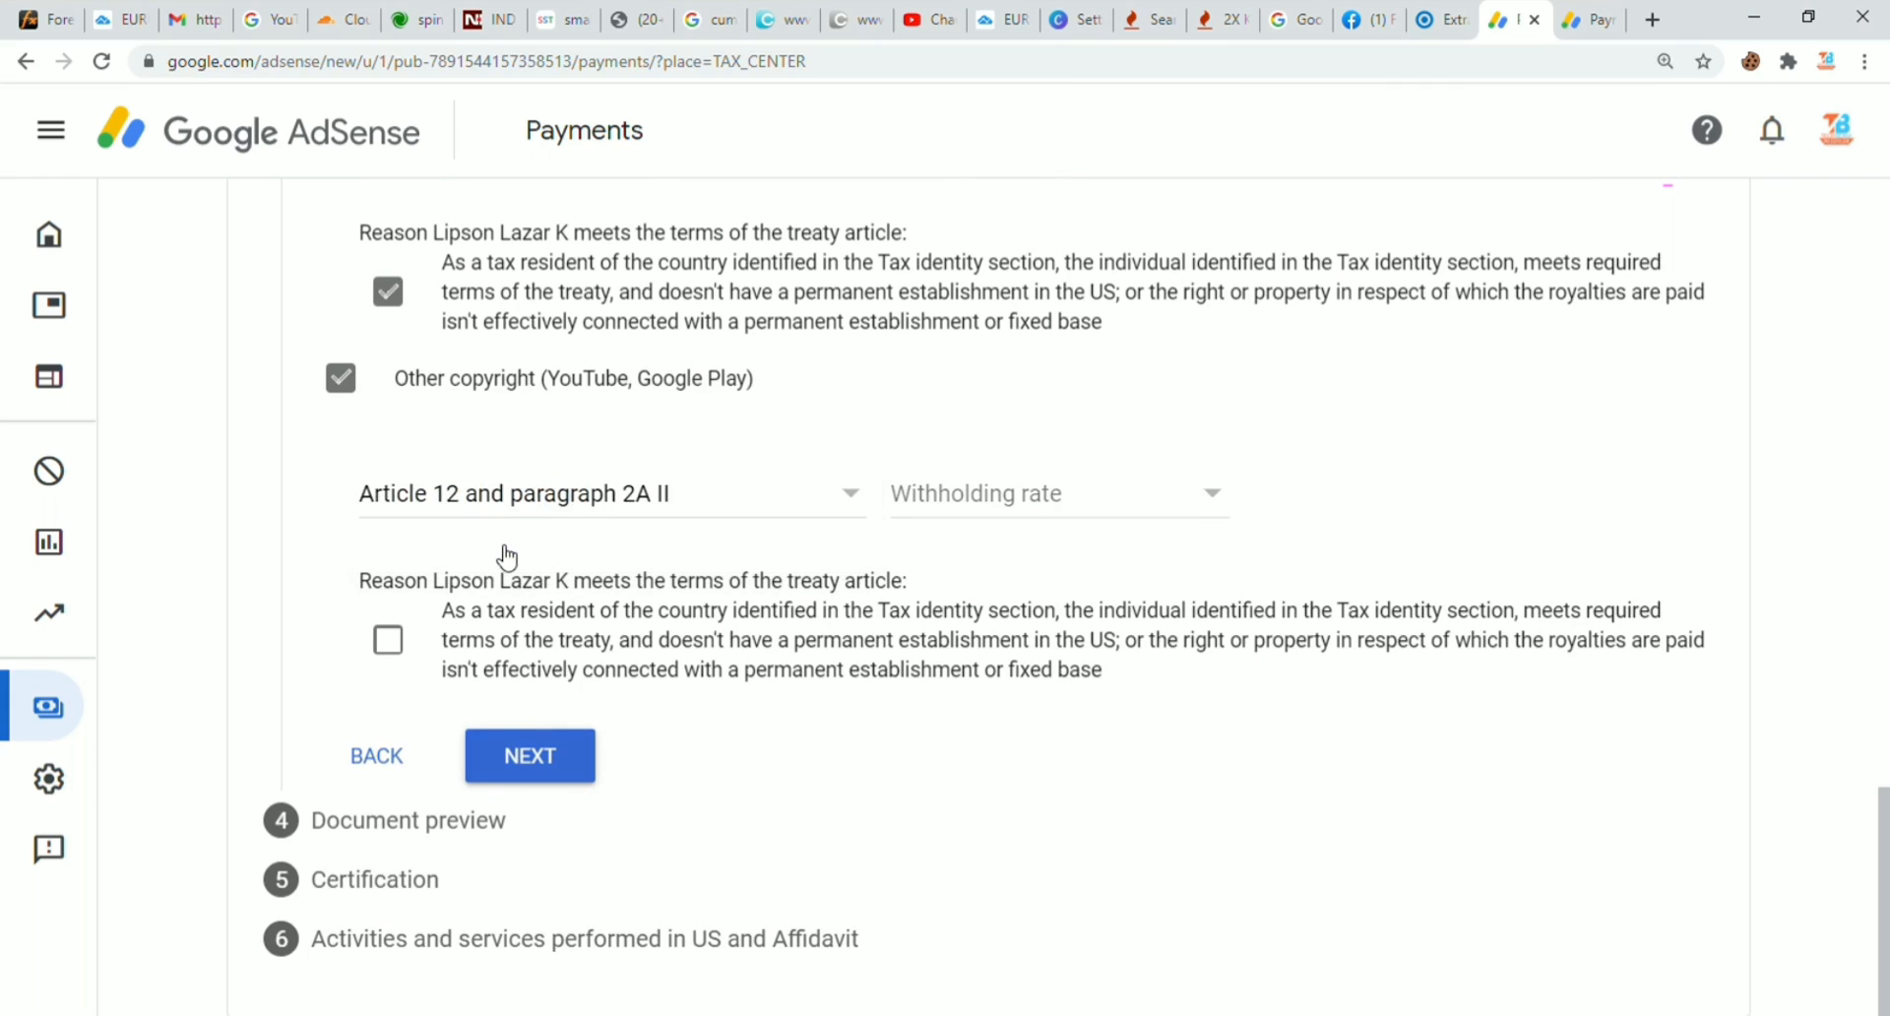
{"action": "left_click", "coordinate": [972, 507]}
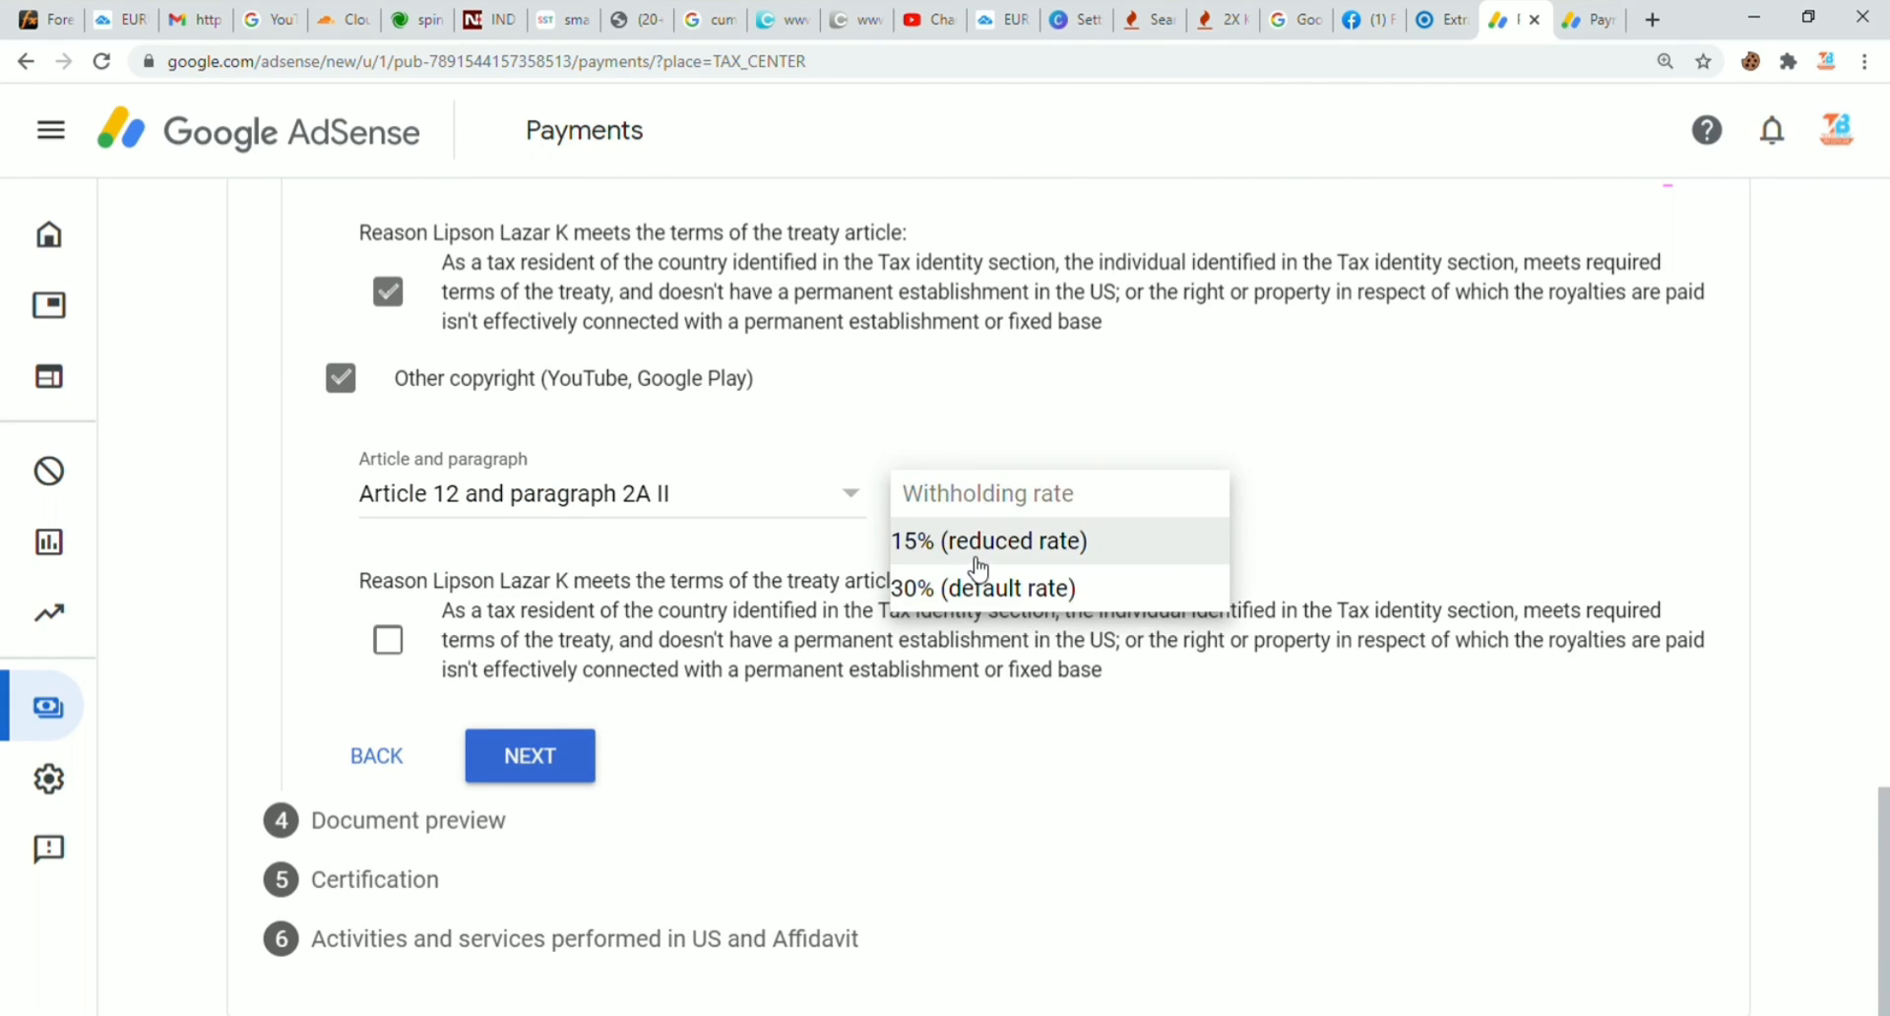
{"action": "left_click", "coordinate": [971, 550]}
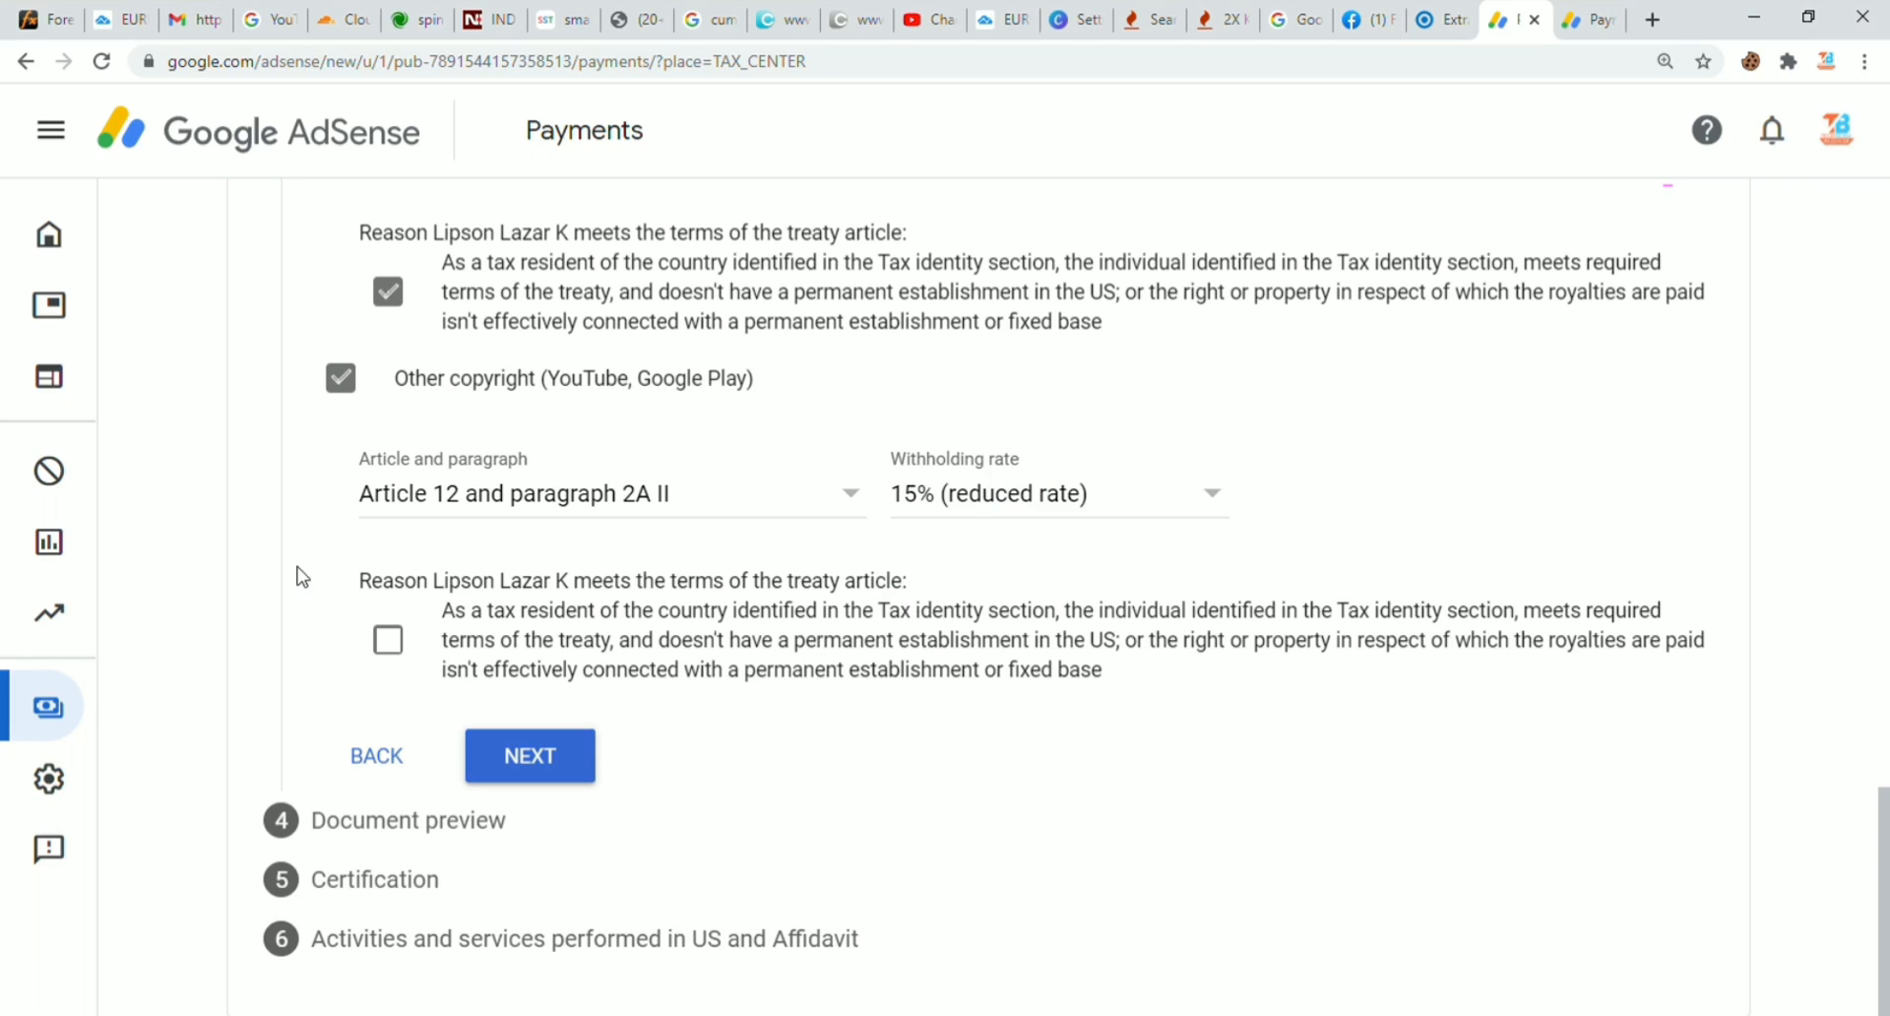
{"action": "left_click", "coordinate": [389, 648]}
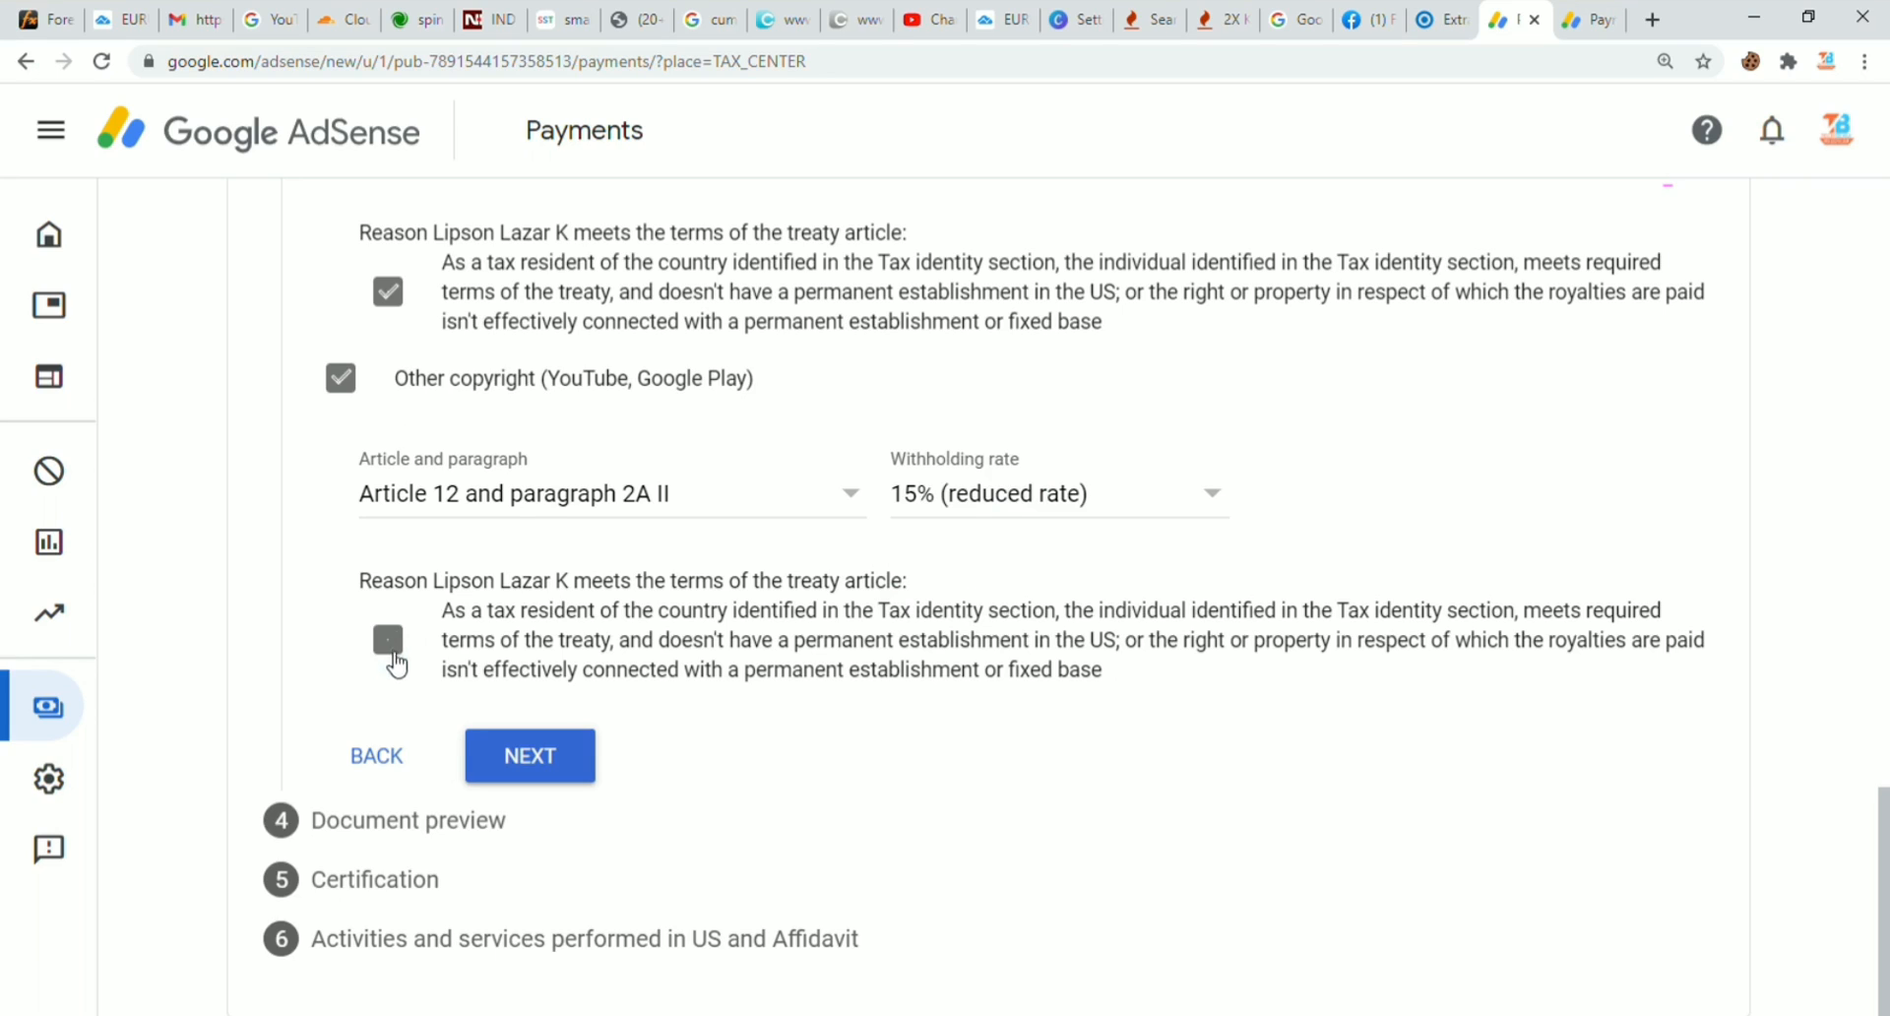
Step: Confirm review of the four generated W-8BEN documents and proceed to Certification
{"action": "left_click", "coordinate": [527, 755]}
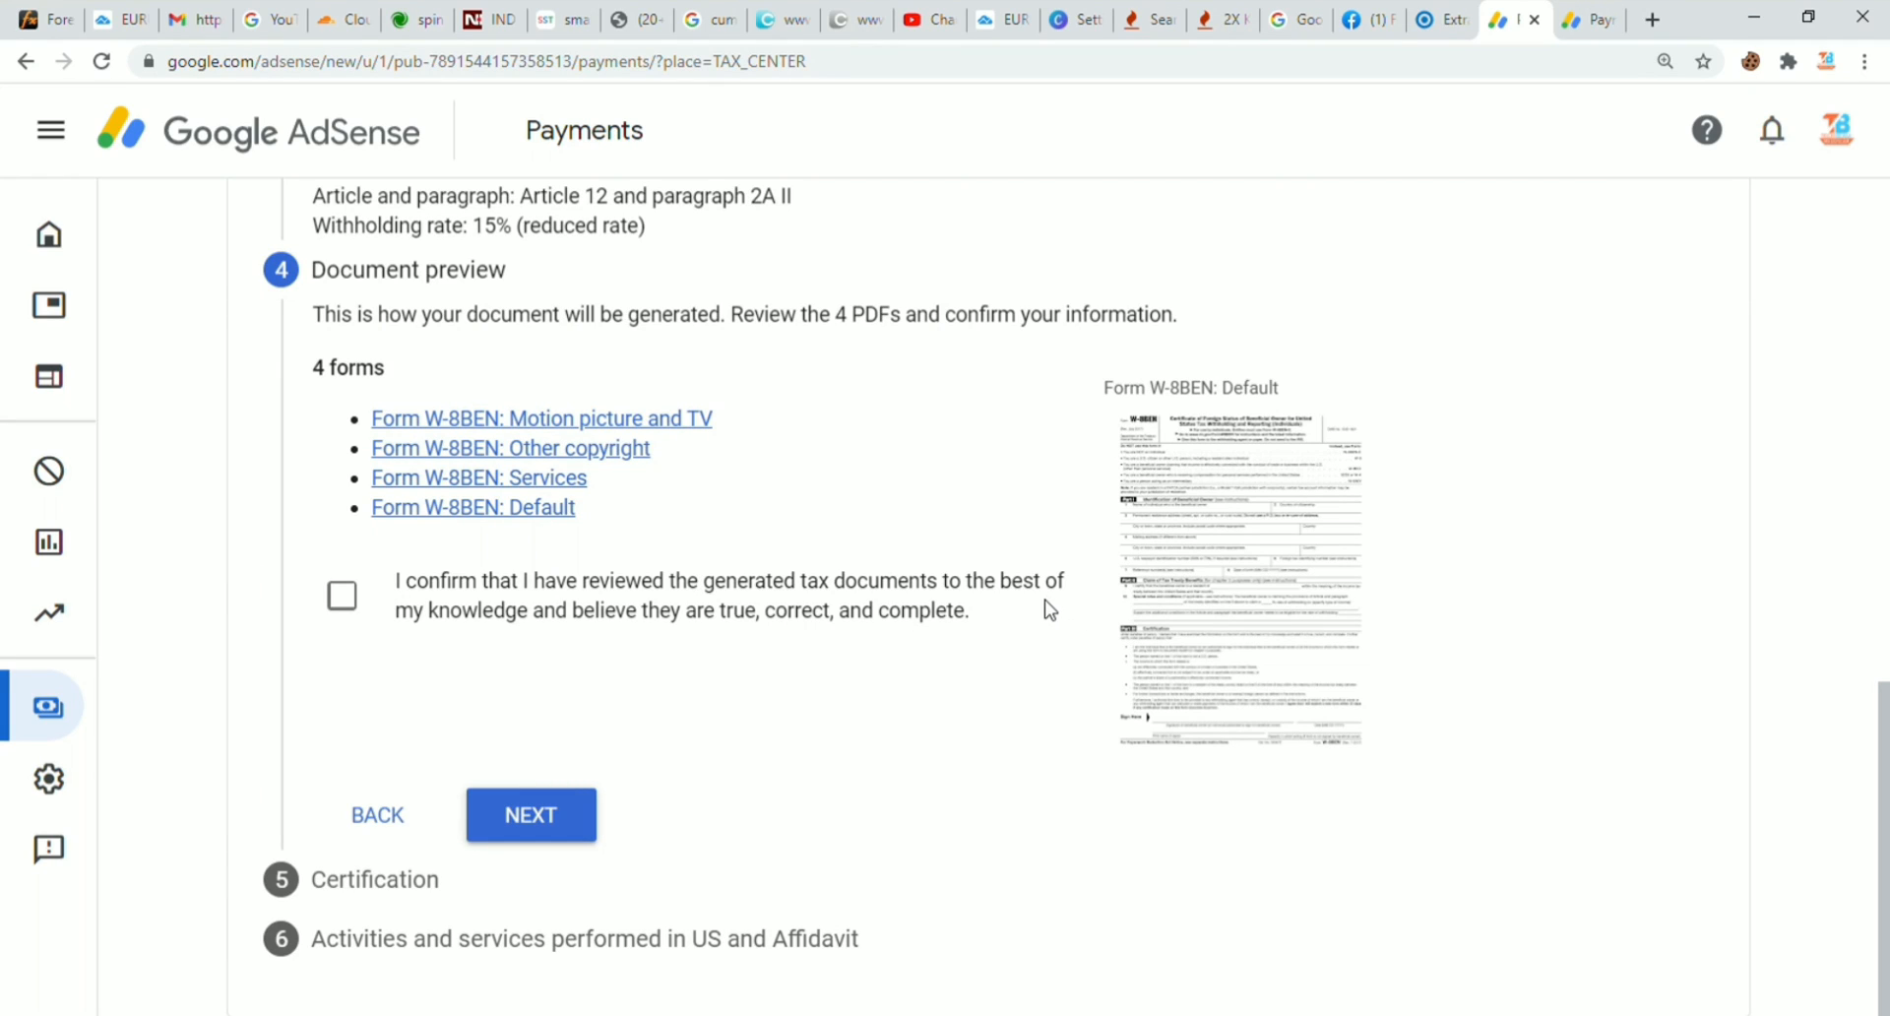
{"action": "left_click", "coordinate": [343, 596]}
{"action": "left_click", "coordinate": [543, 817]}
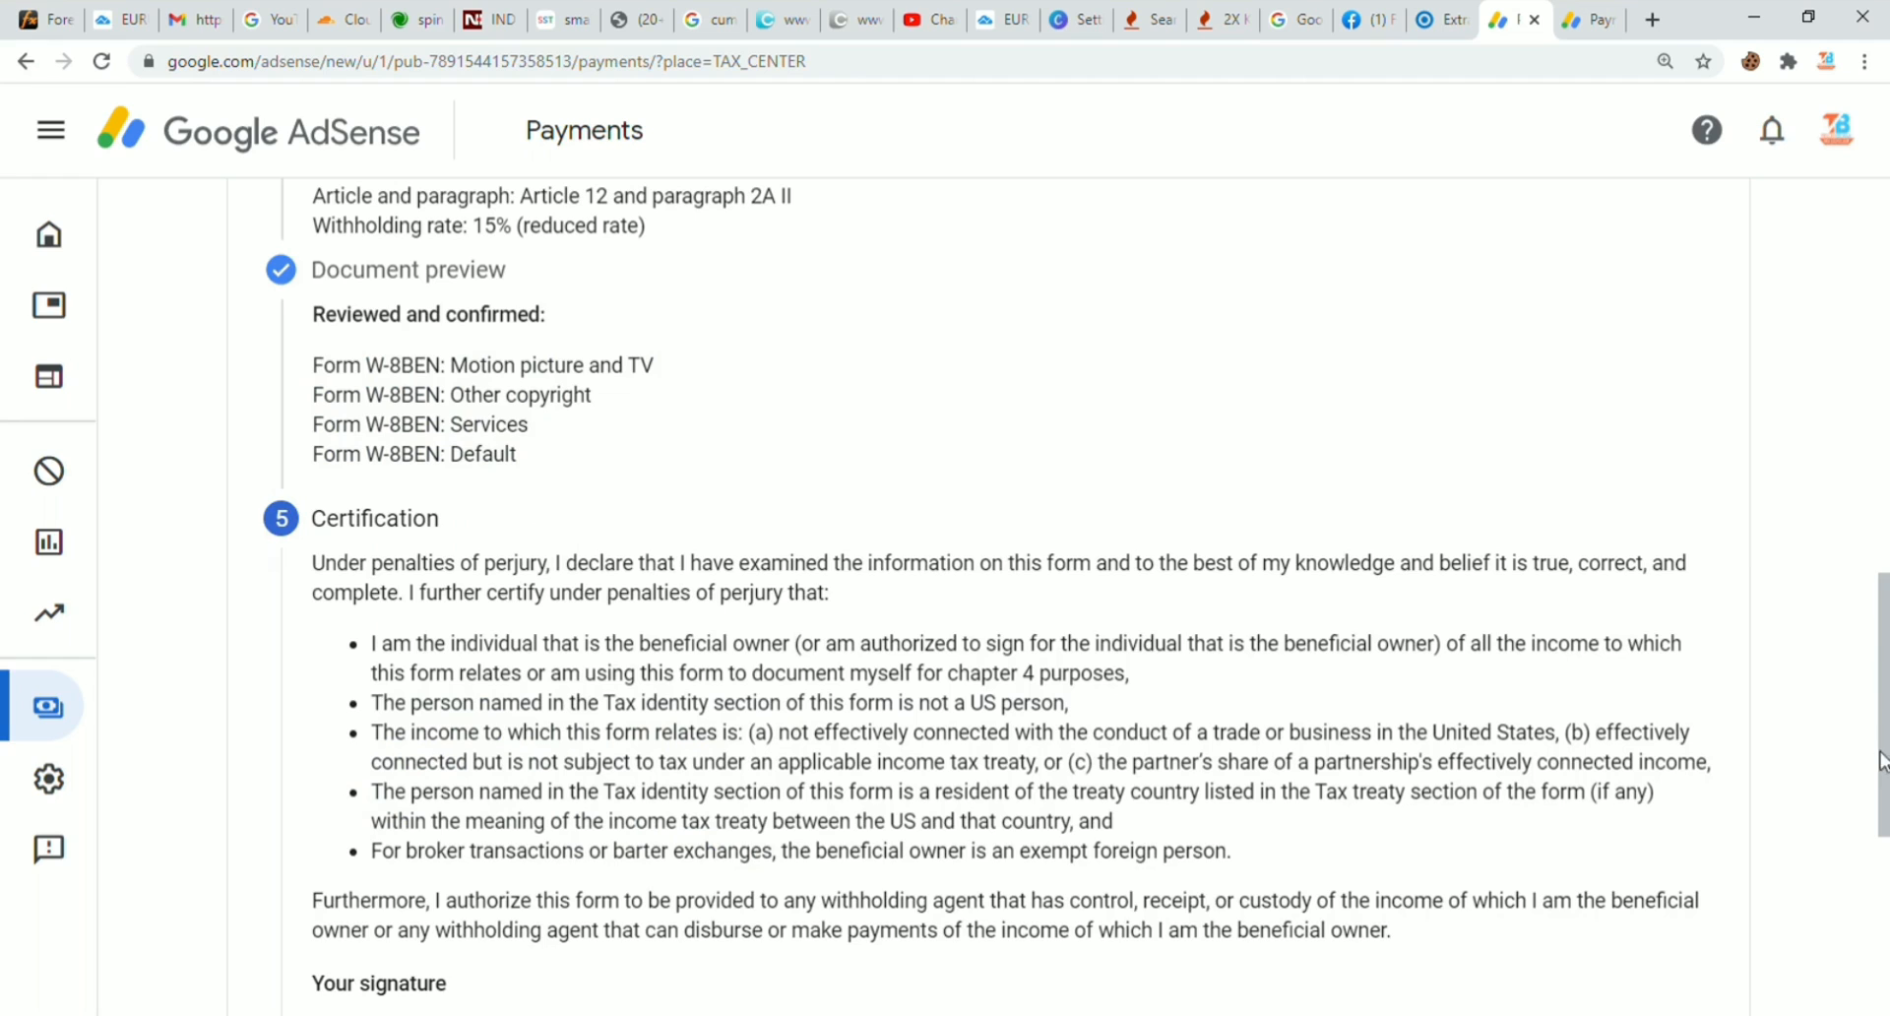
Step: Sign with the signer's full legal name as the person listed, then continue
{"action": "left_click_drag", "start_coordinate": [1880, 760], "coordinate": [1883, 933]}
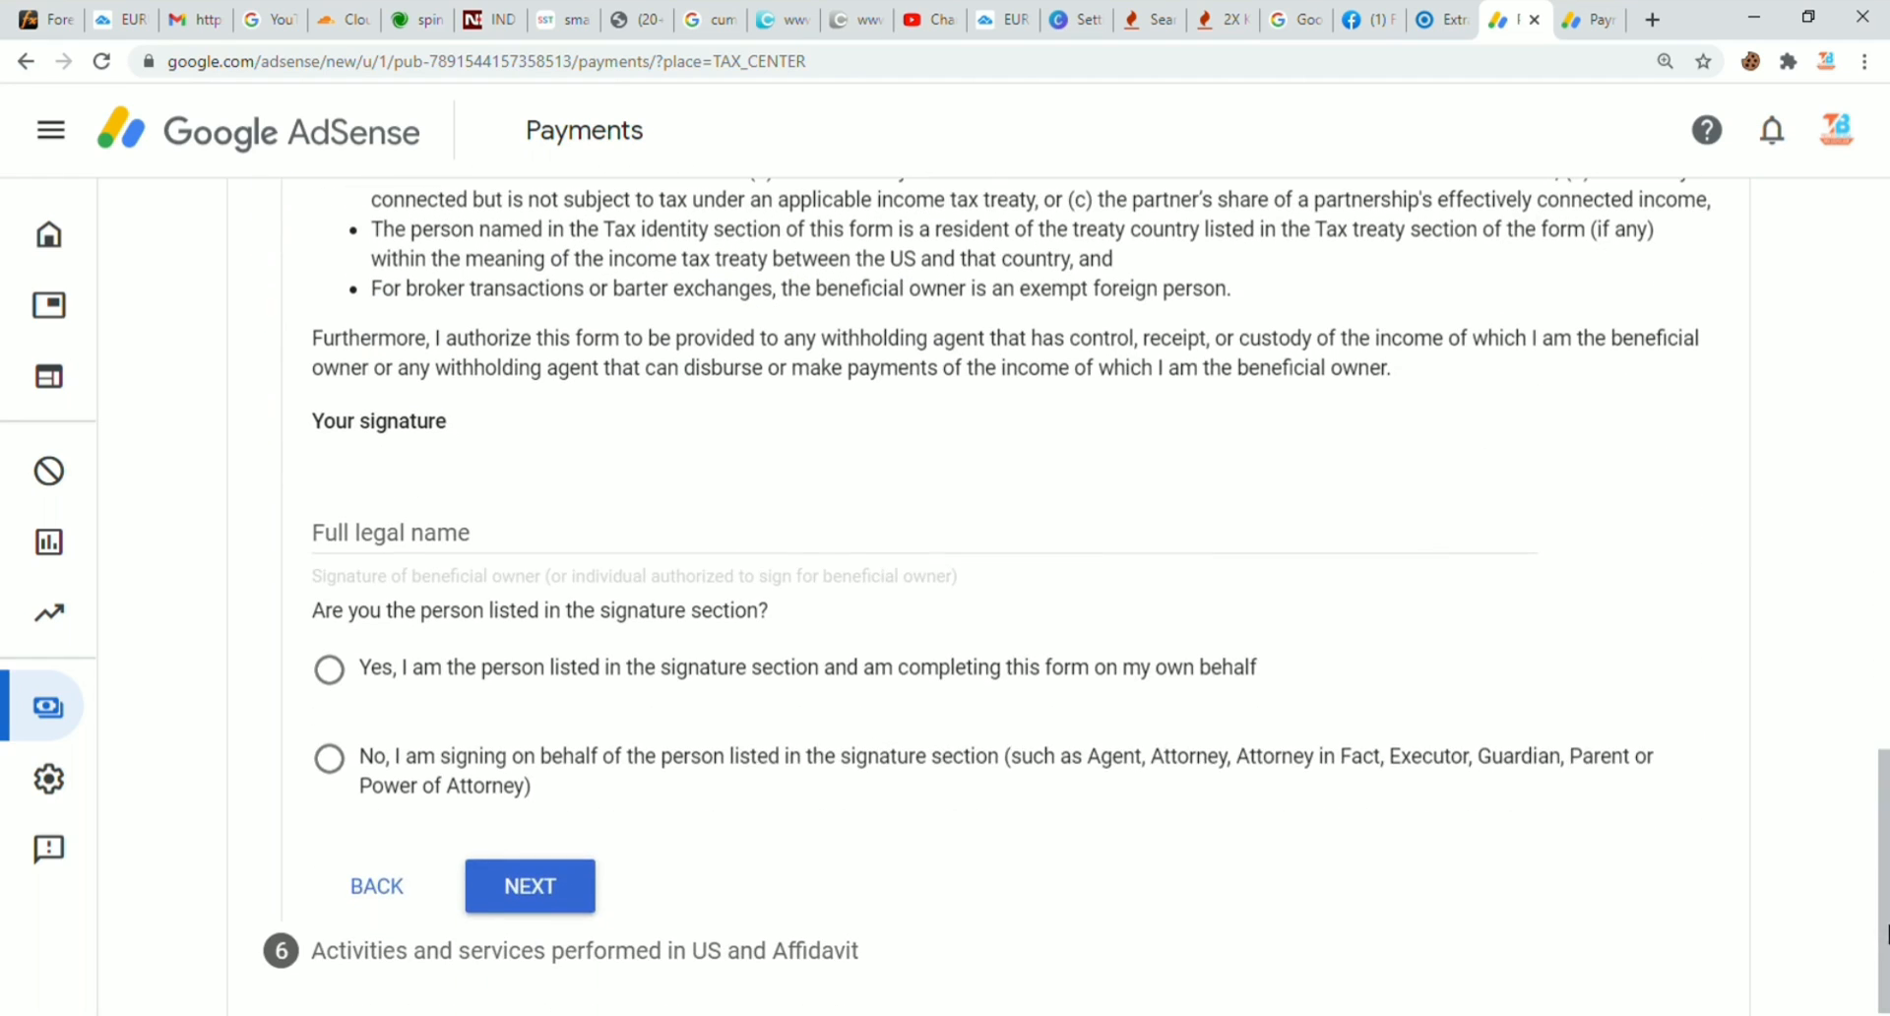
{"action": "left_click", "coordinate": [391, 538]}
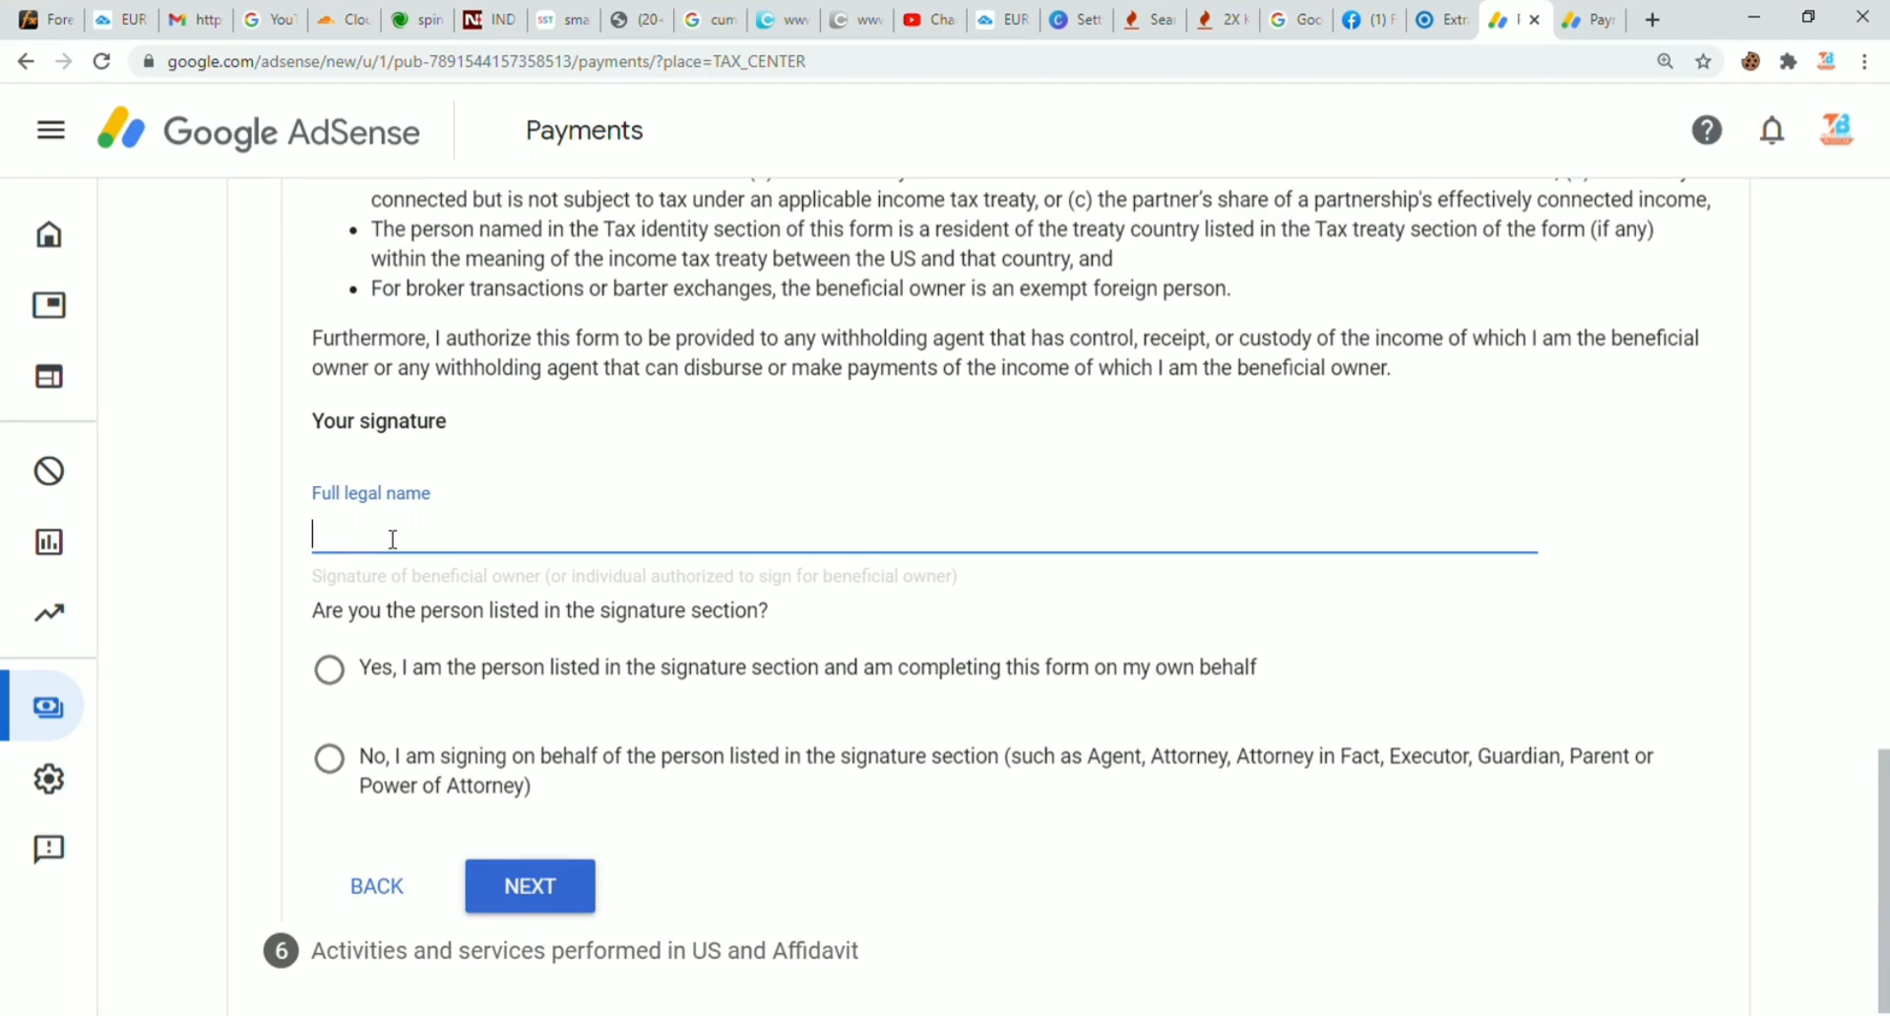
{"action": "type", "text": "Ll"}
{"action": "type", "text": "lip"}
{"action": "key", "text": "Down"}
{"action": "key", "text": "Return"}
{"action": "type", "text": "K"}
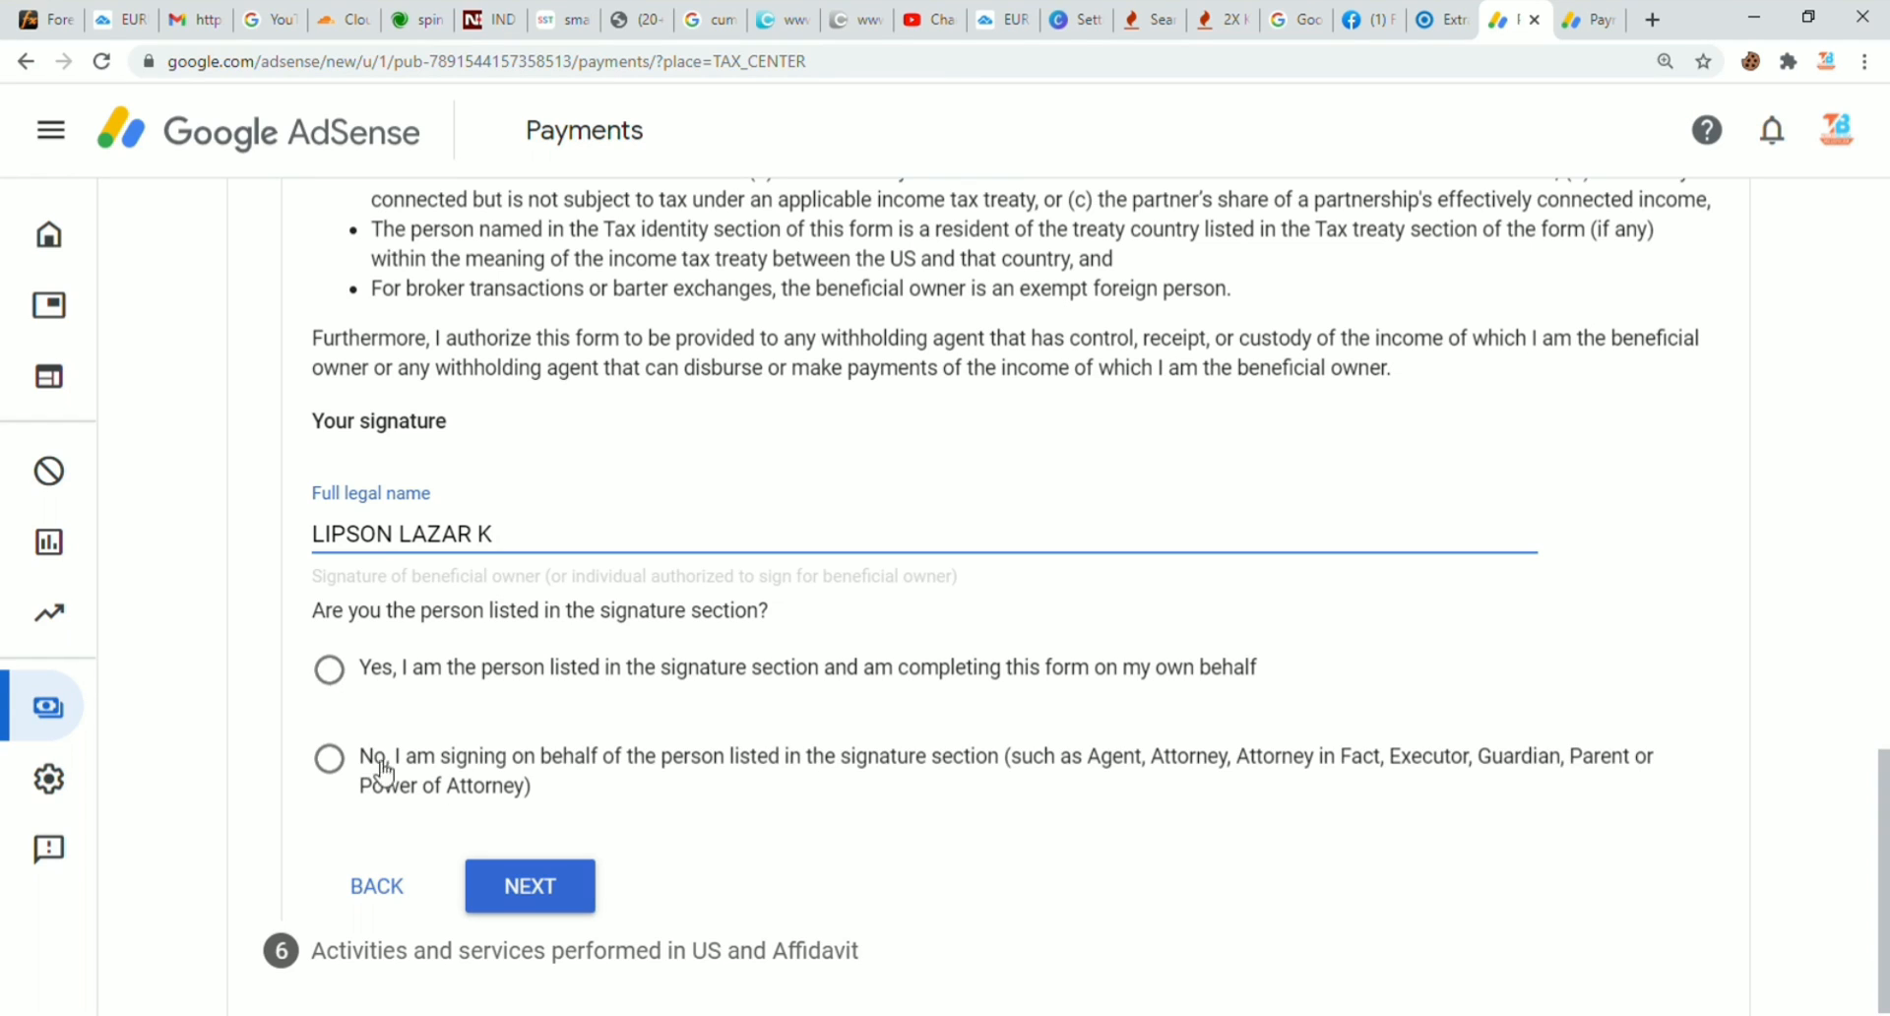
{"action": "left_click", "coordinate": [331, 672]}
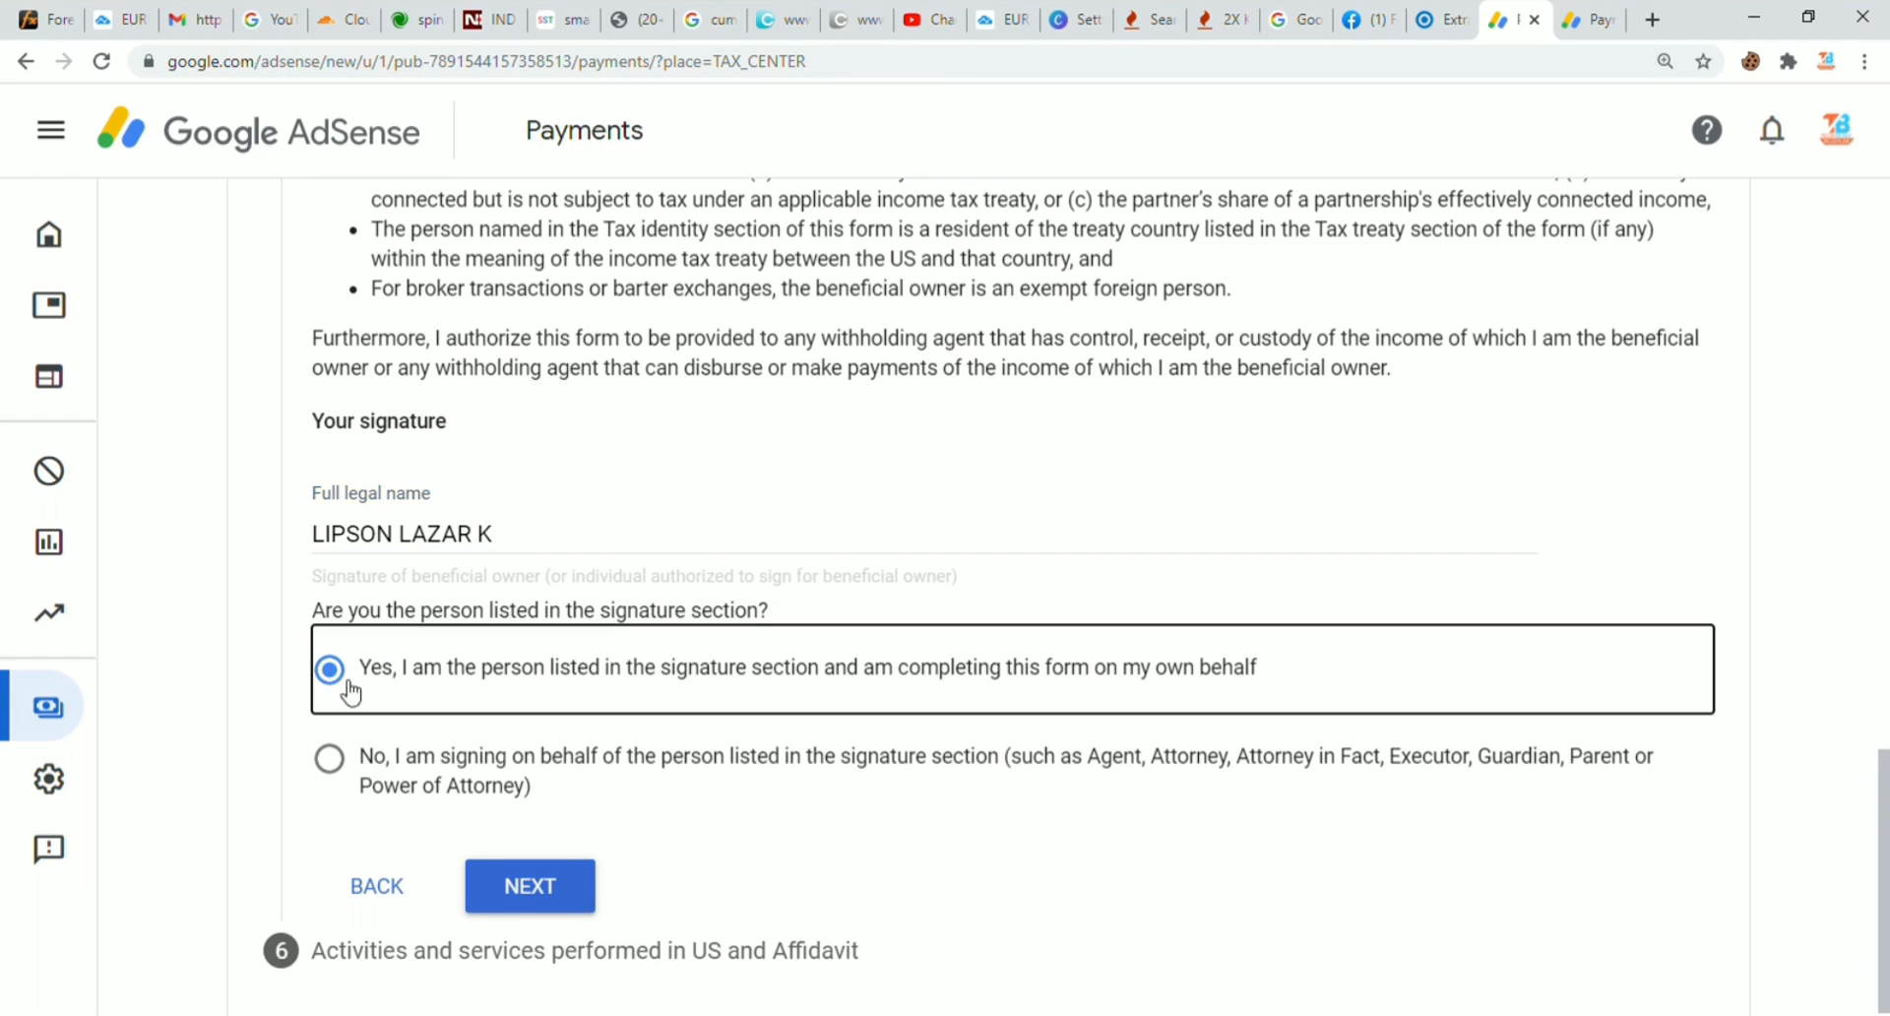
{"action": "left_click", "coordinate": [511, 887]}
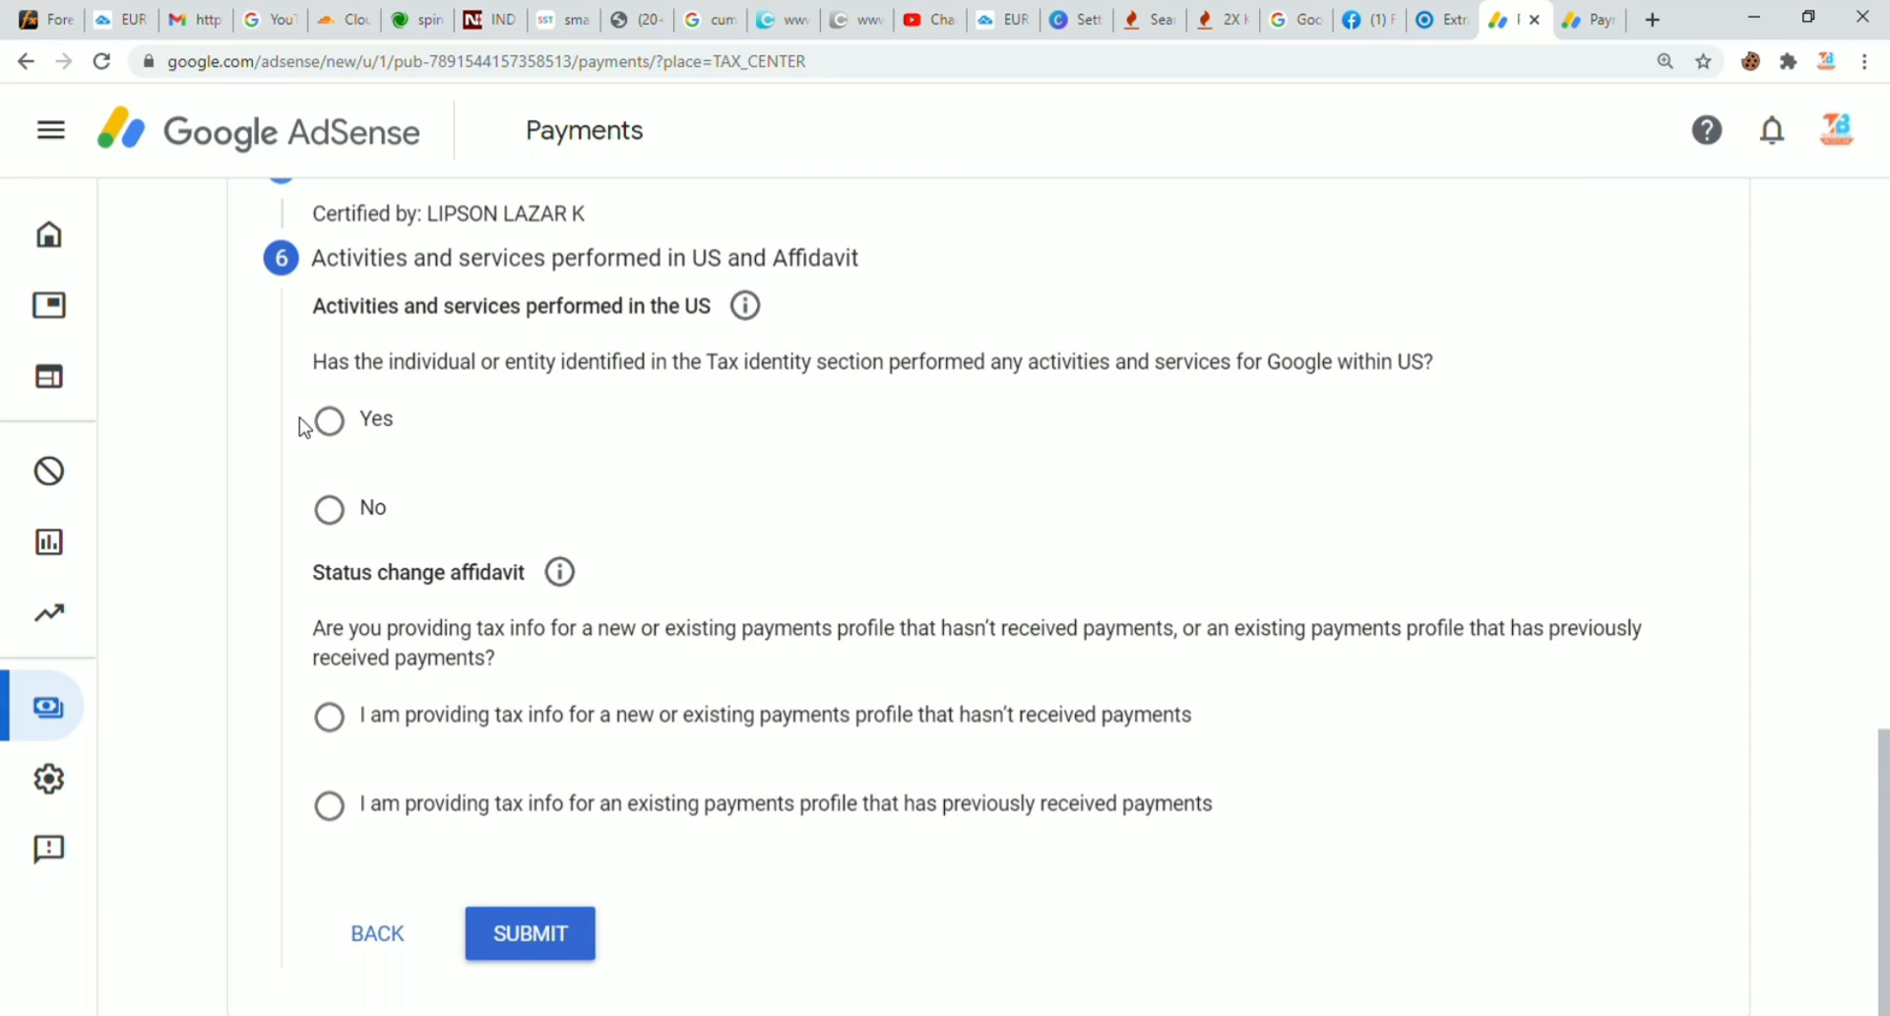
Step: Answer No to US activities, certify services outside the US, pick the no-payments-yet affidavit, and submit
{"action": "left_click", "coordinate": [341, 516]}
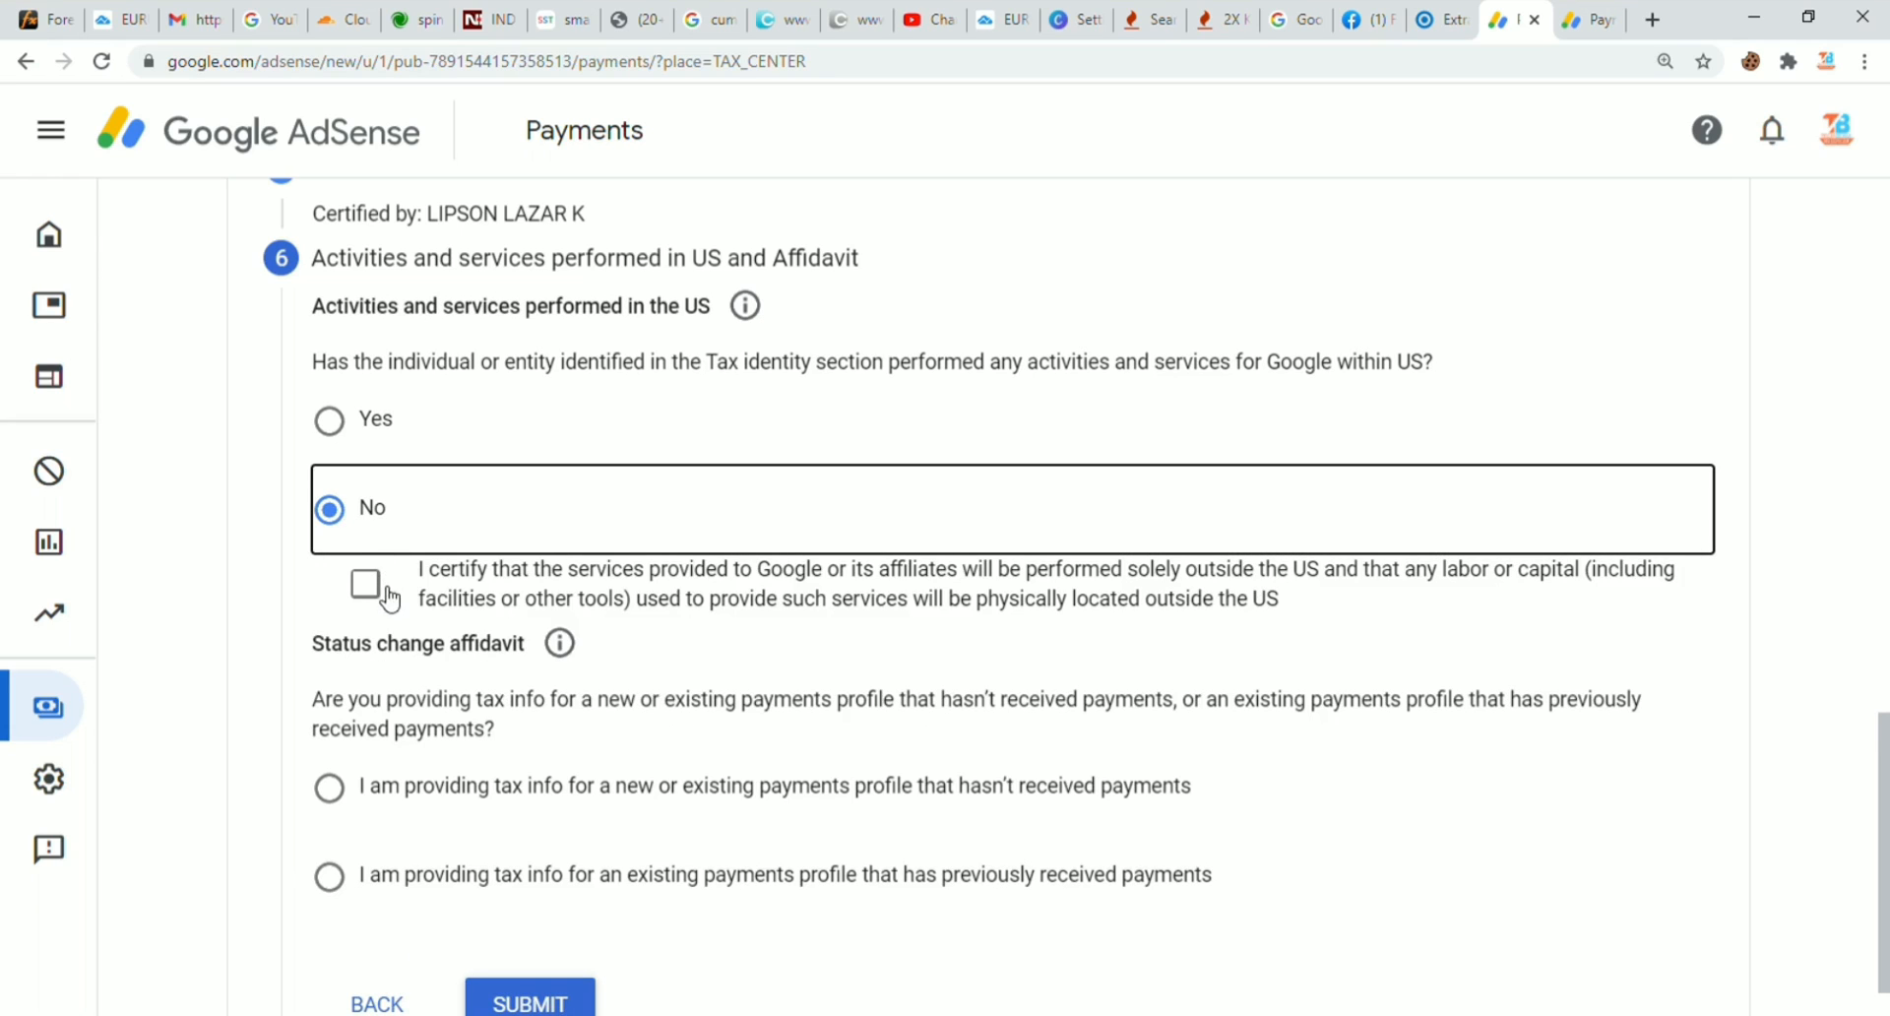
{"action": "left_click", "coordinate": [369, 587]}
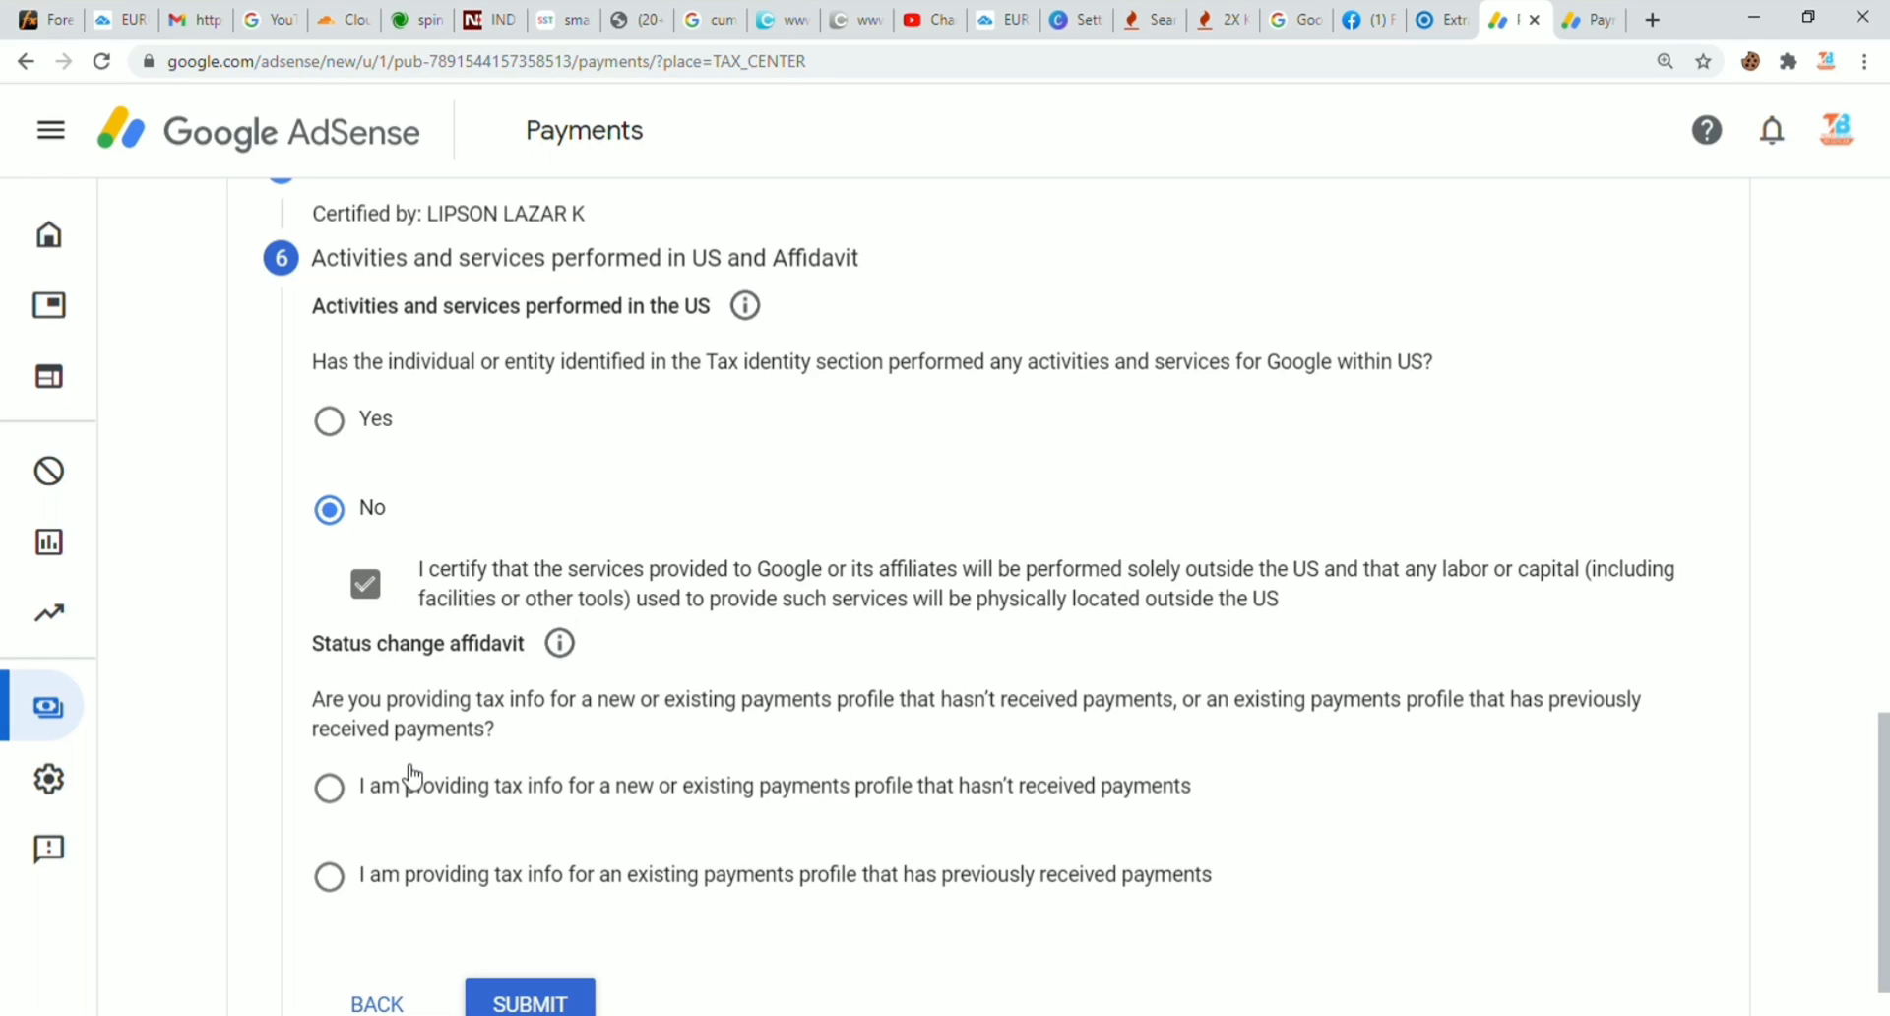
{"action": "scroll", "coordinate": [1885, 846], "scroll_direction": "down", "scroll_amount": 1}
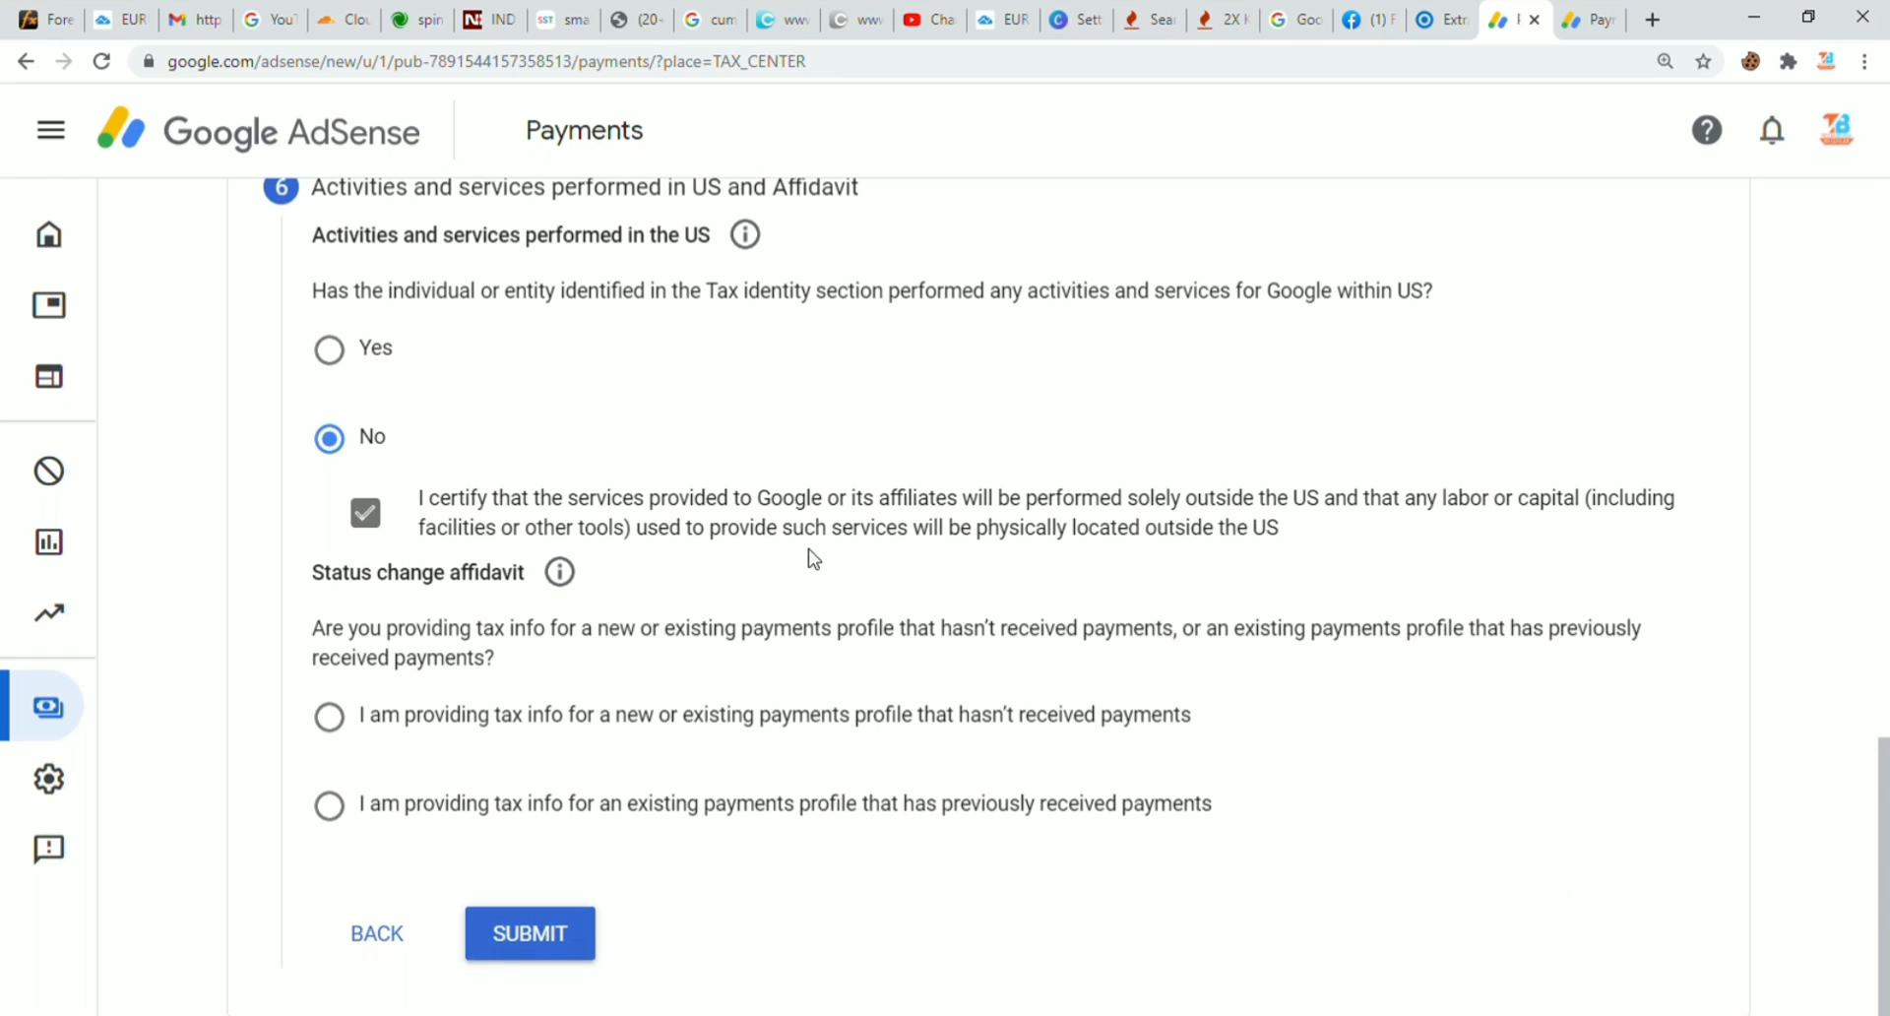
{"action": "left_click_drag", "start_coordinate": [813, 558], "coordinate": [330, 705]}
{"action": "left_click", "coordinate": [330, 708]}
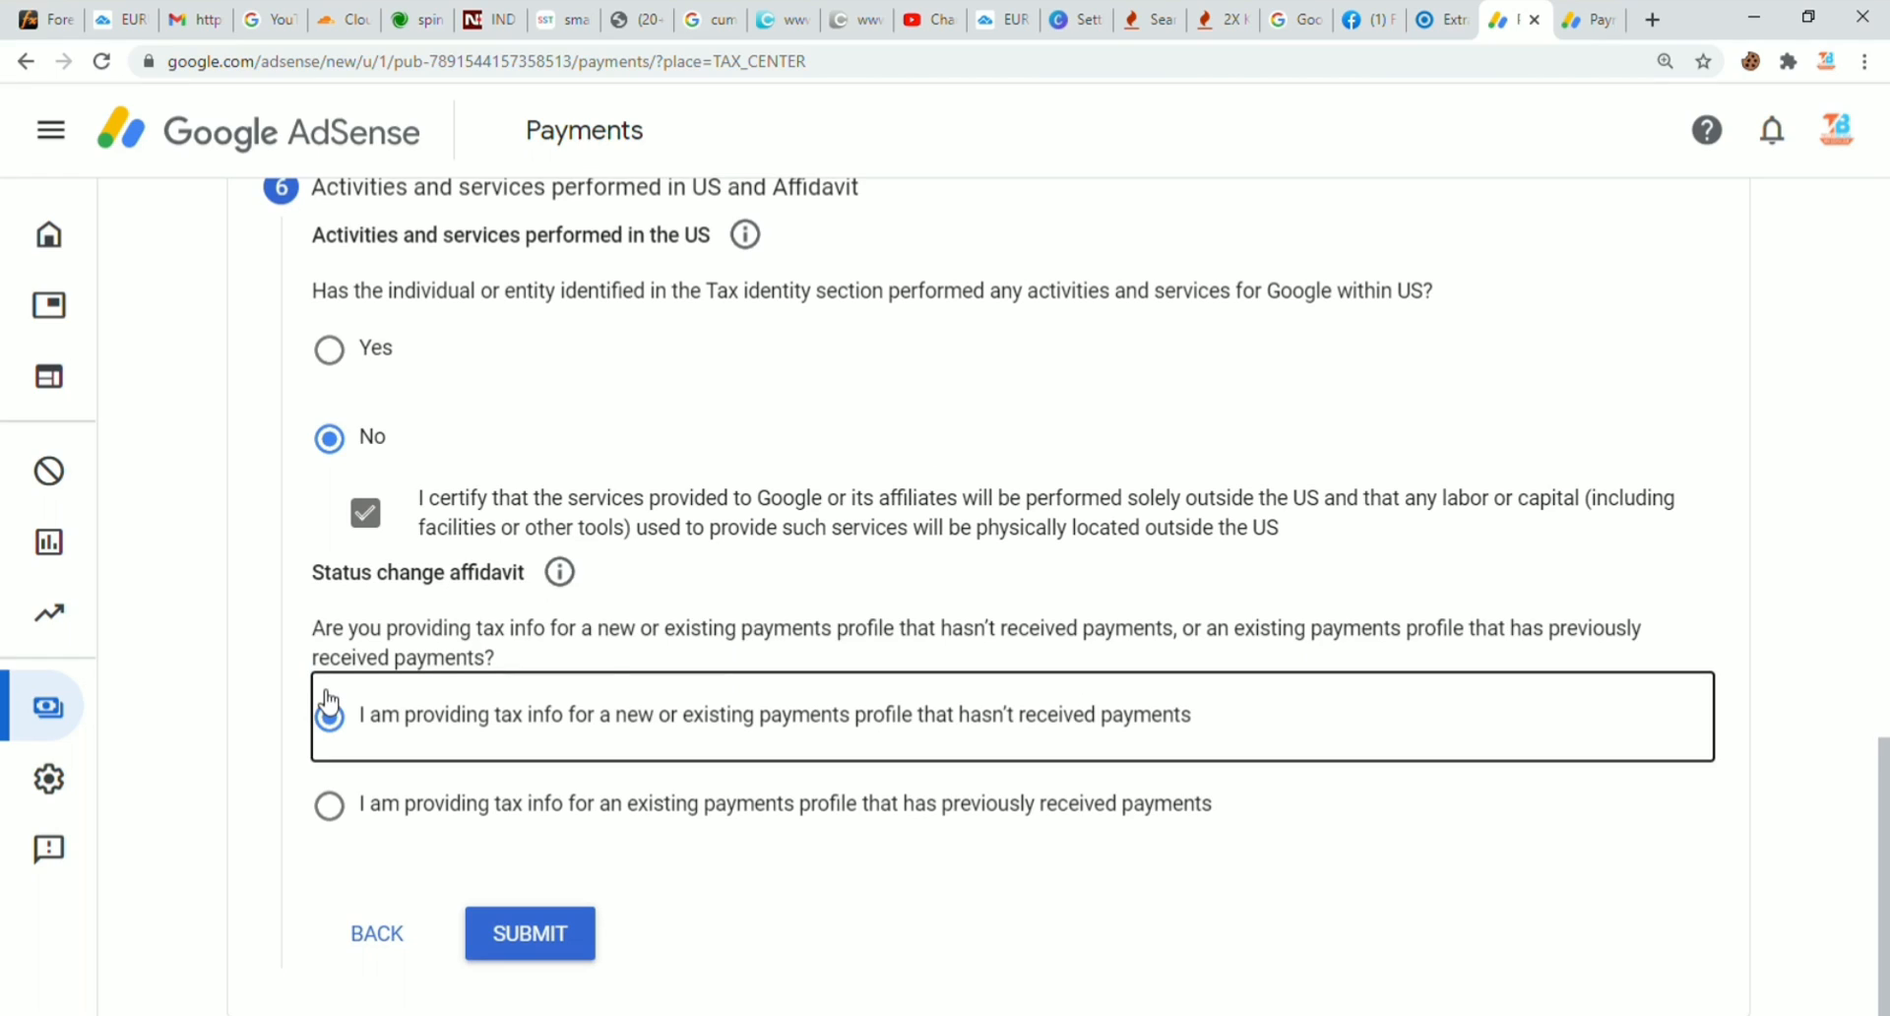
{"action": "left_click", "coordinate": [281, 688]}
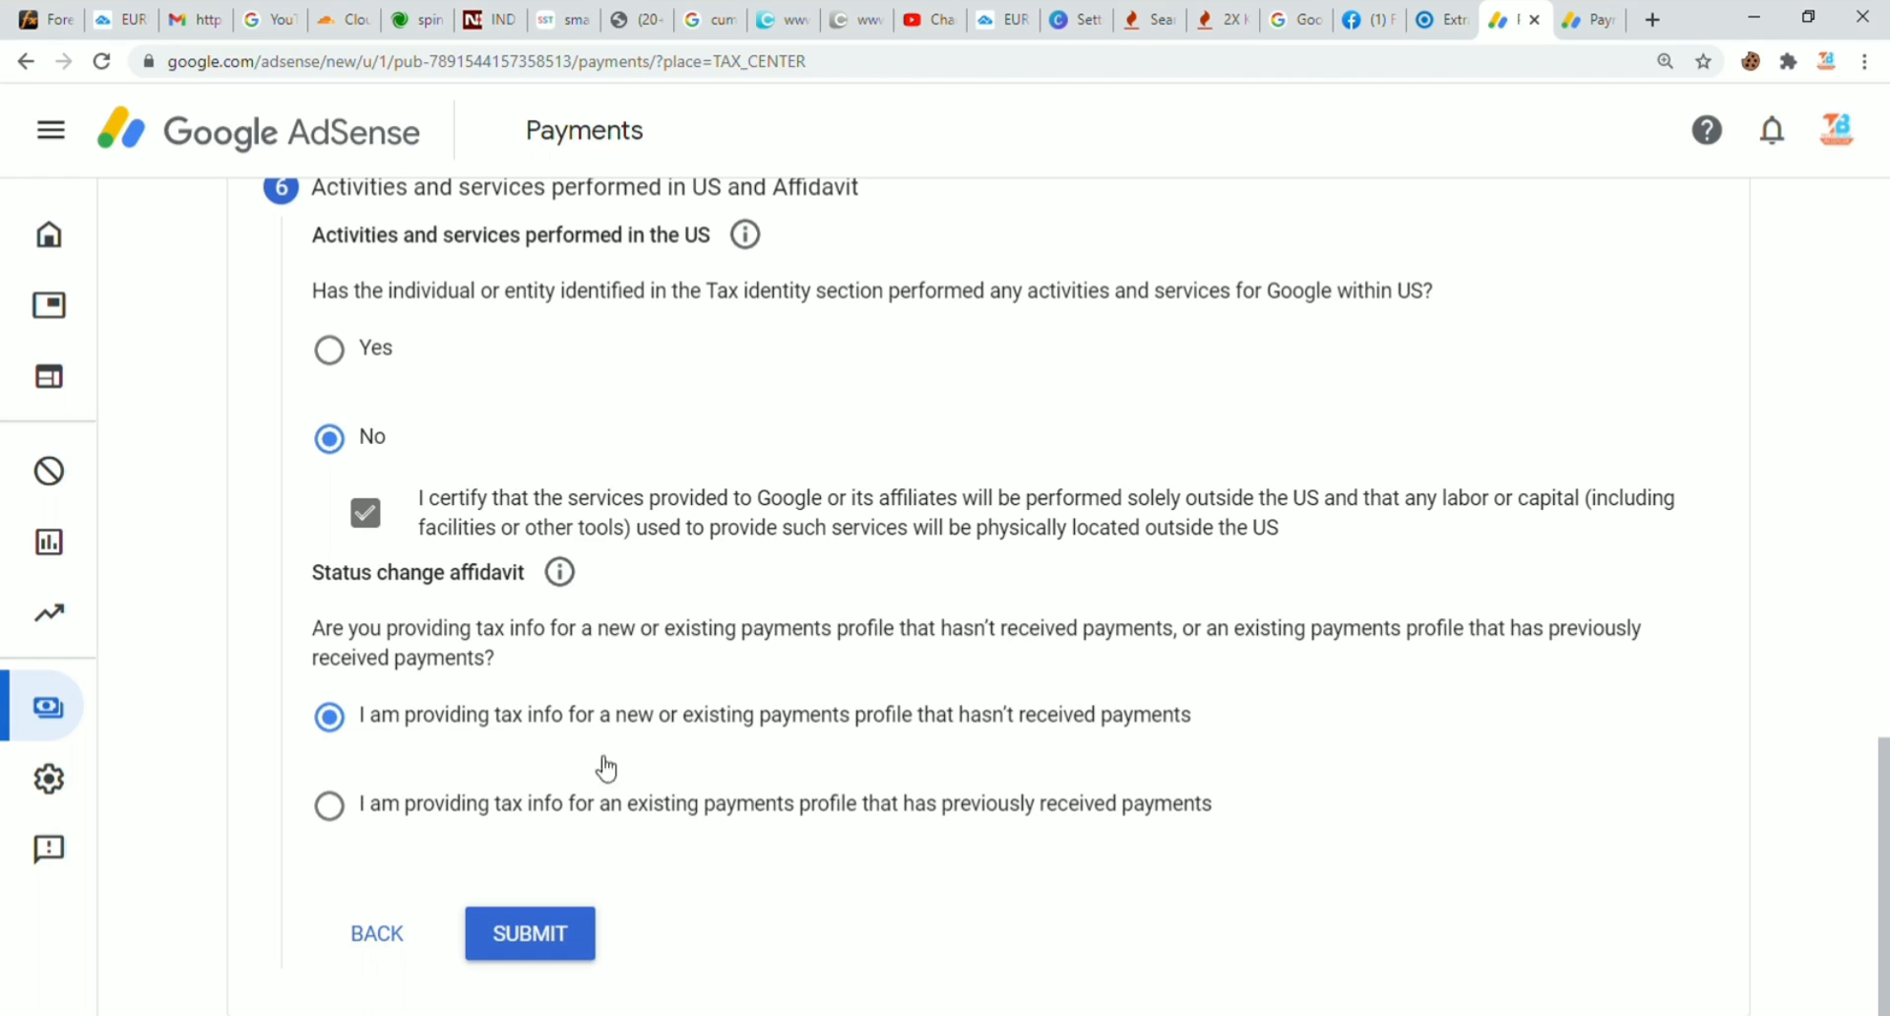
{"action": "left_click", "coordinate": [333, 812]}
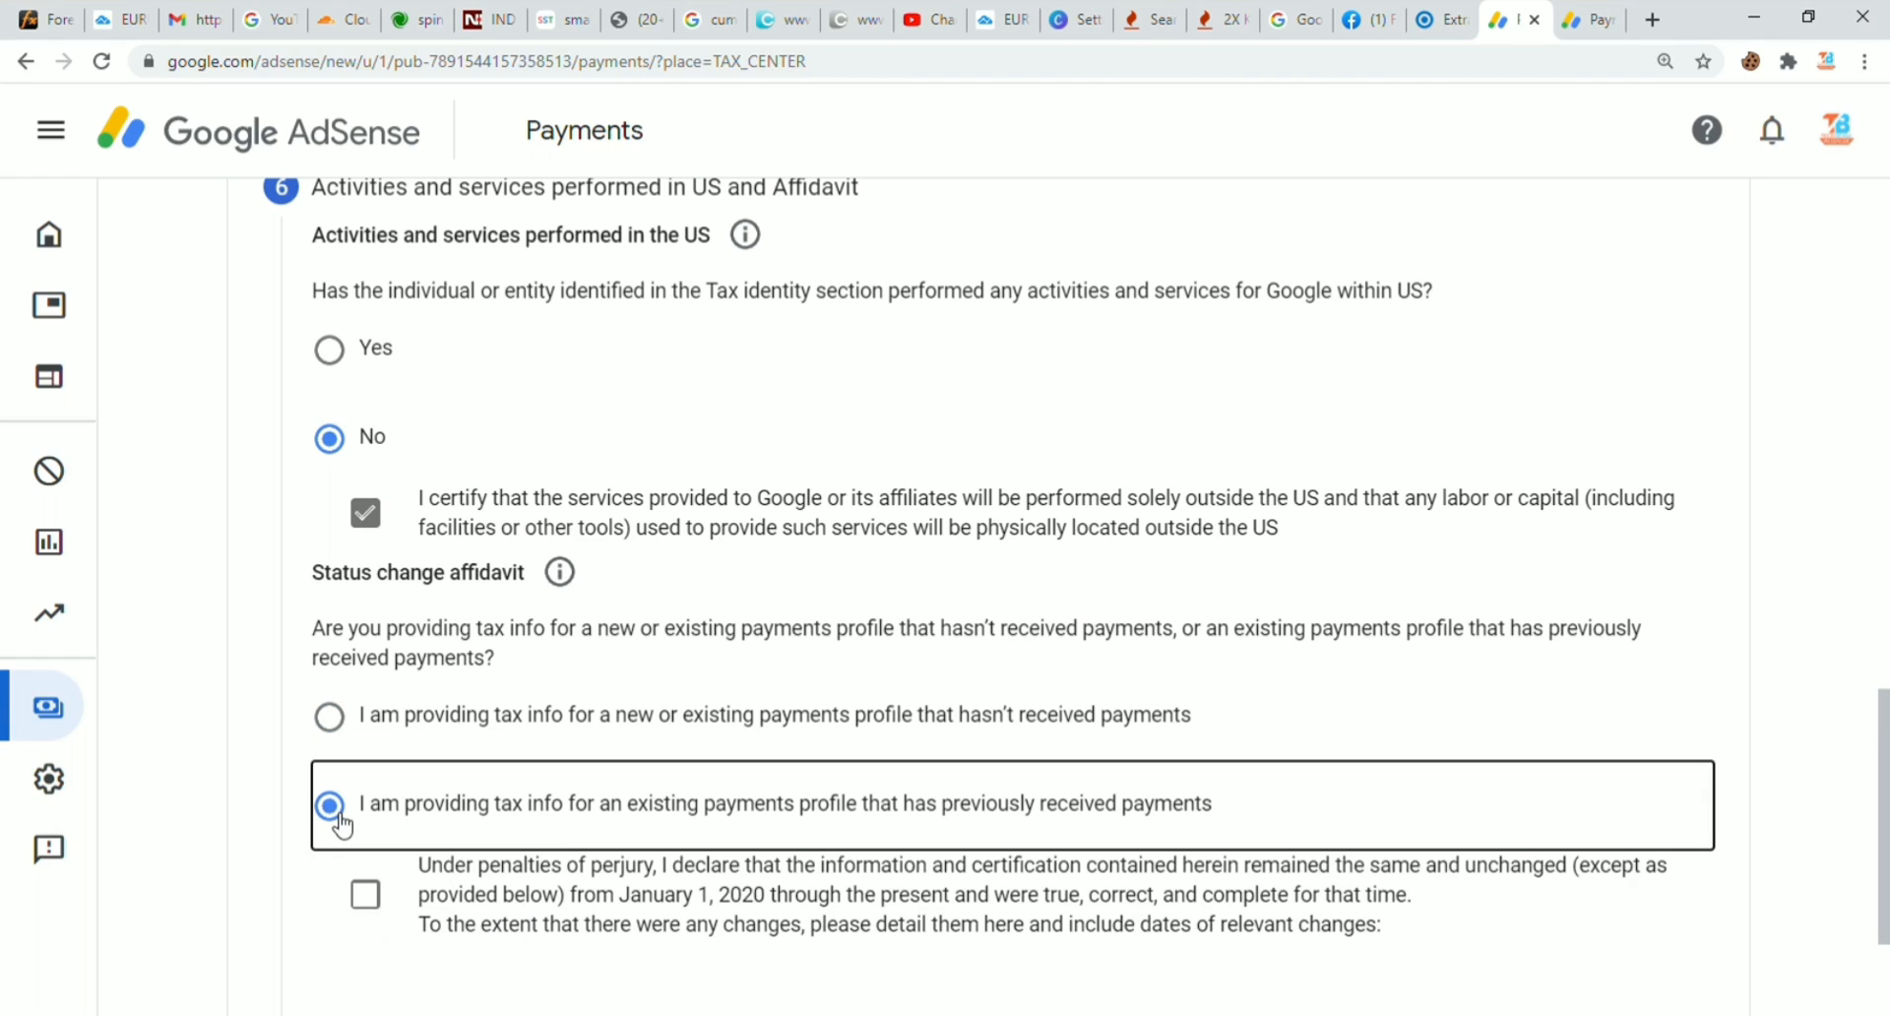
{"action": "left_click", "coordinate": [328, 718]}
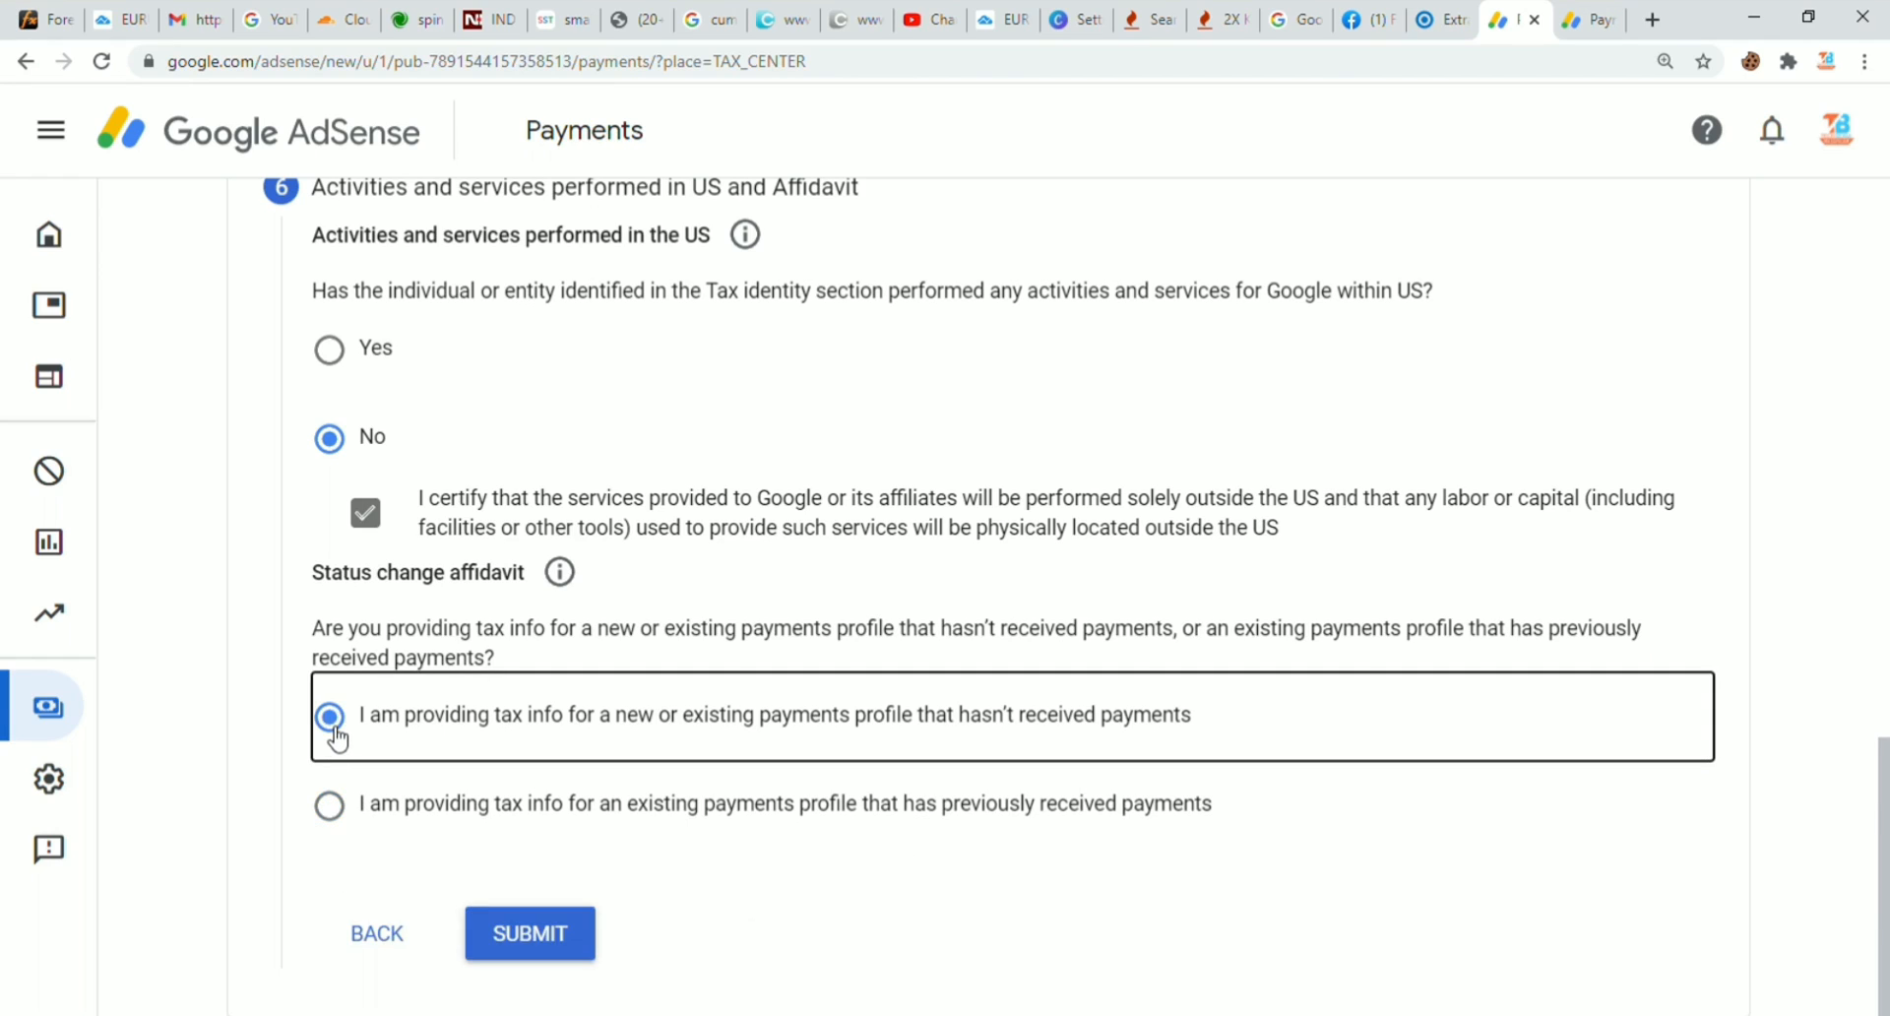
{"action": "left_click", "coordinate": [550, 945]}
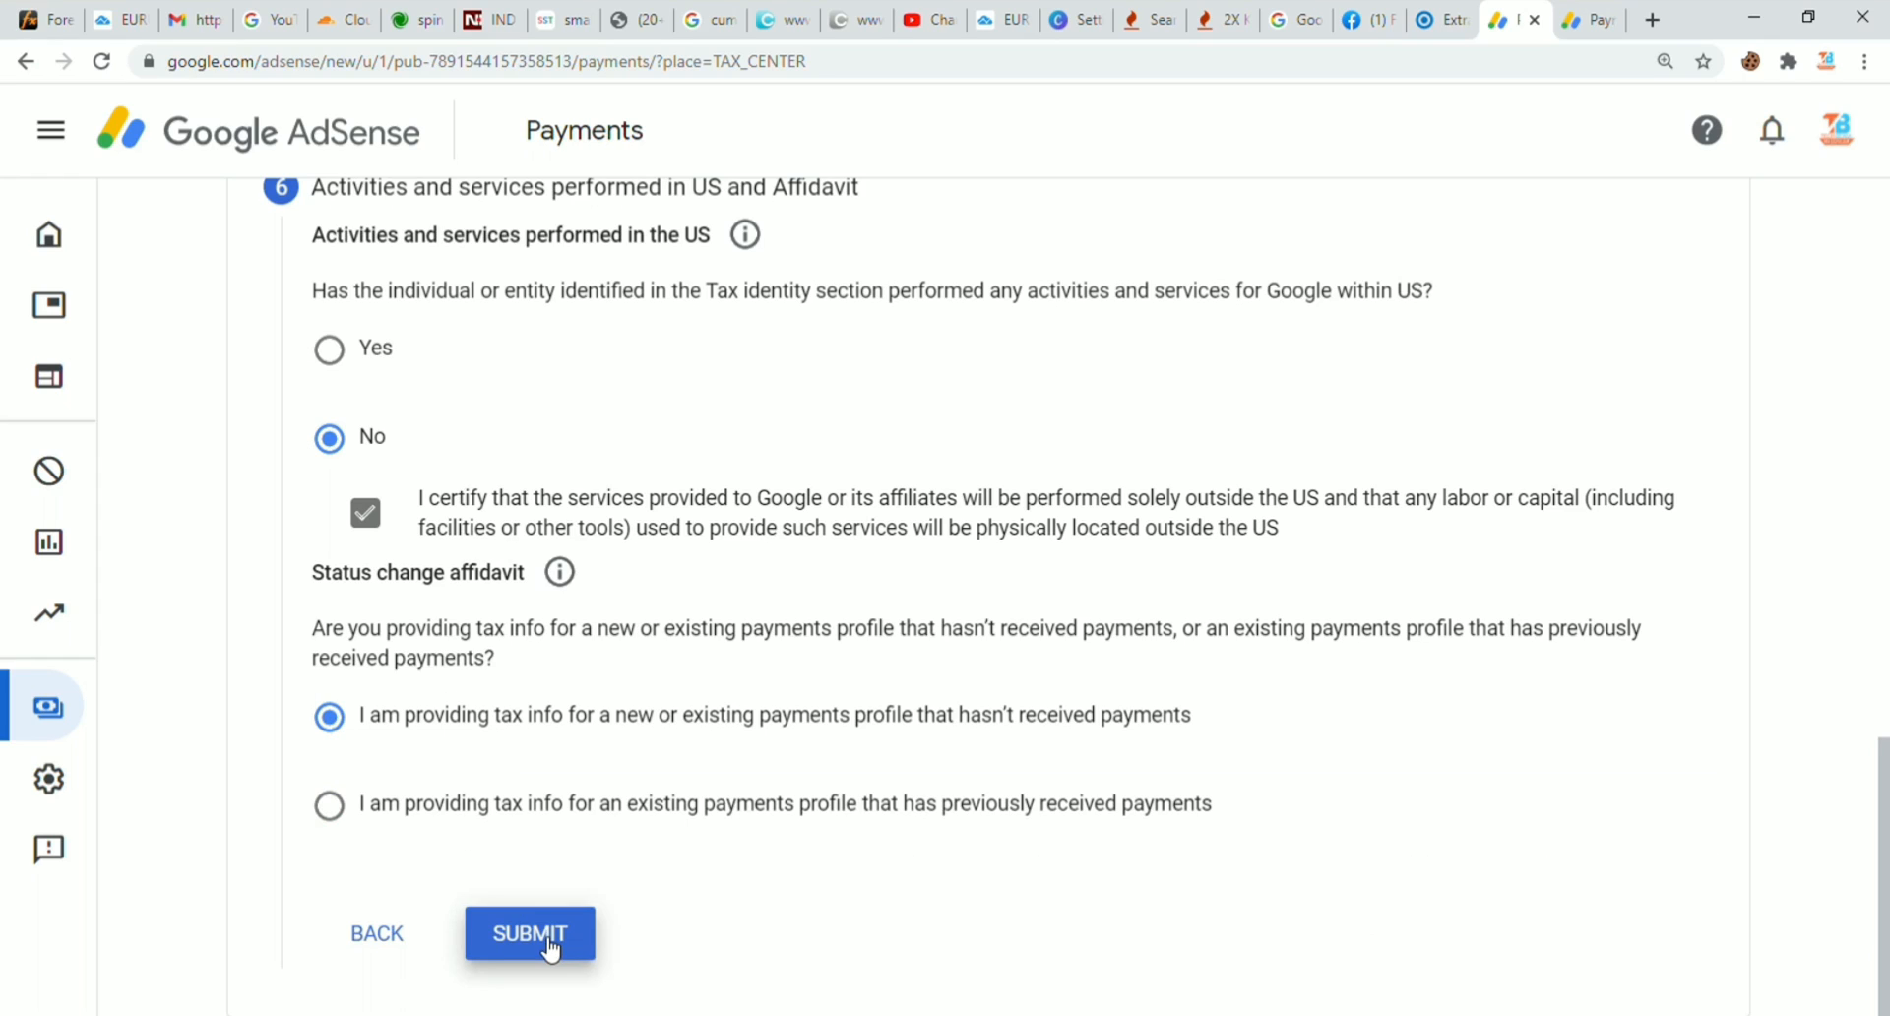